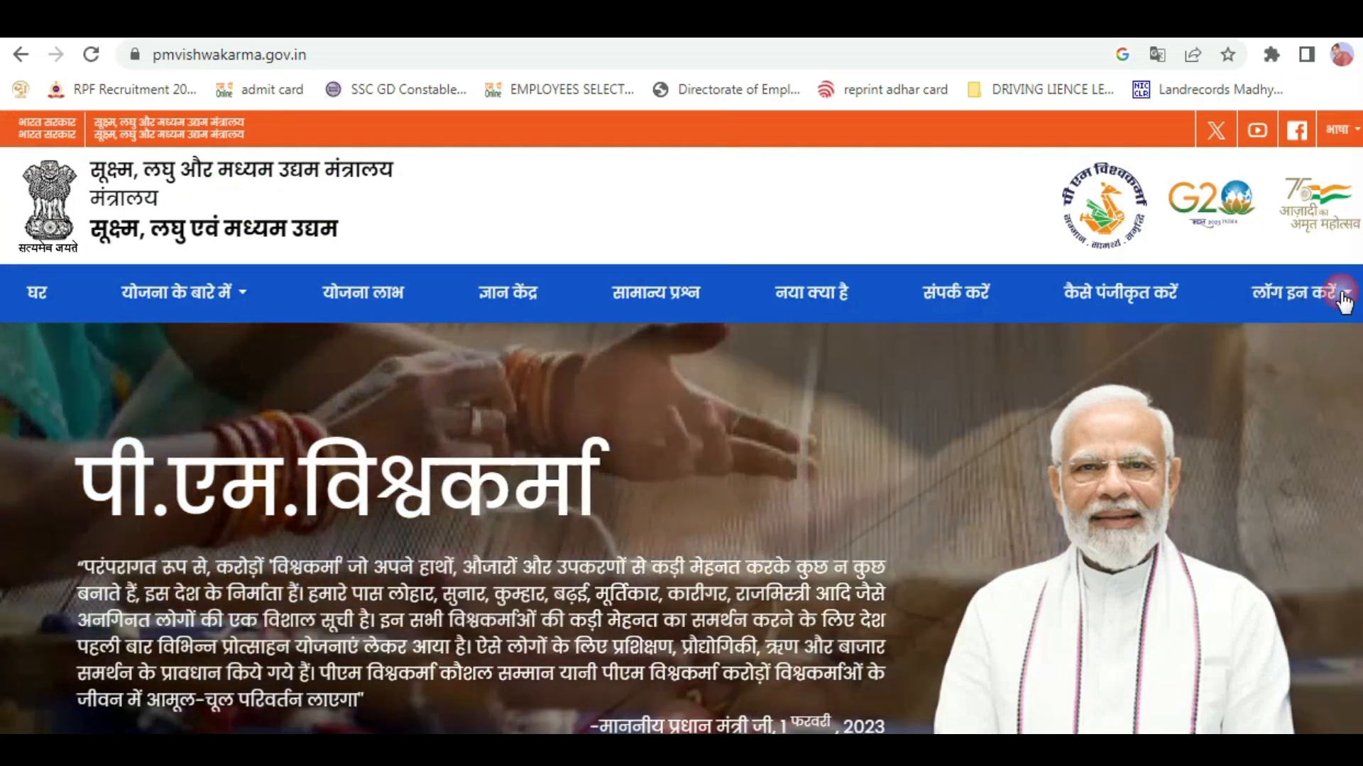
Open the CSC artisan registration page from the site's login options.
left_click(1341, 295)
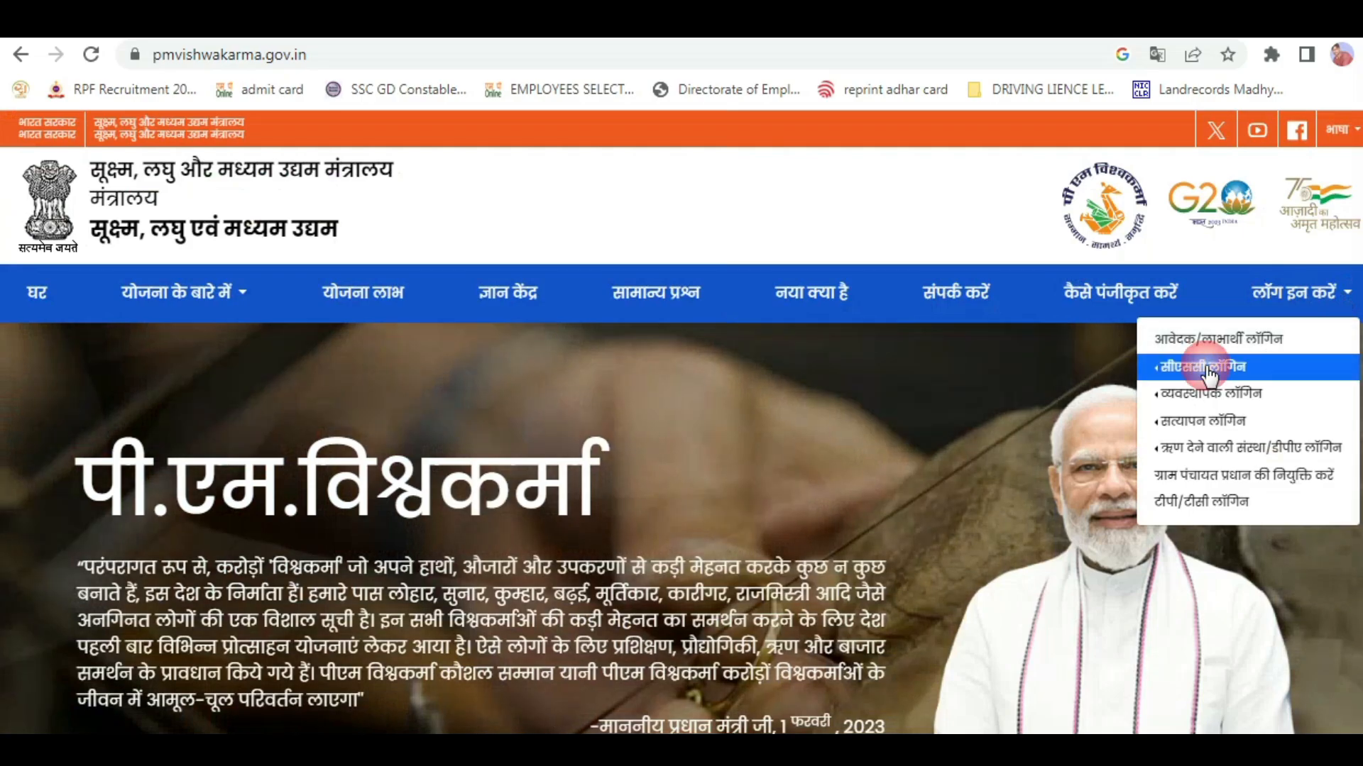
mouse_move(1205, 369)
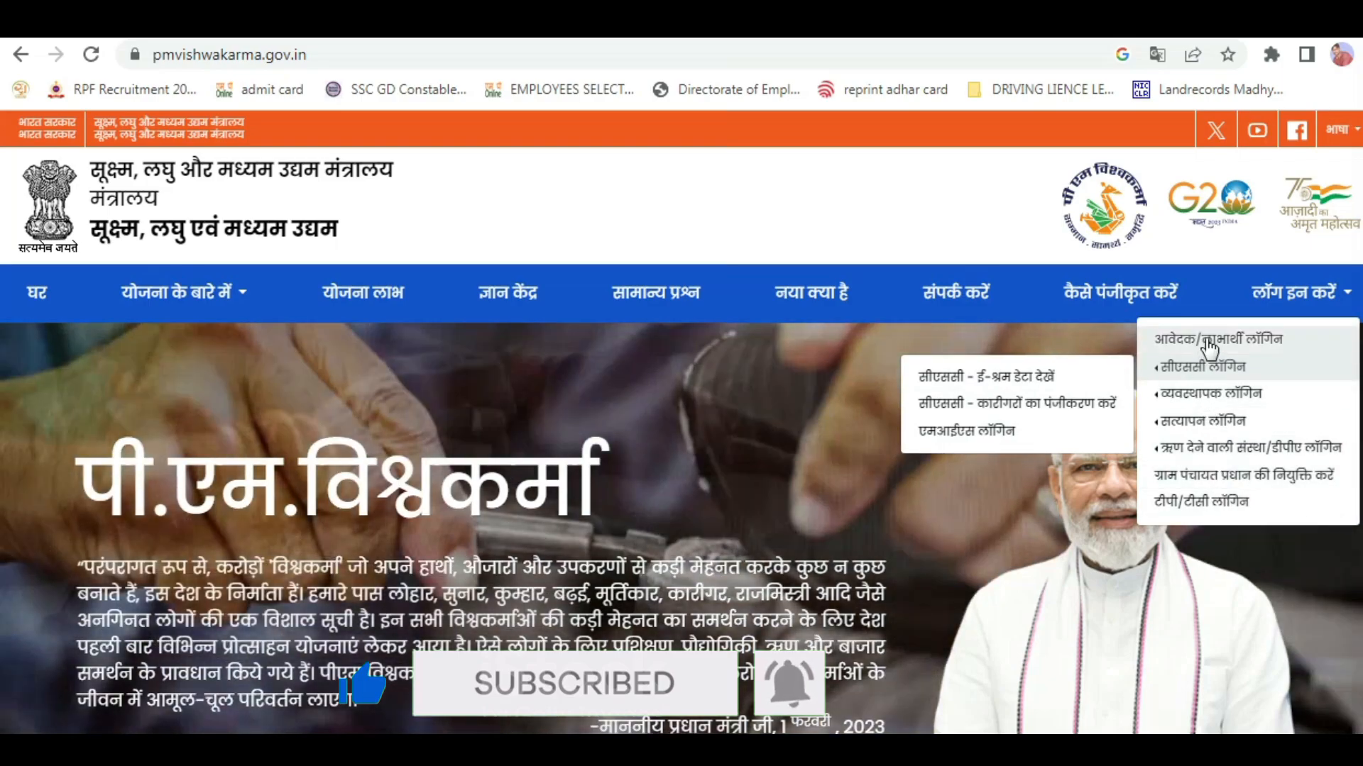
left_click(1214, 374)
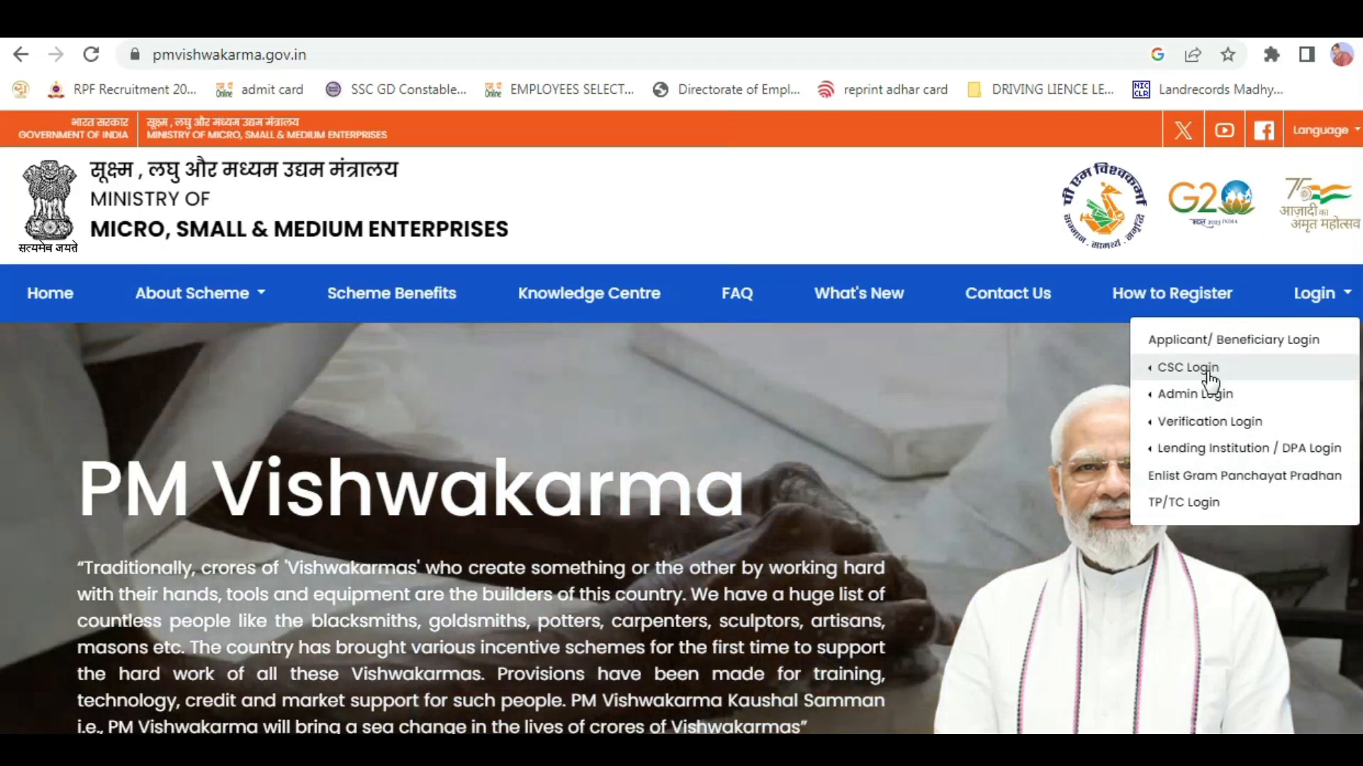
mouse_move(1210, 369)
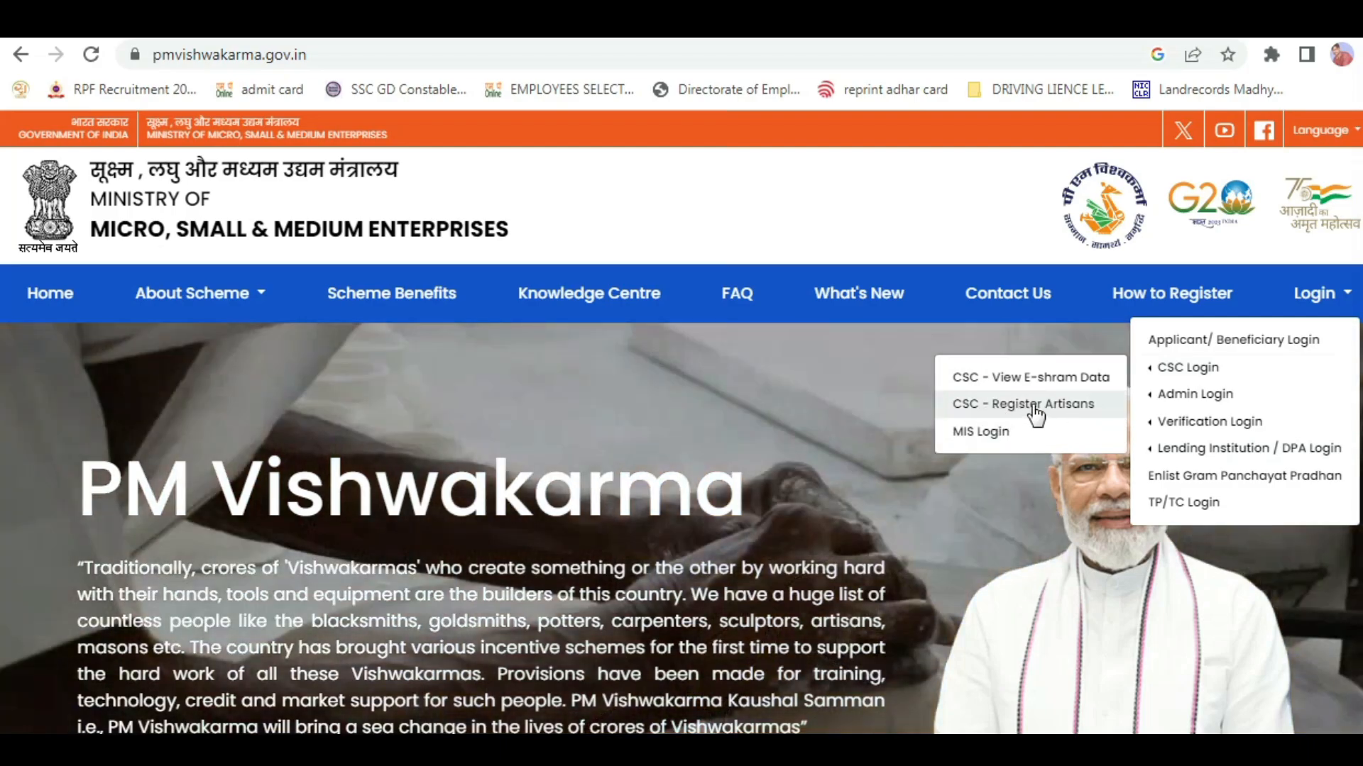
left_click(1036, 406)
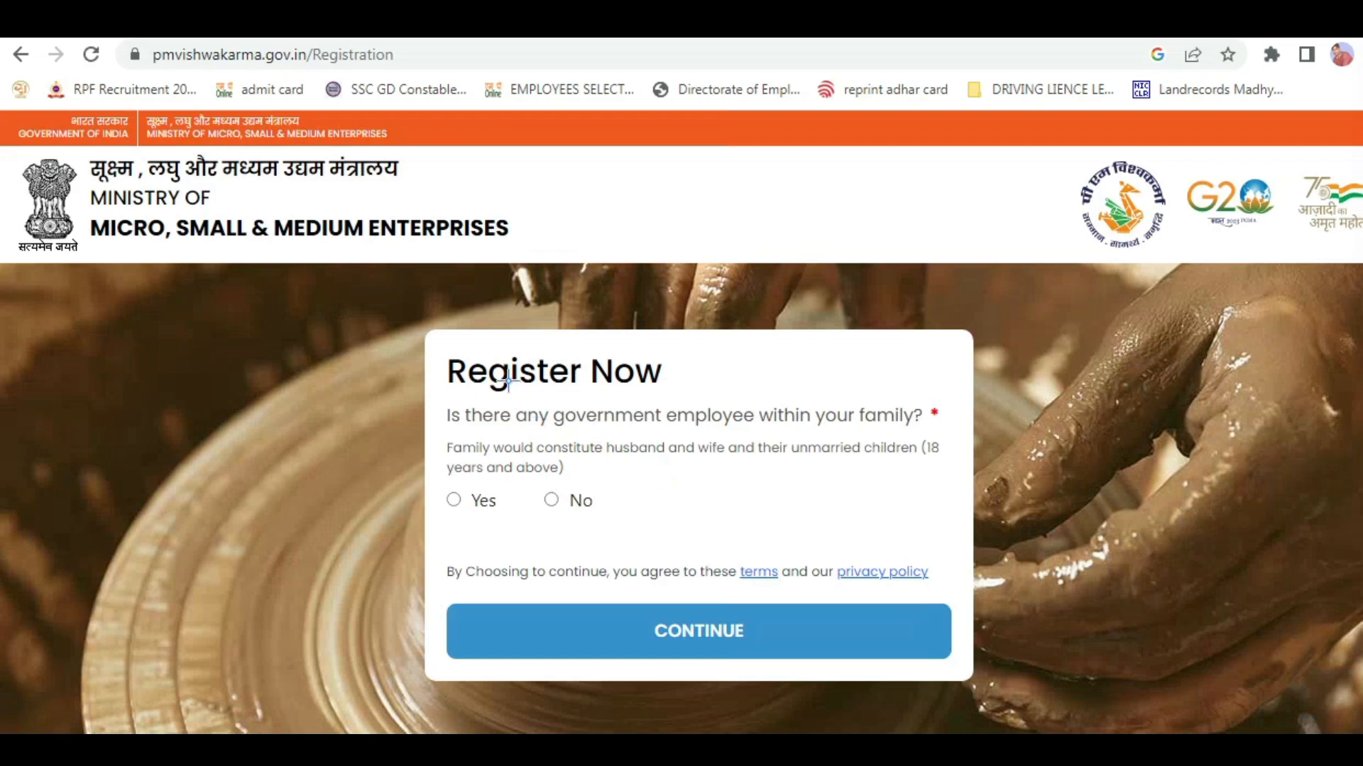
Answer No to the question about a government employee within the family.
mouse_move(428, 348)
left_mouse_down()
mouse_move(575, 450)
mouse_move(954, 468)
mouse_move(933, 487)
mouse_move(950, 477)
left_mouse_up()
left_click_drag(531, 483, 596, 523)
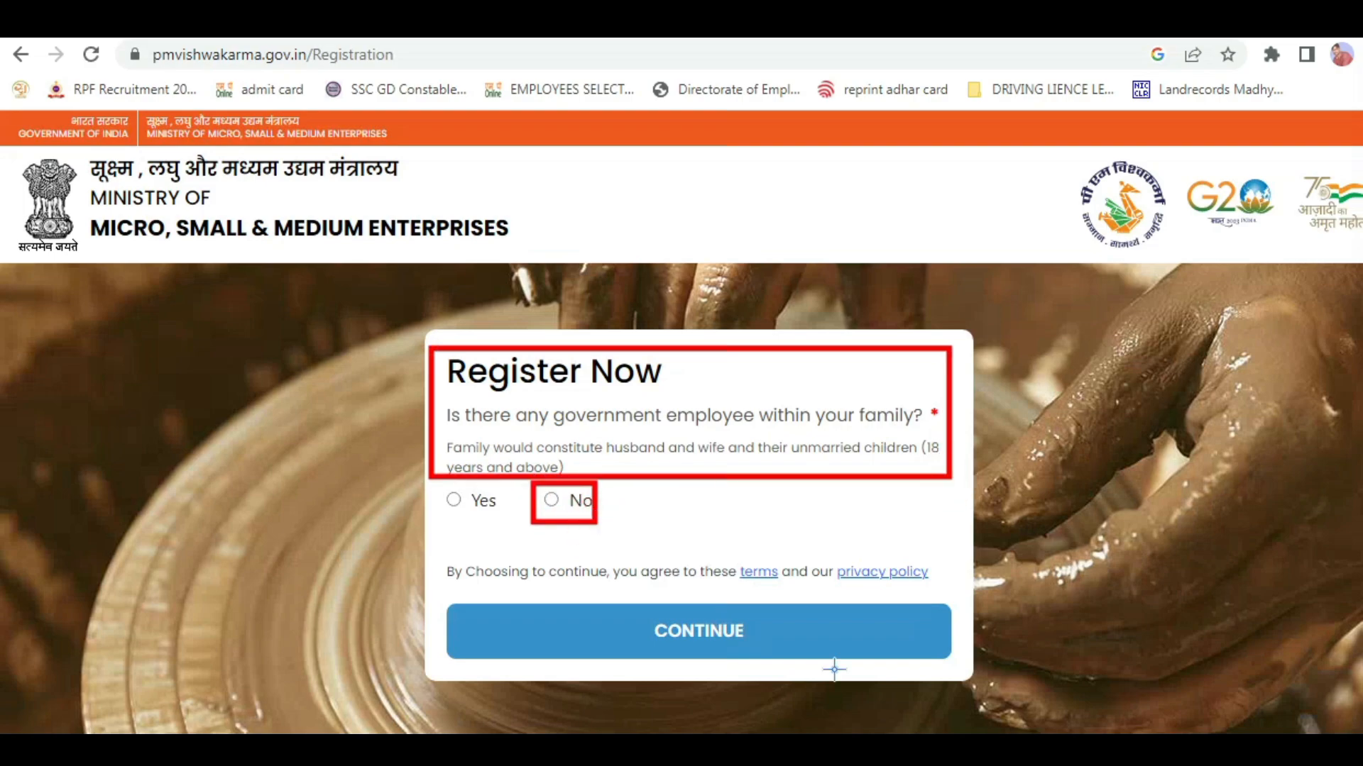
left_click_drag(619, 594, 760, 649)
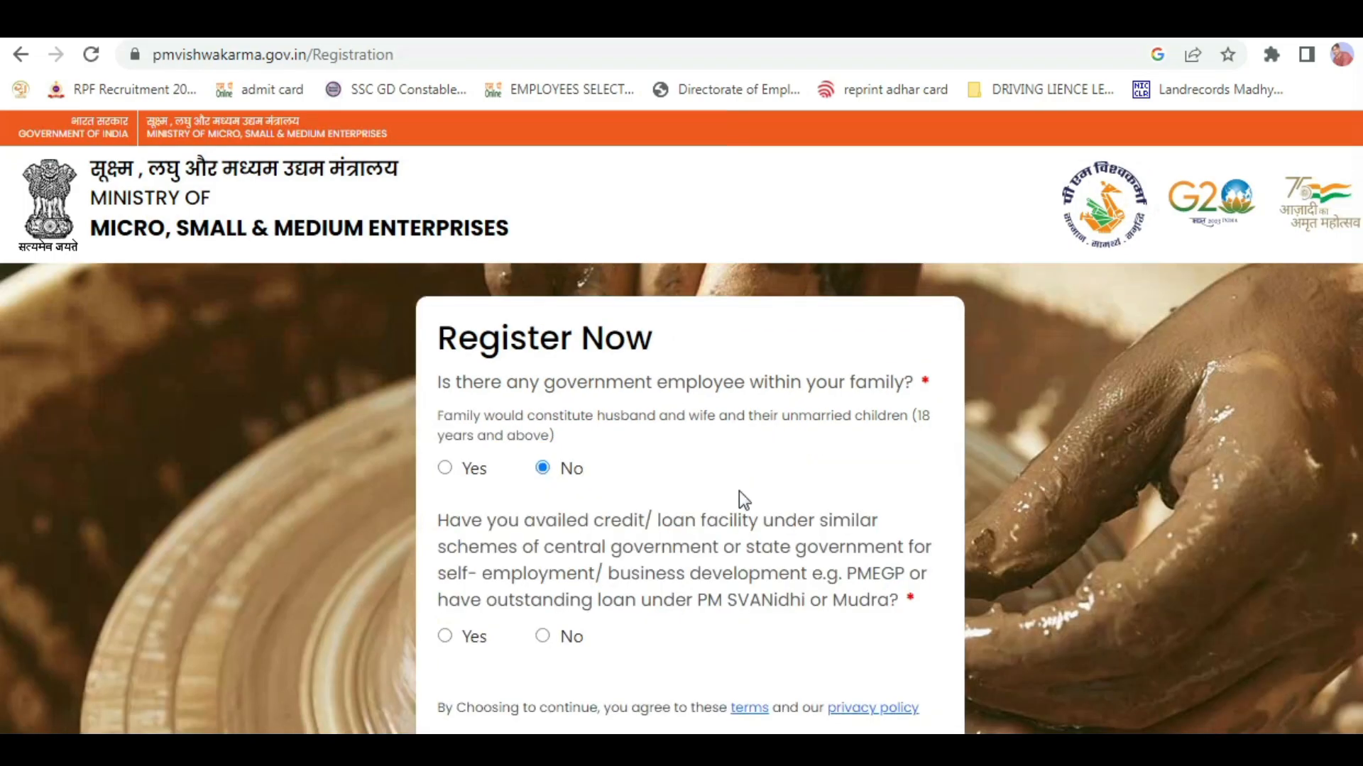
scroll(739, 483, "down", 1)
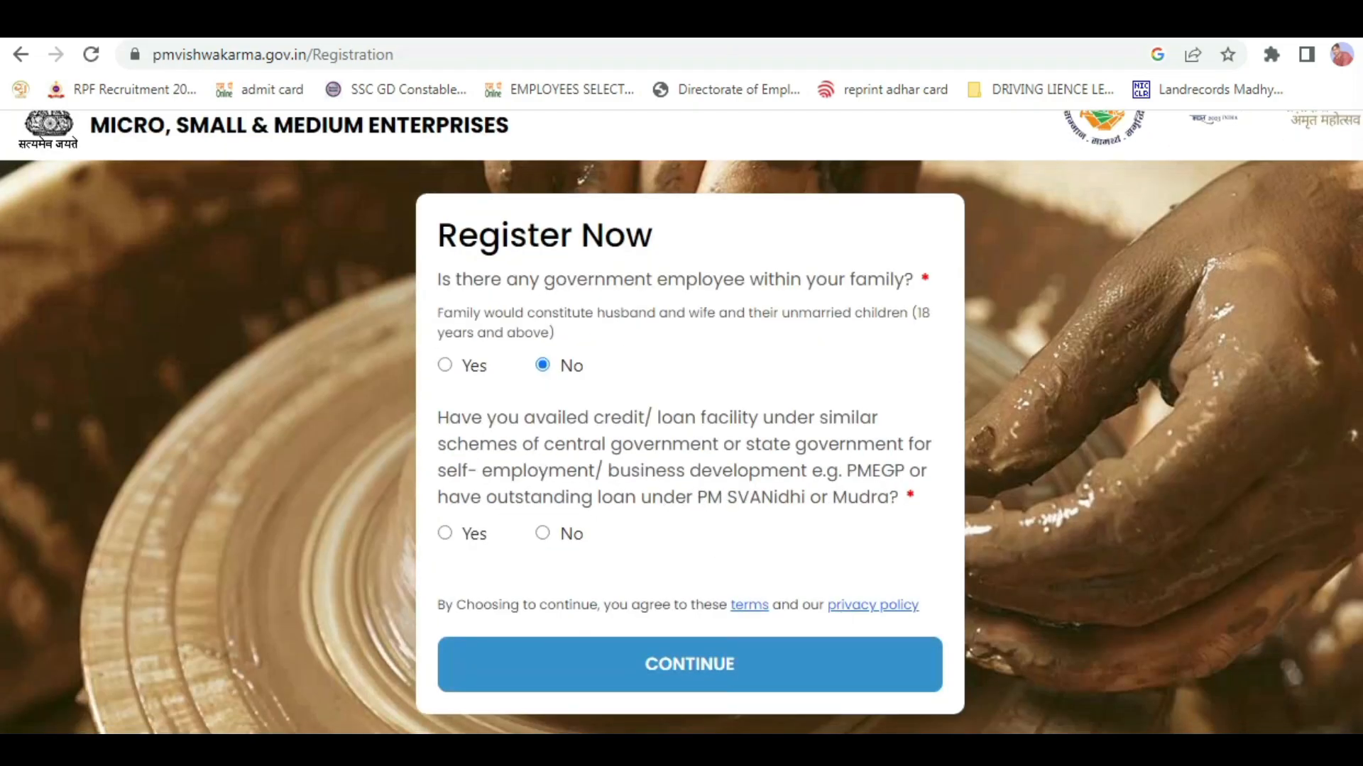
Answer No to the question about credit or loans availed under similar government schemes and continue the registration.
mouse_move(421, 402)
left_mouse_down()
mouse_move(663, 493)
mouse_move(938, 510)
left_mouse_up()
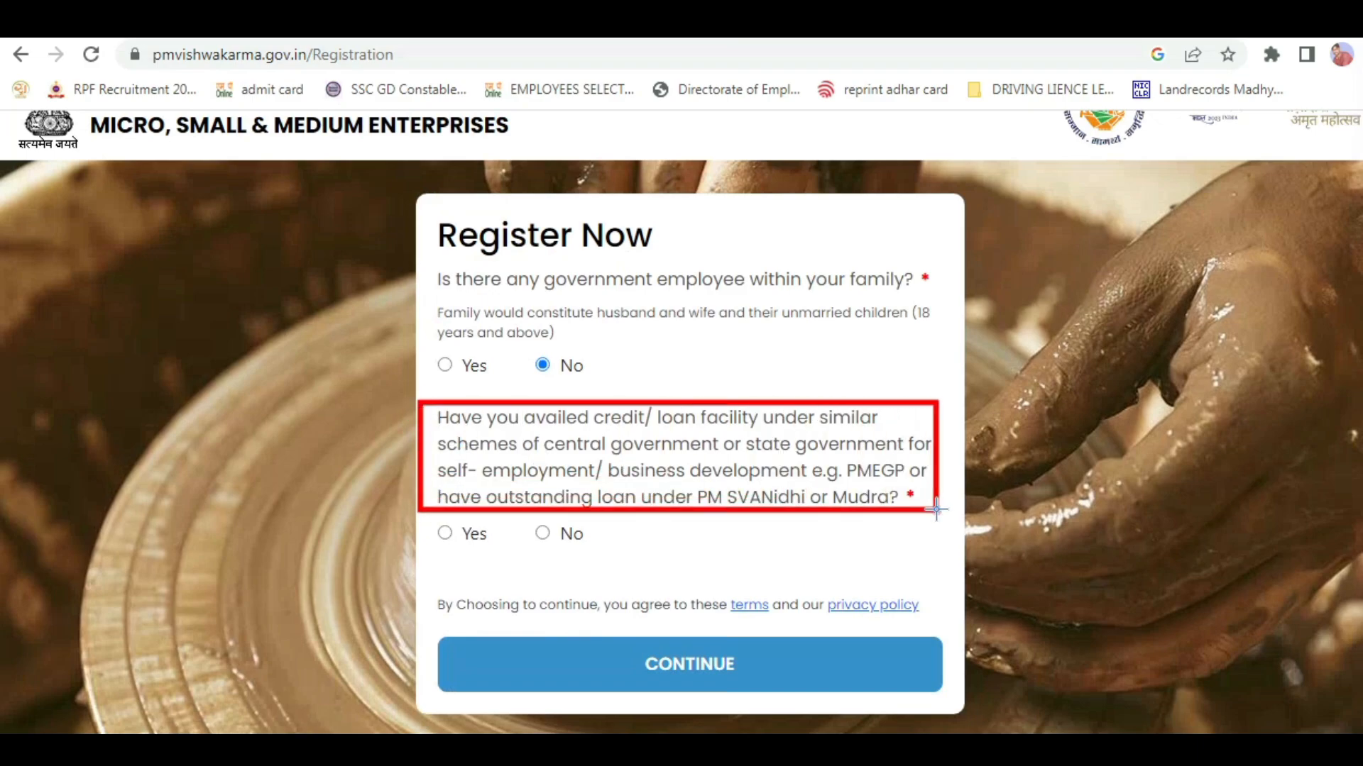
left_click_drag(525, 516, 595, 568)
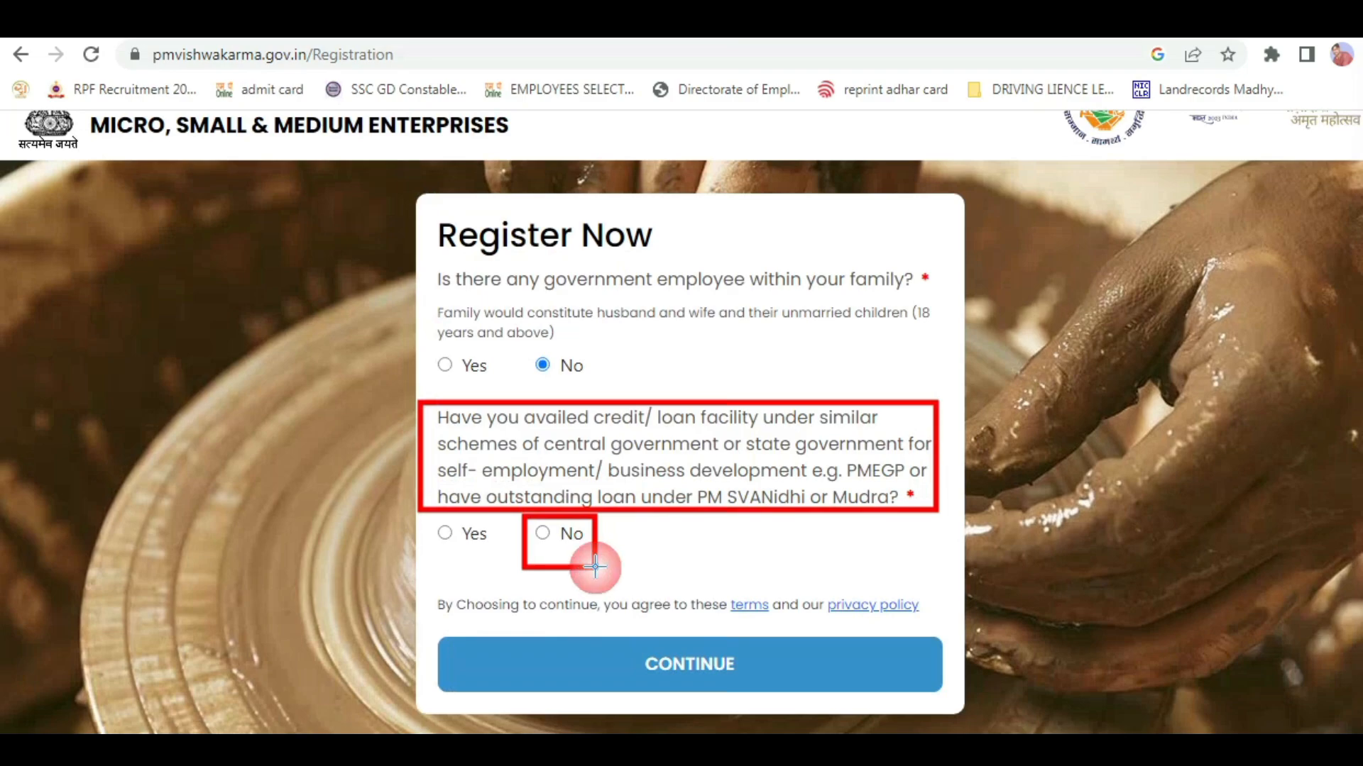
left_click_drag(637, 628, 720, 692)
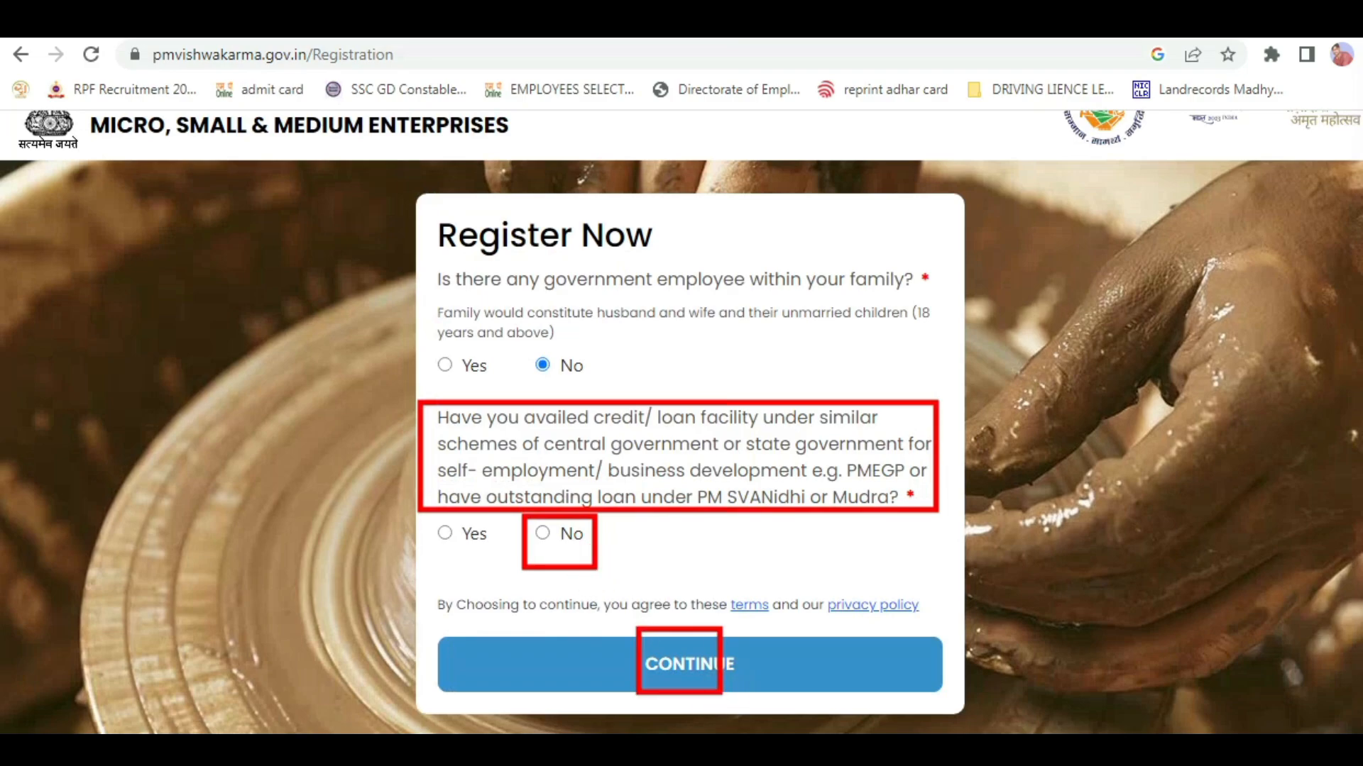
left_click(767, 663)
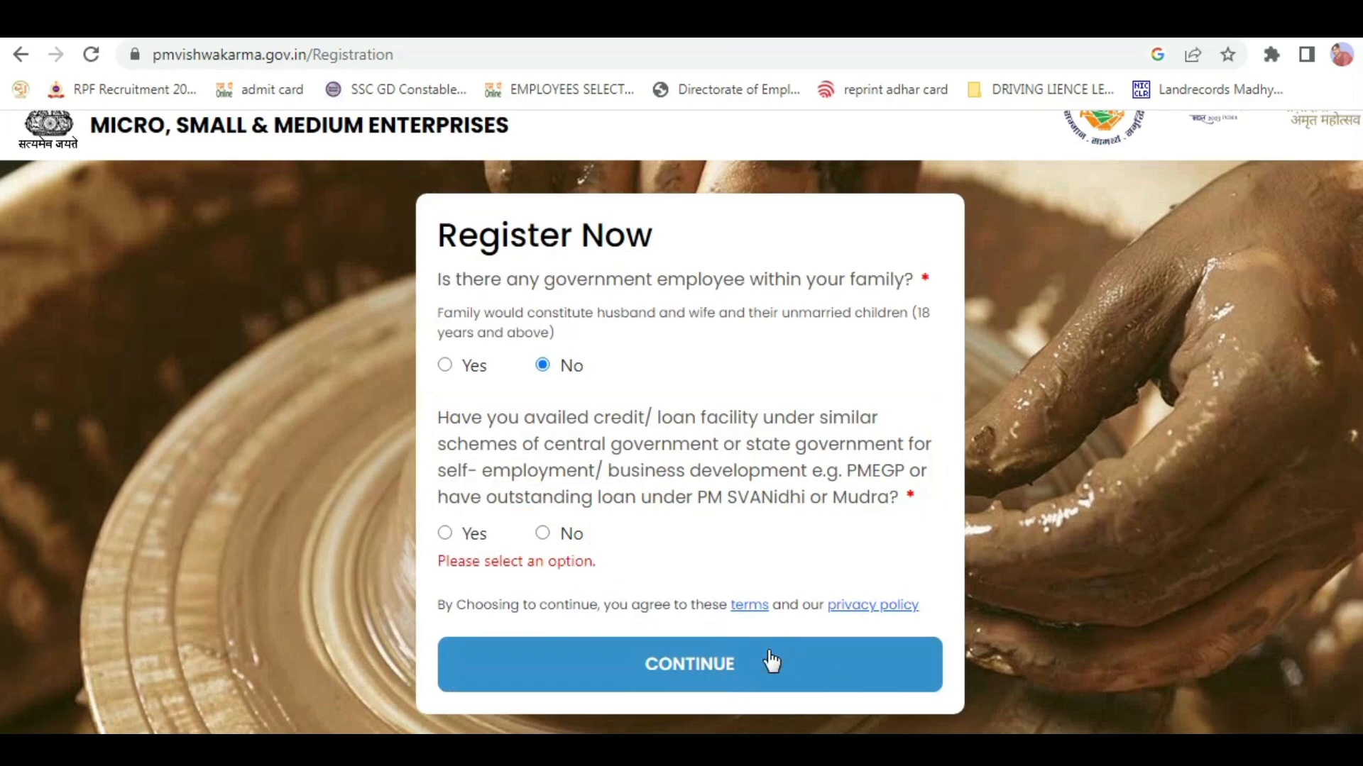
left_click(542, 534)
left_click(698, 656)
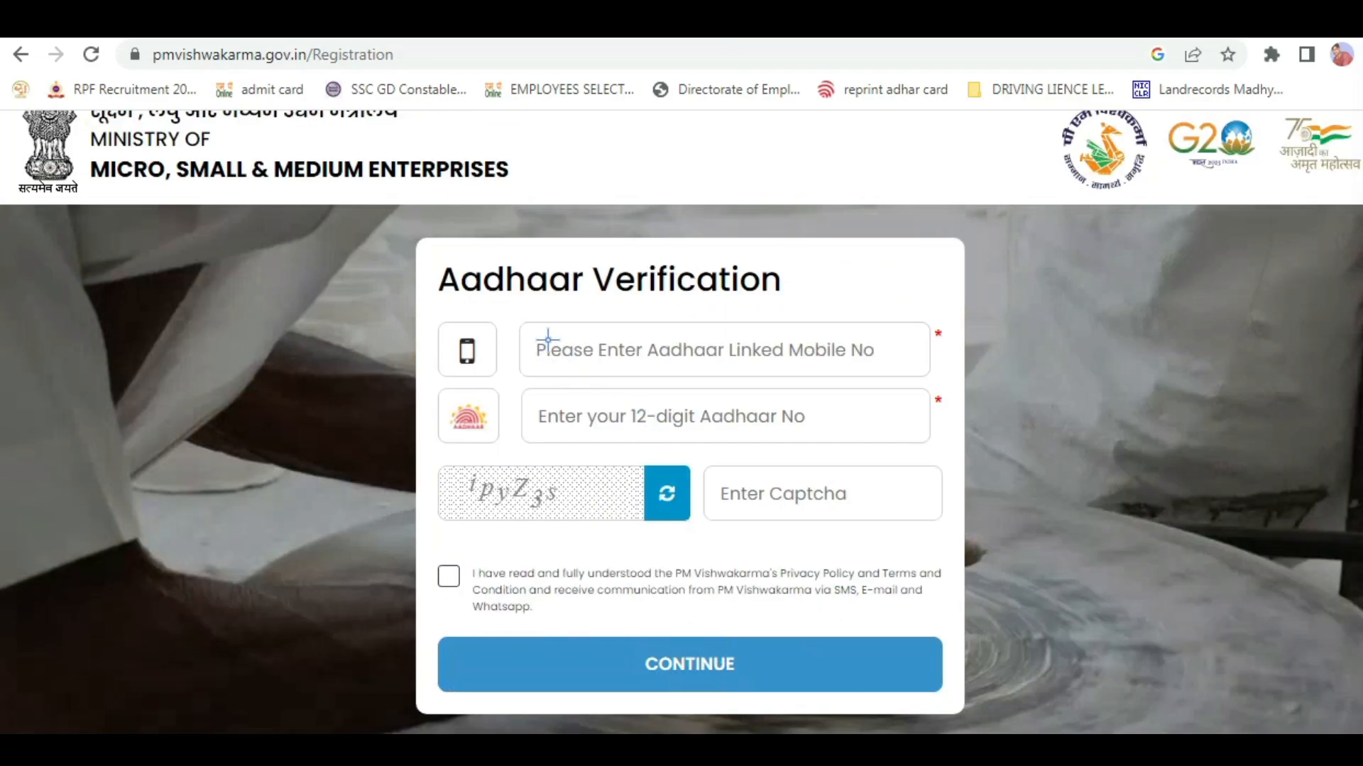
left_click_drag(520, 325, 822, 376)
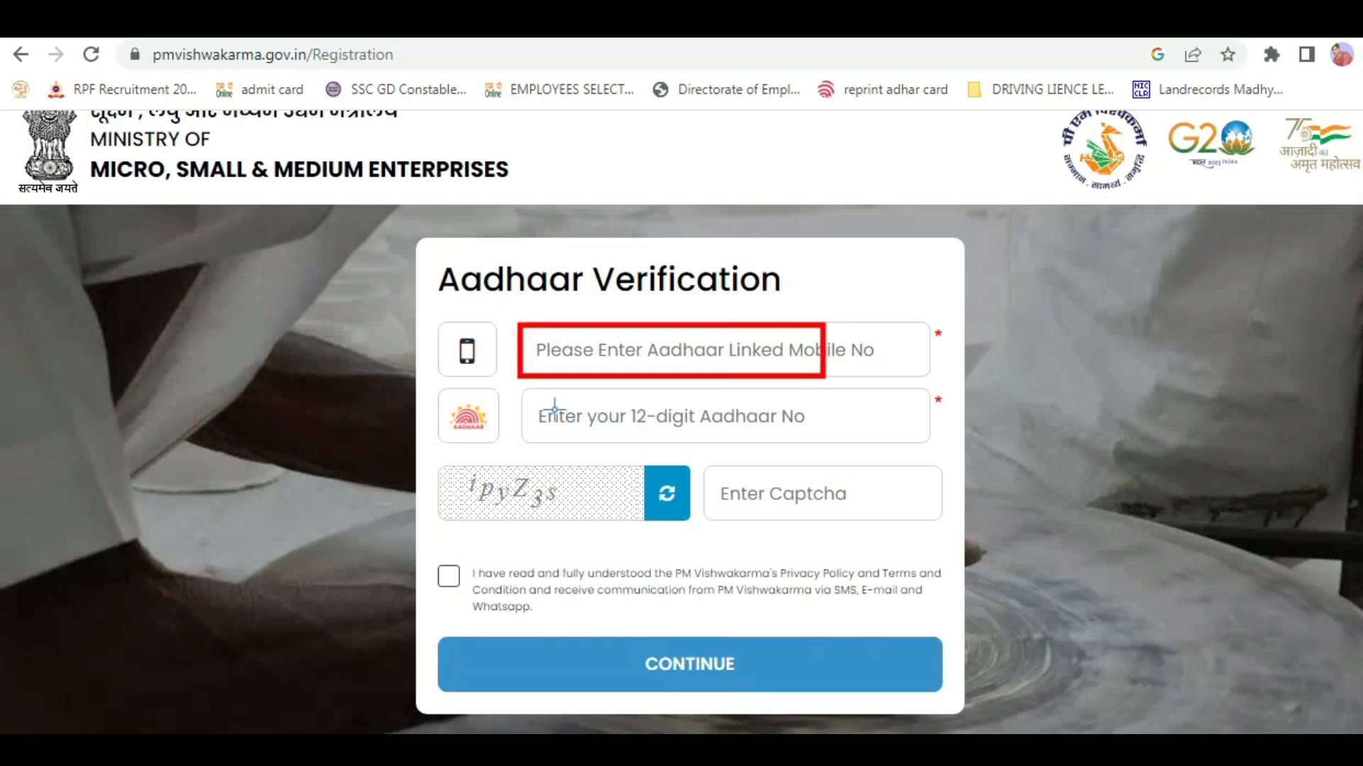
mouse_move(532, 396)
left_mouse_down()
mouse_move(683, 430)
mouse_move(793, 430)
left_mouse_up()
left_click_drag(708, 474, 844, 525)
left_click_drag(637, 633, 760, 690)
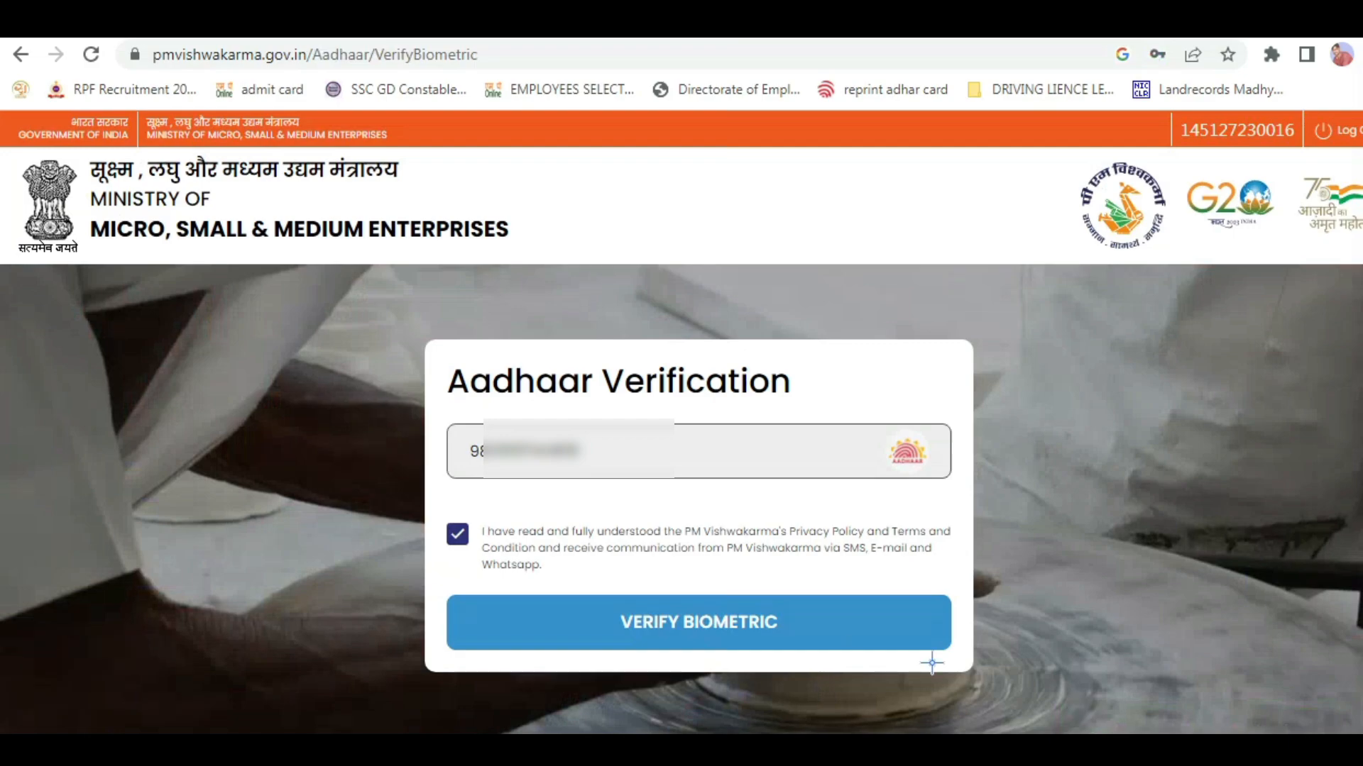
left_click_drag(616, 604, 794, 641)
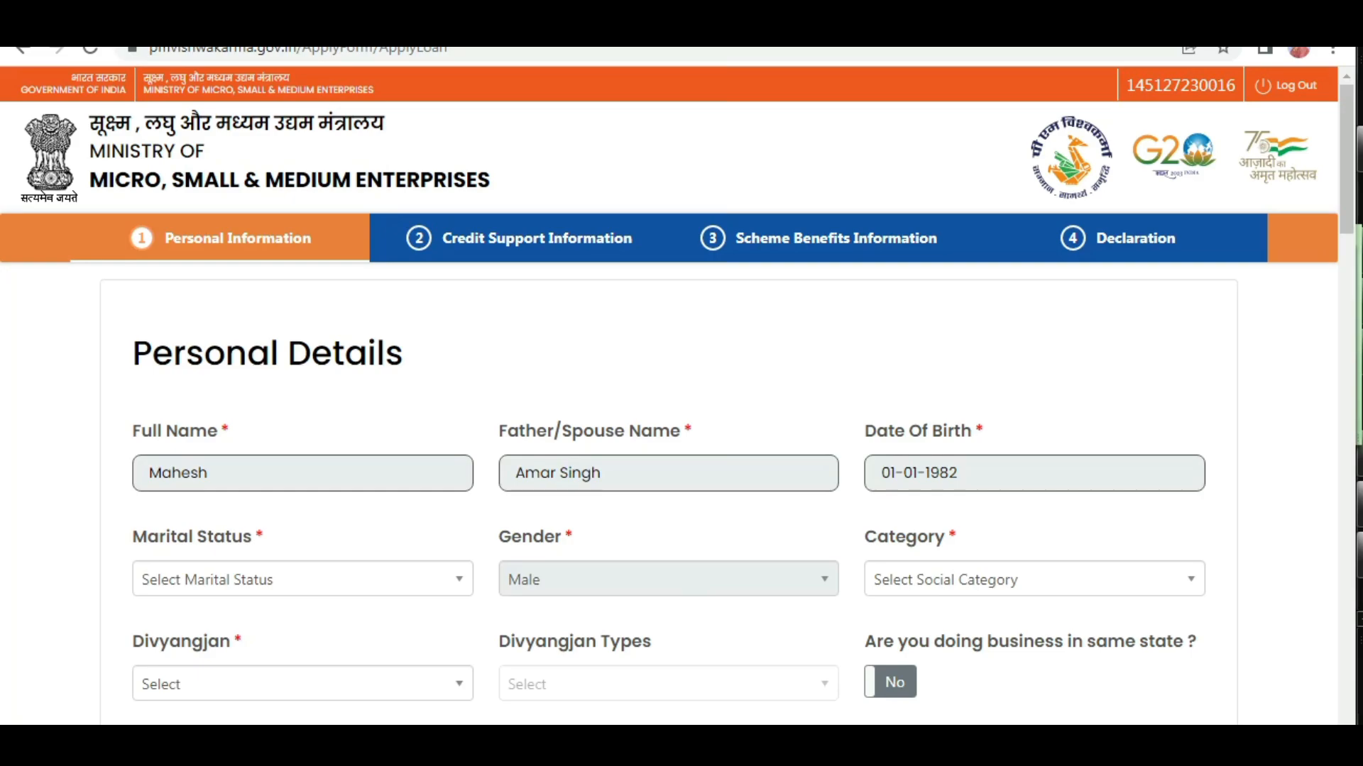
Review the prefilled full name, father/spouse name and date of birth in the Personal Details section.
left_click(1171, 586)
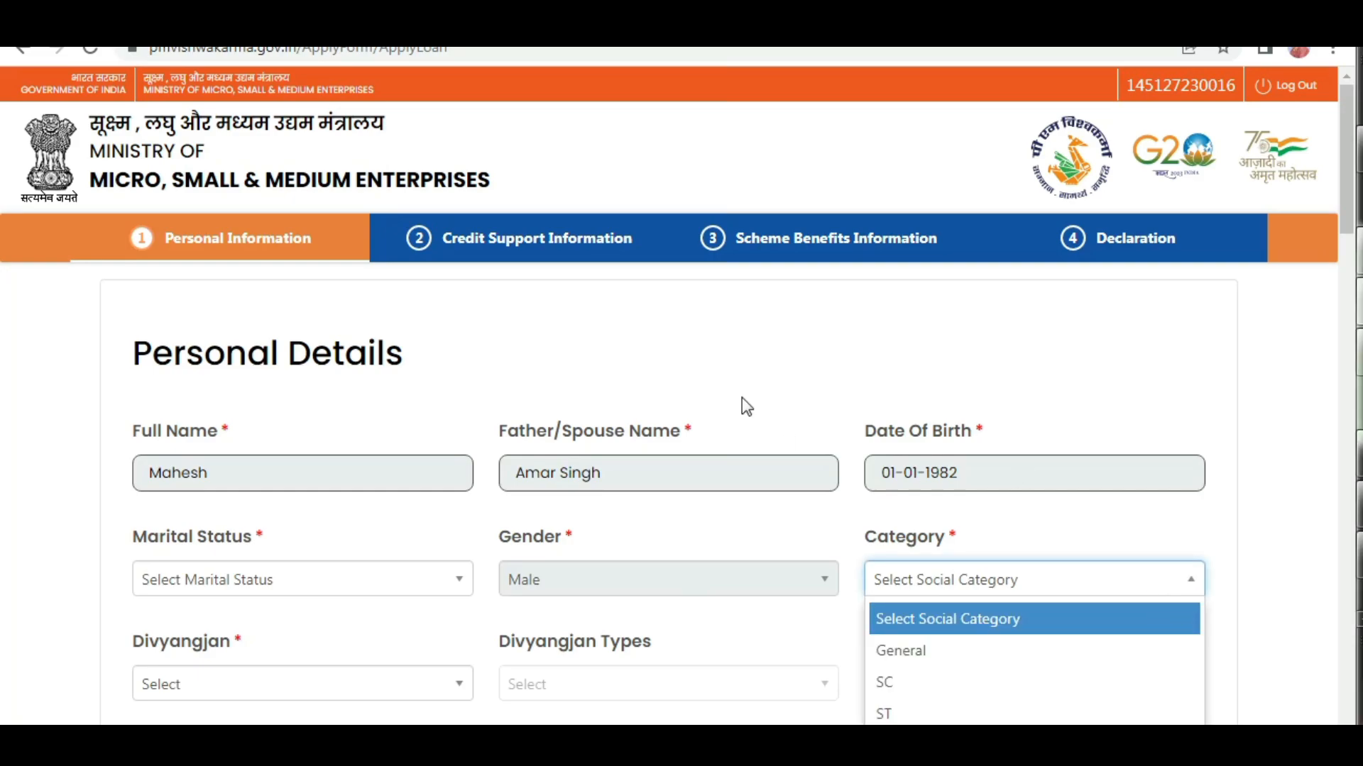
scroll(738, 399, "down", 3)
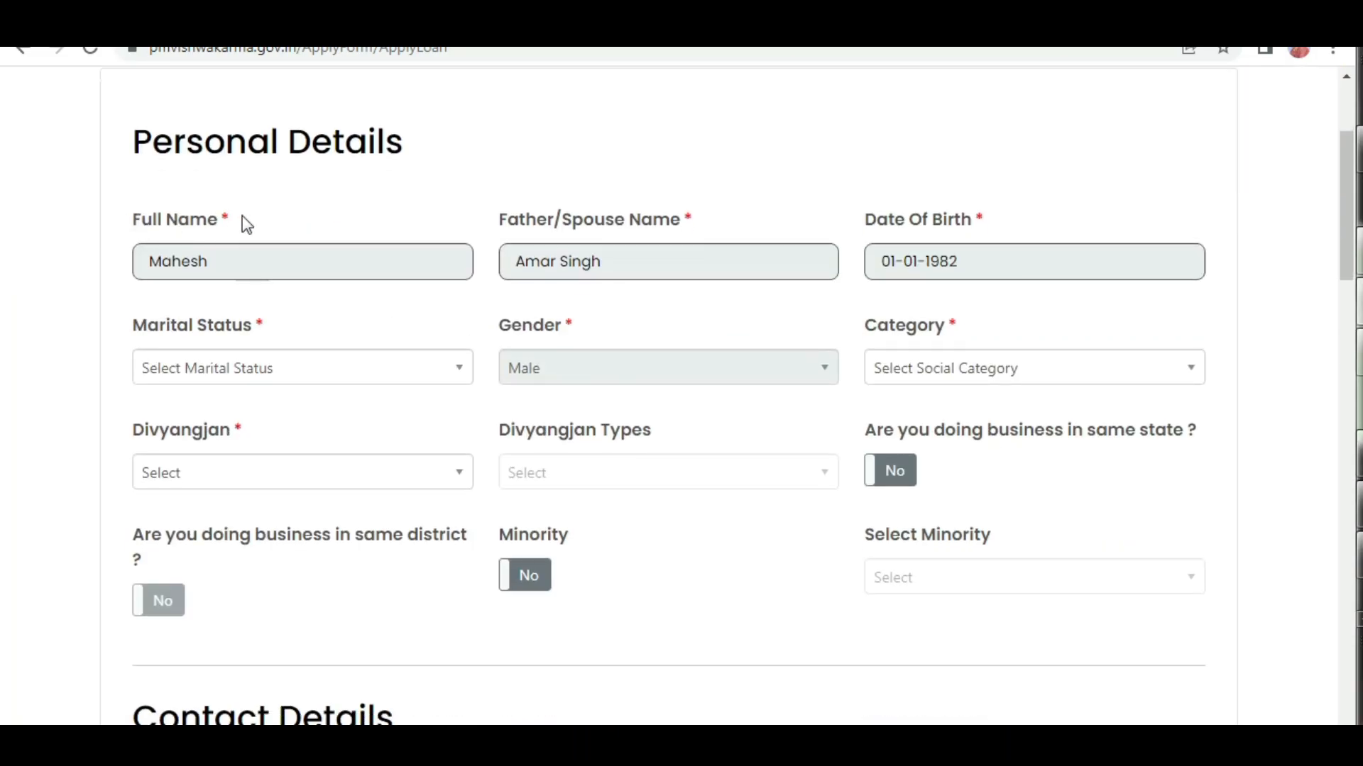
double_click(215, 260)
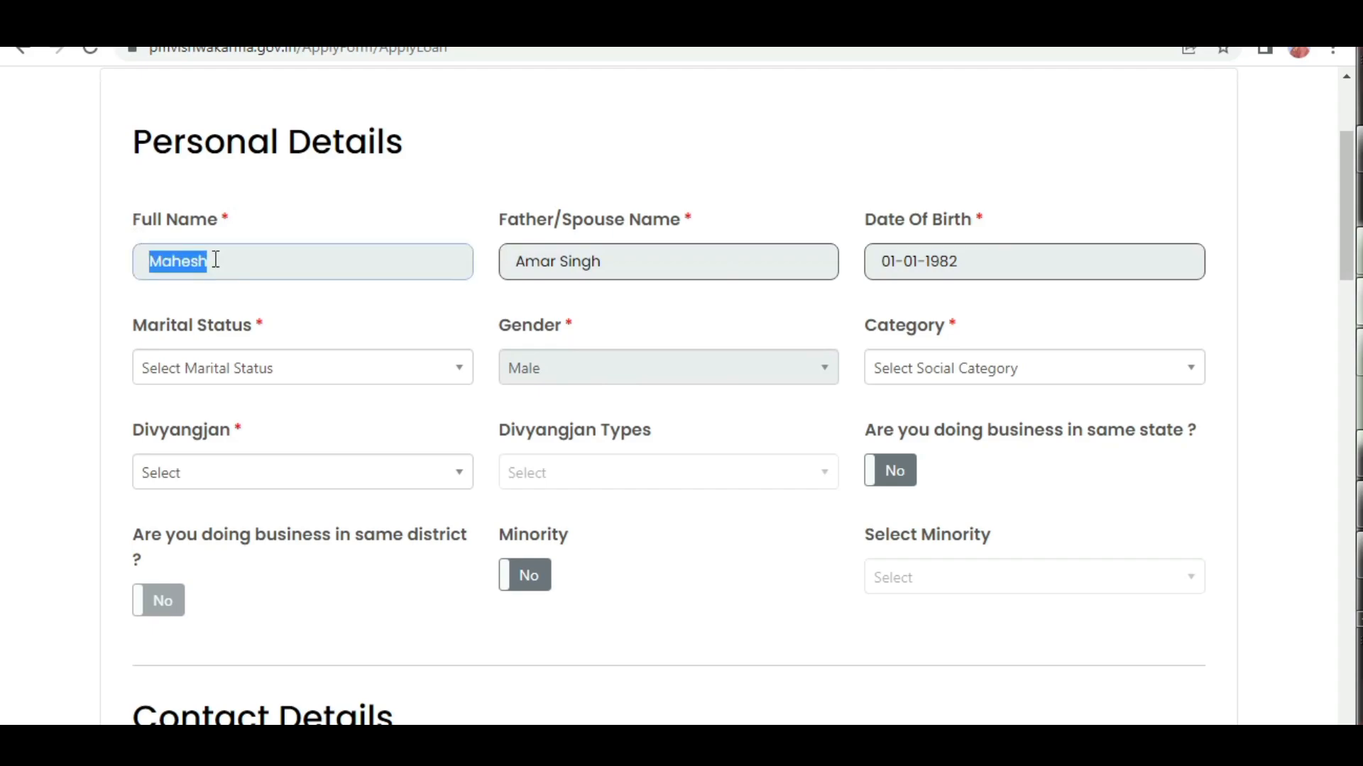
triple_click(654, 260)
triple_click(966, 253)
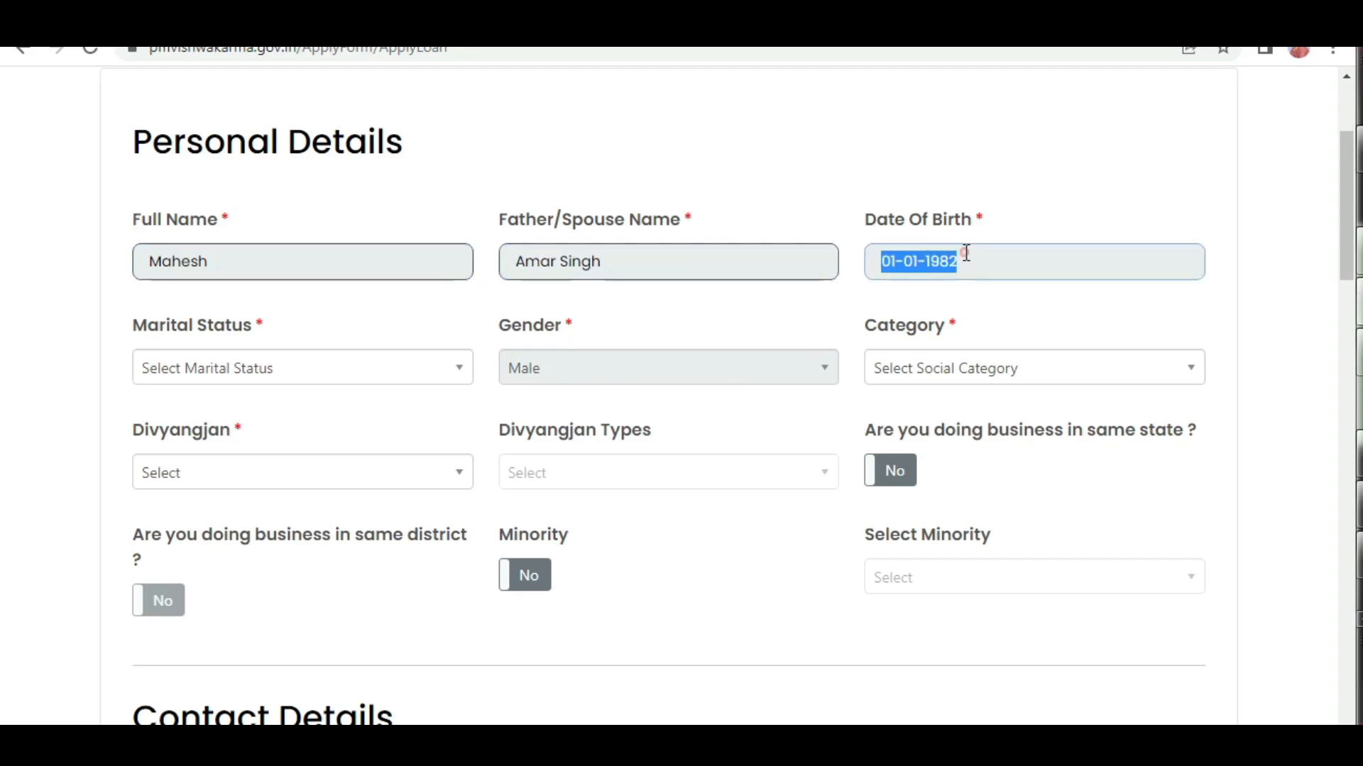
Set the applicant's marital status to Married.
left_click(156, 322)
left_click(328, 367)
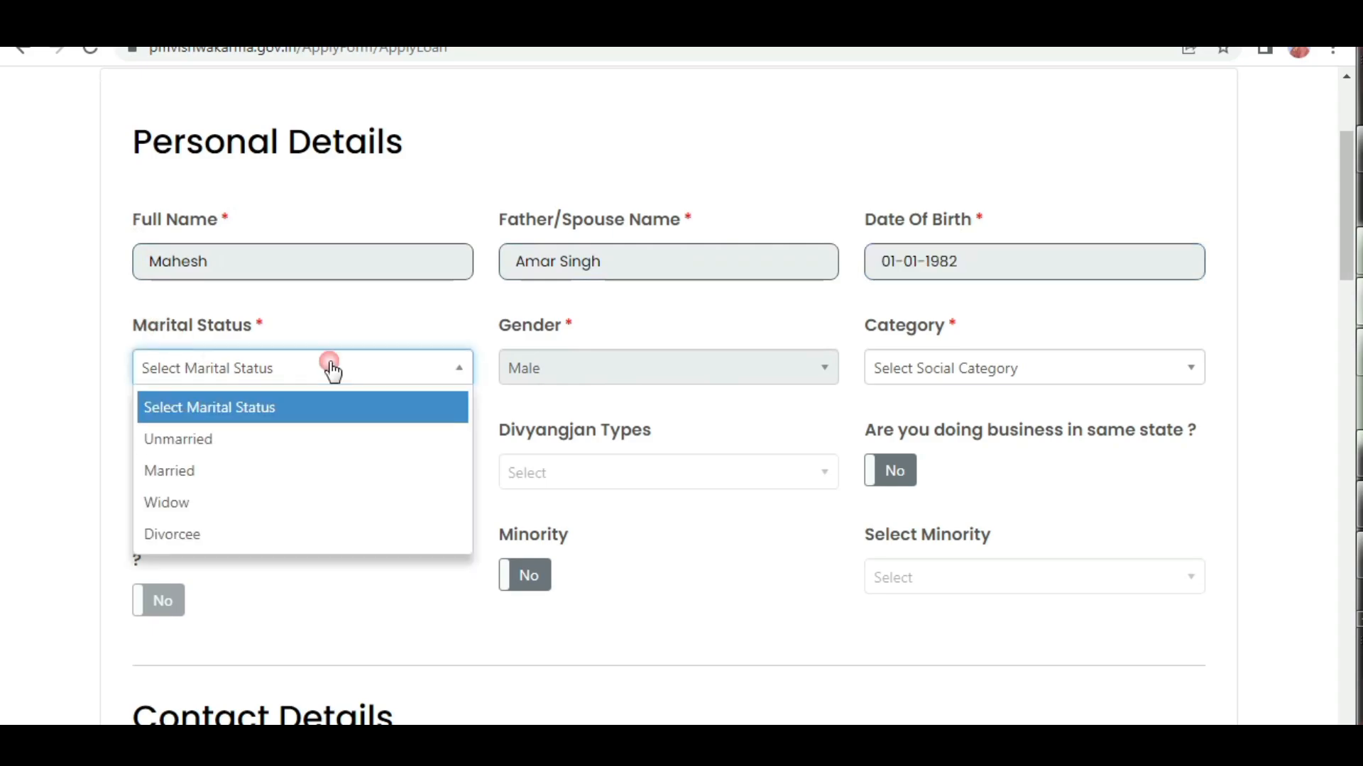
left_click(203, 461)
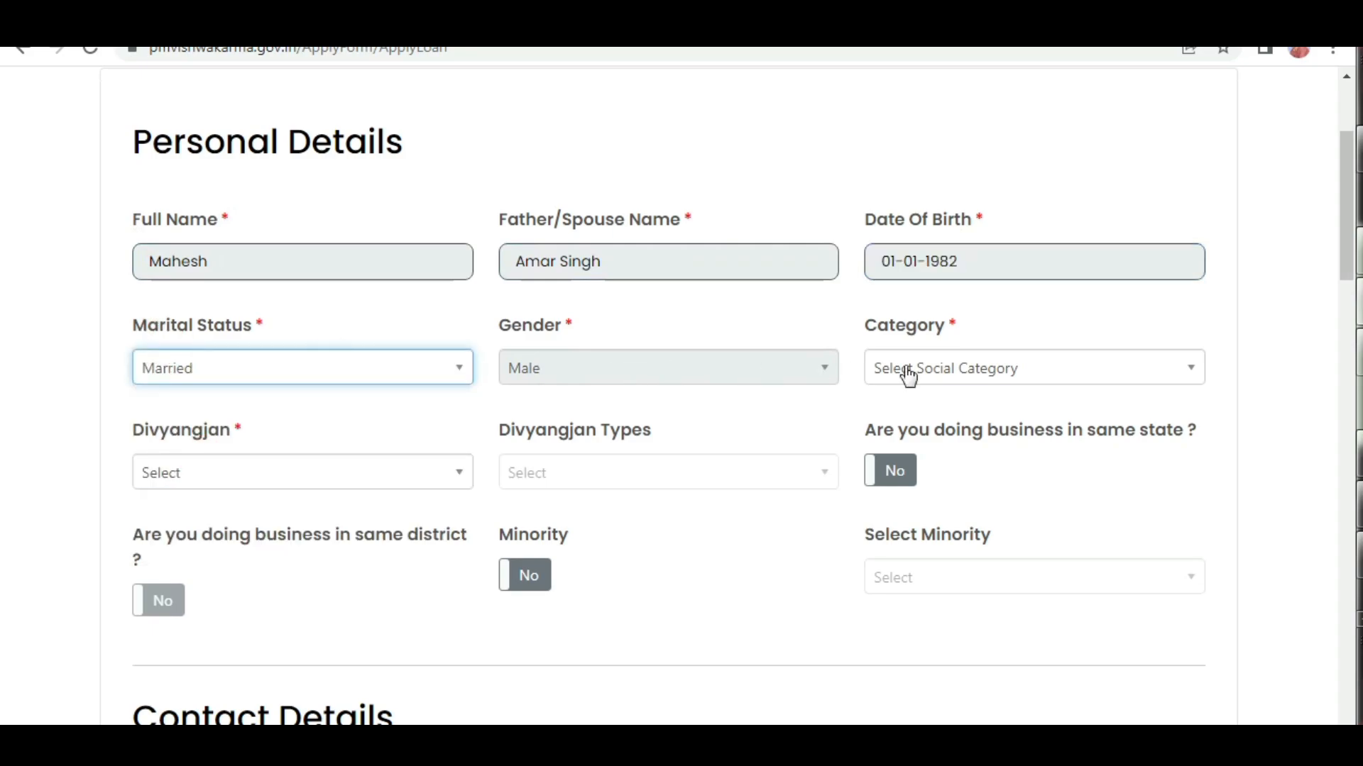
Set the applicant's social category to SC and Divyangjan to No.
left_click(904, 318)
left_click(967, 370)
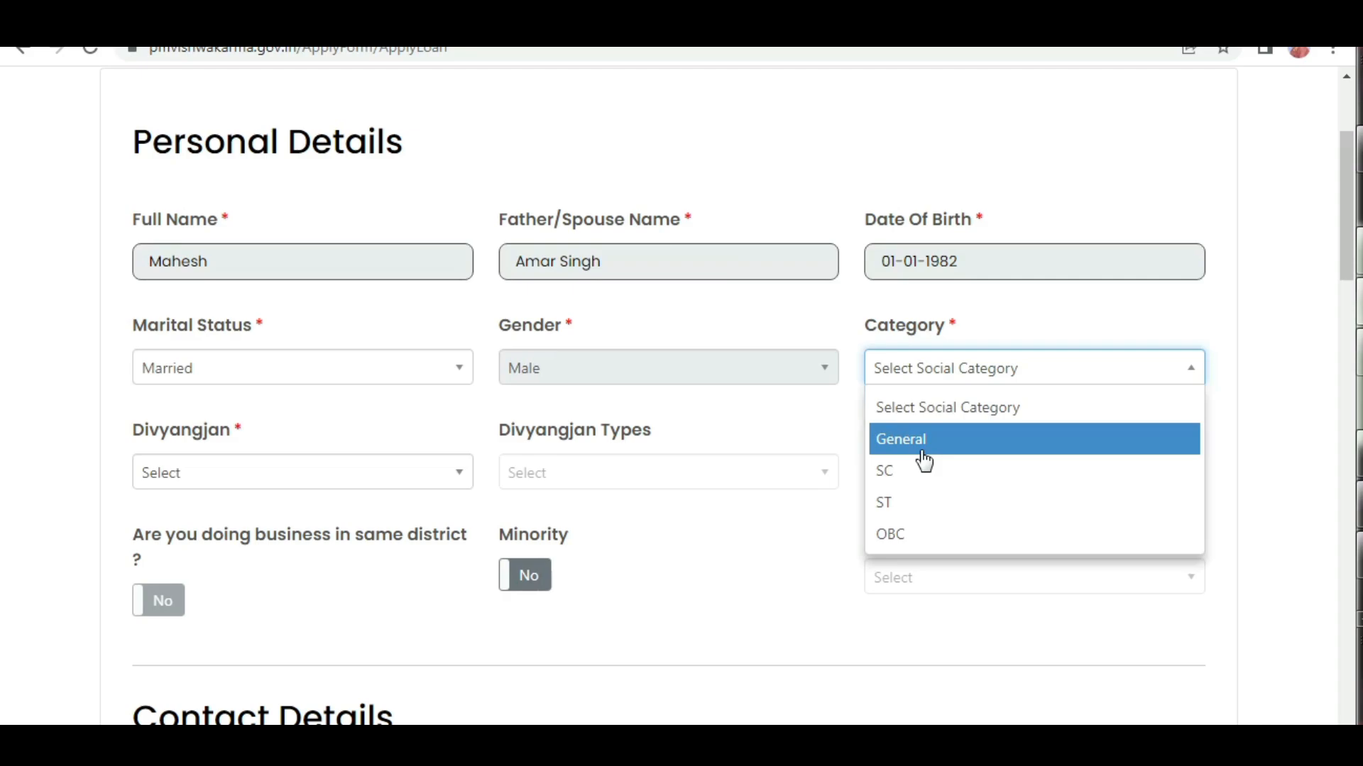
left_click(903, 472)
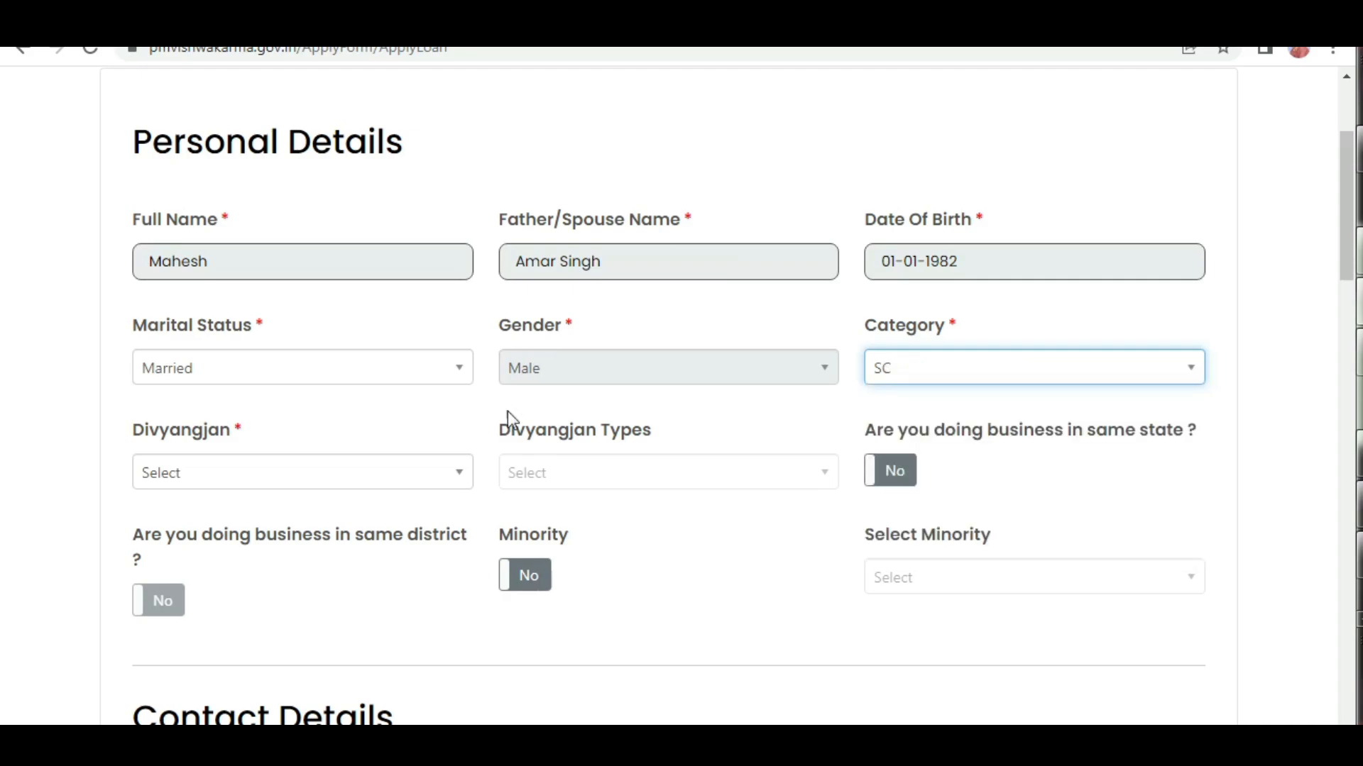
left_click(239, 480)
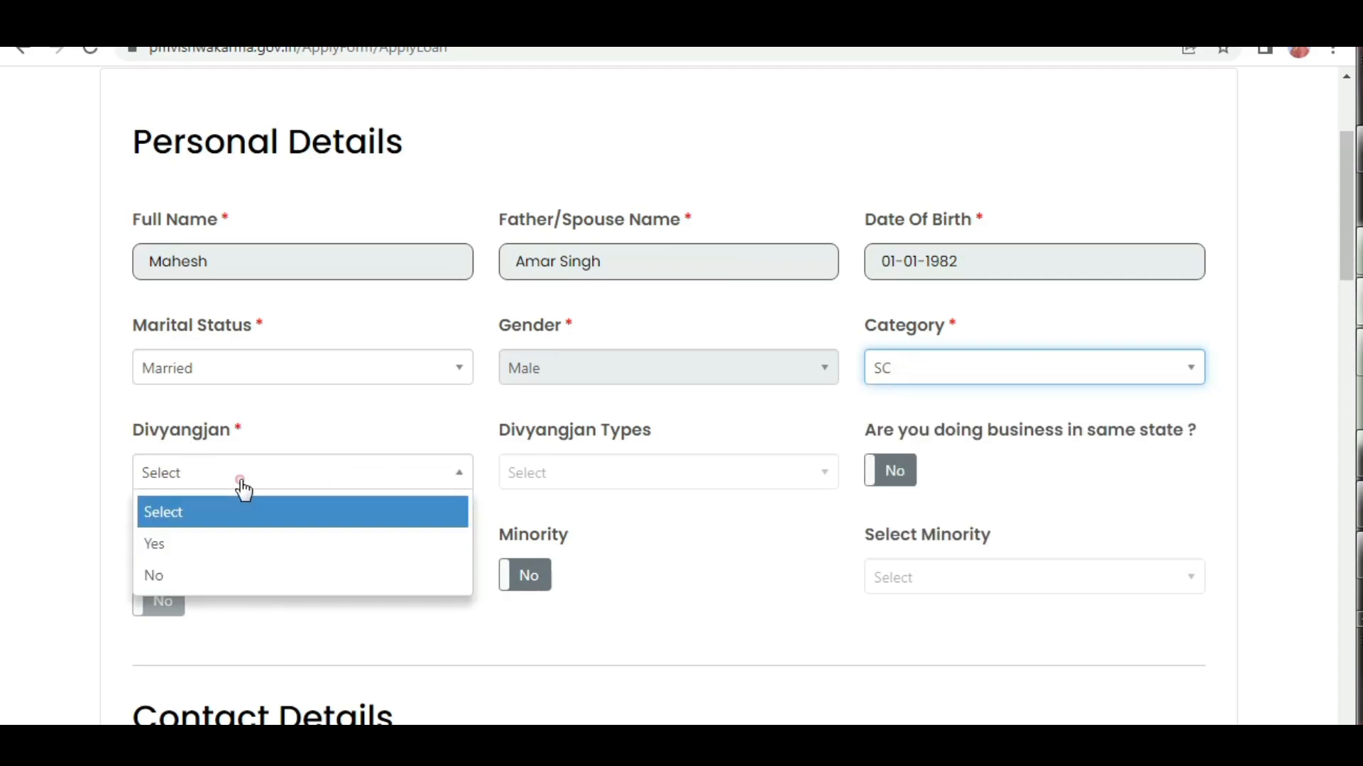
left_click(186, 575)
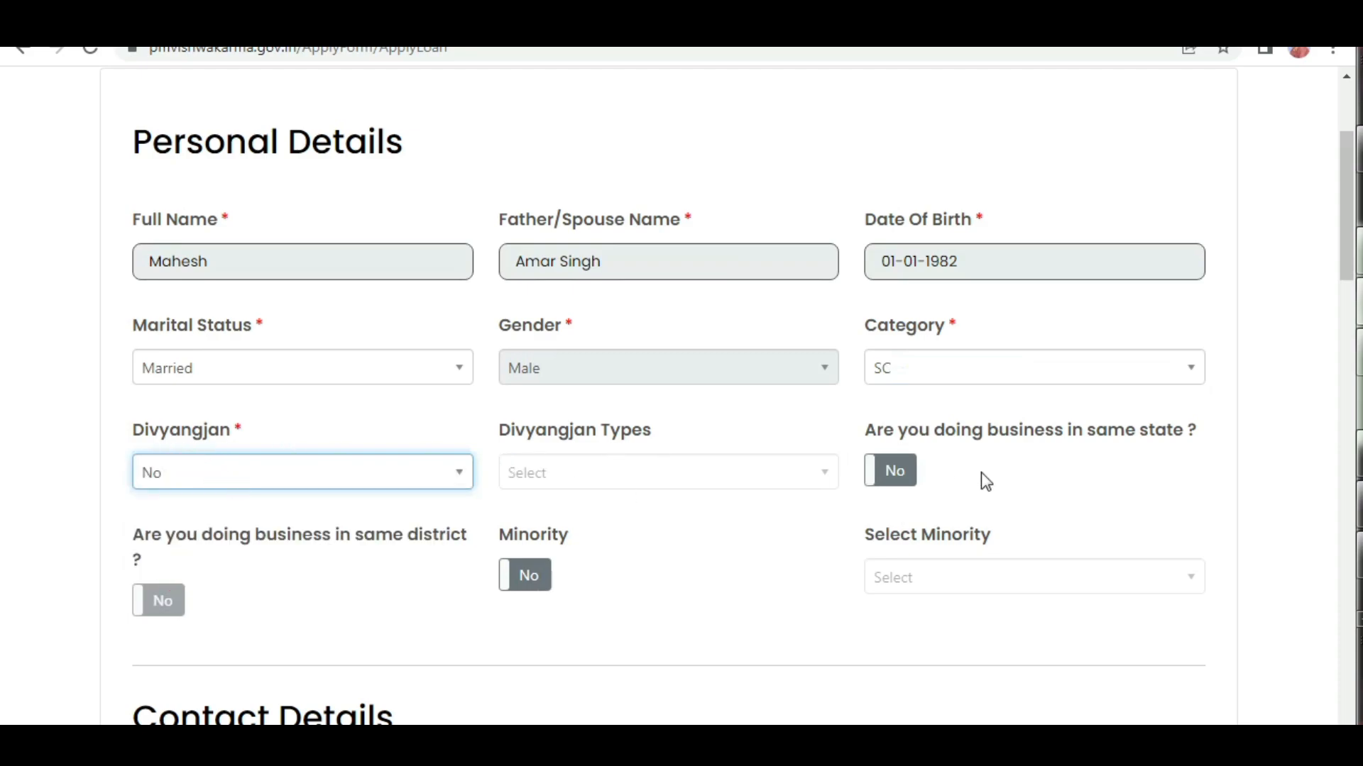
Answer Yes to doing business in the same state and in the same district.
left_click(1048, 427)
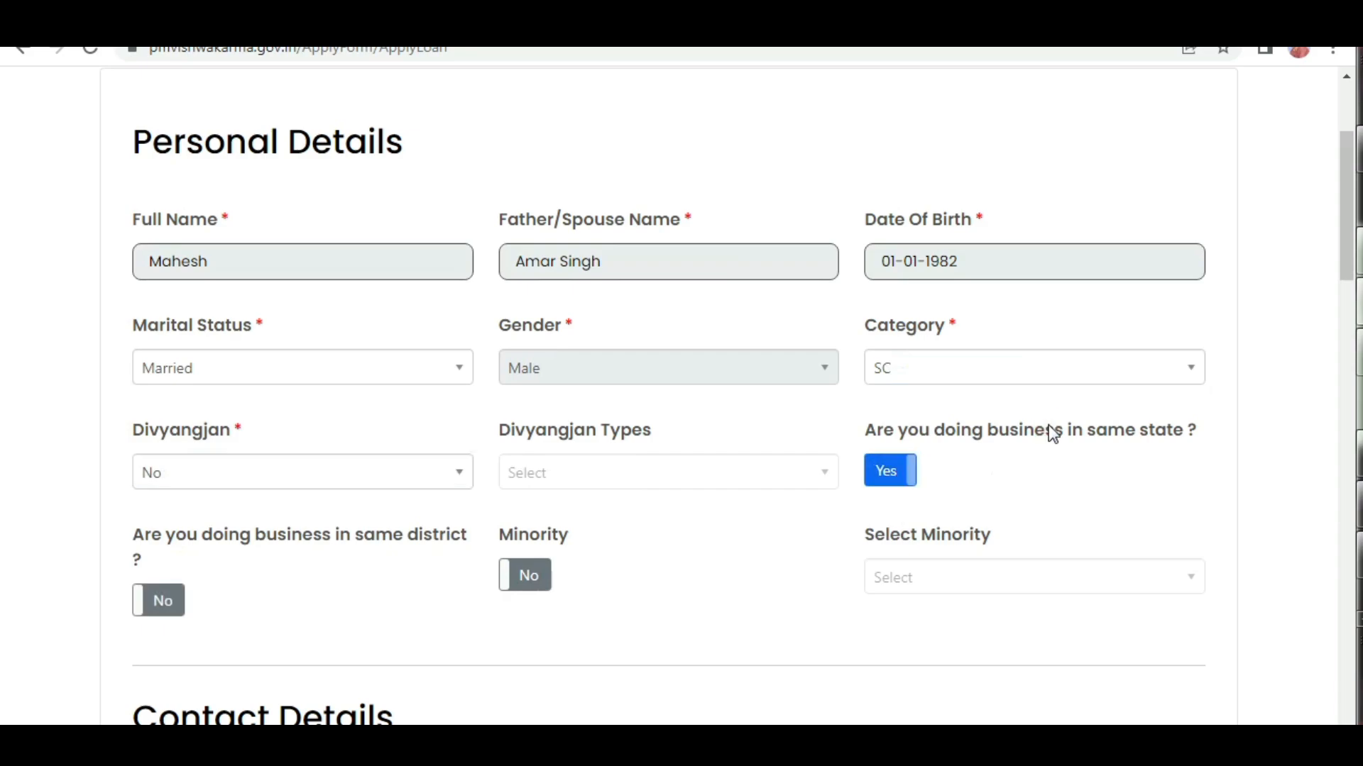
left_click(948, 434)
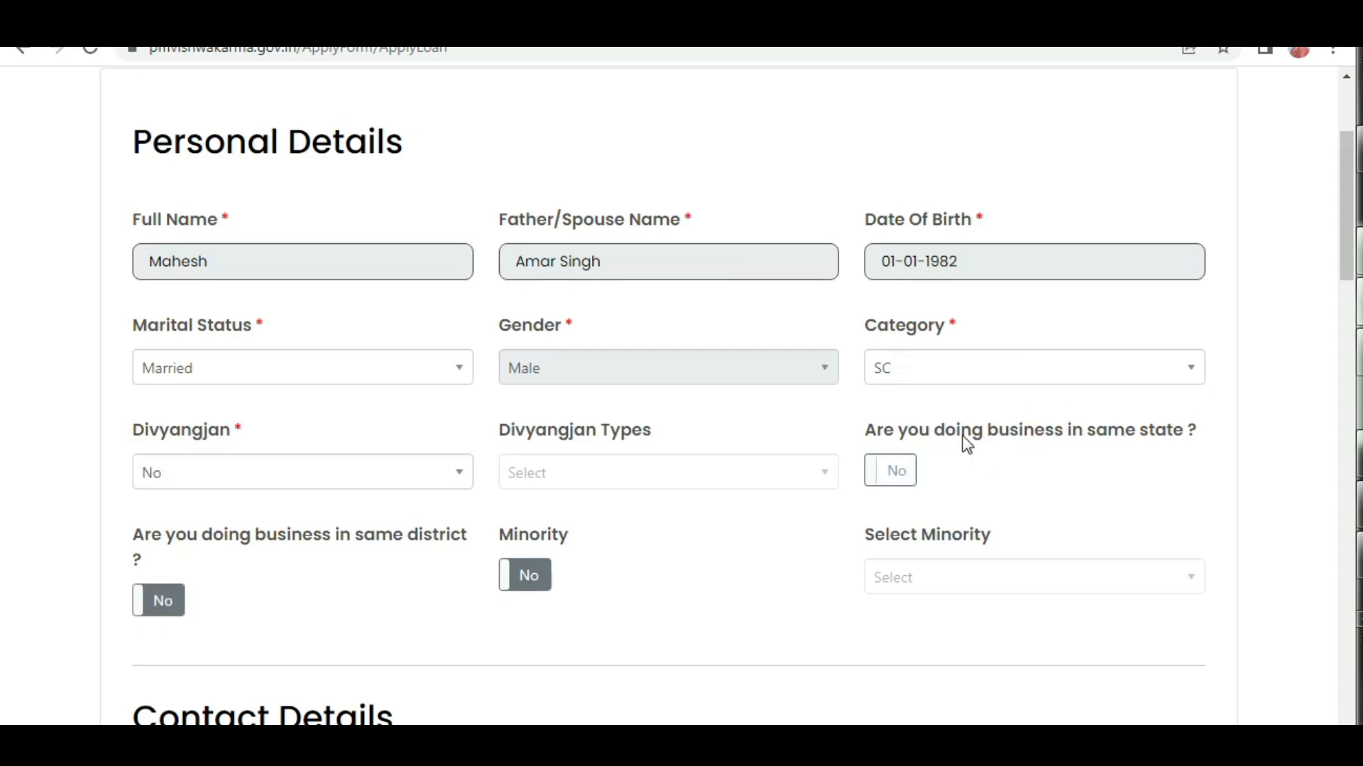
scroll(560, 519, "down", 3)
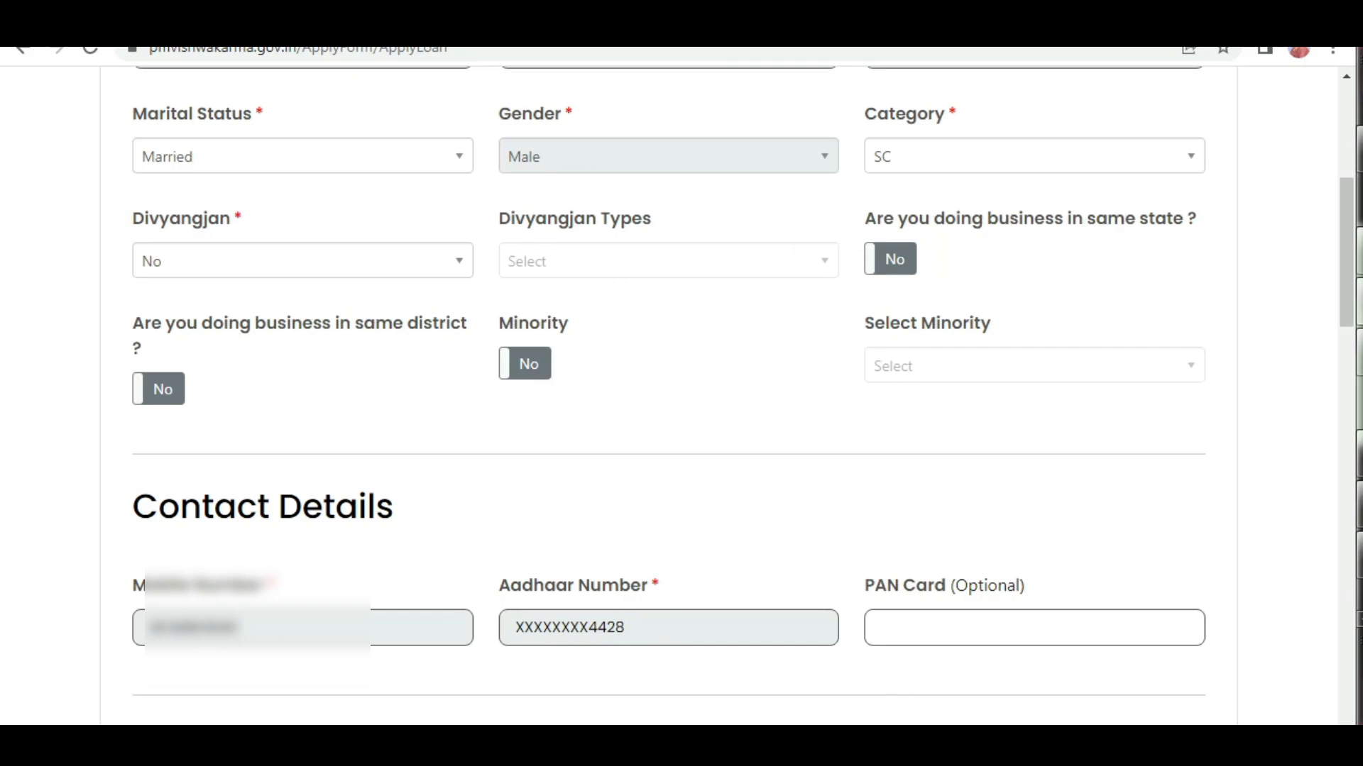
left_click(890, 259)
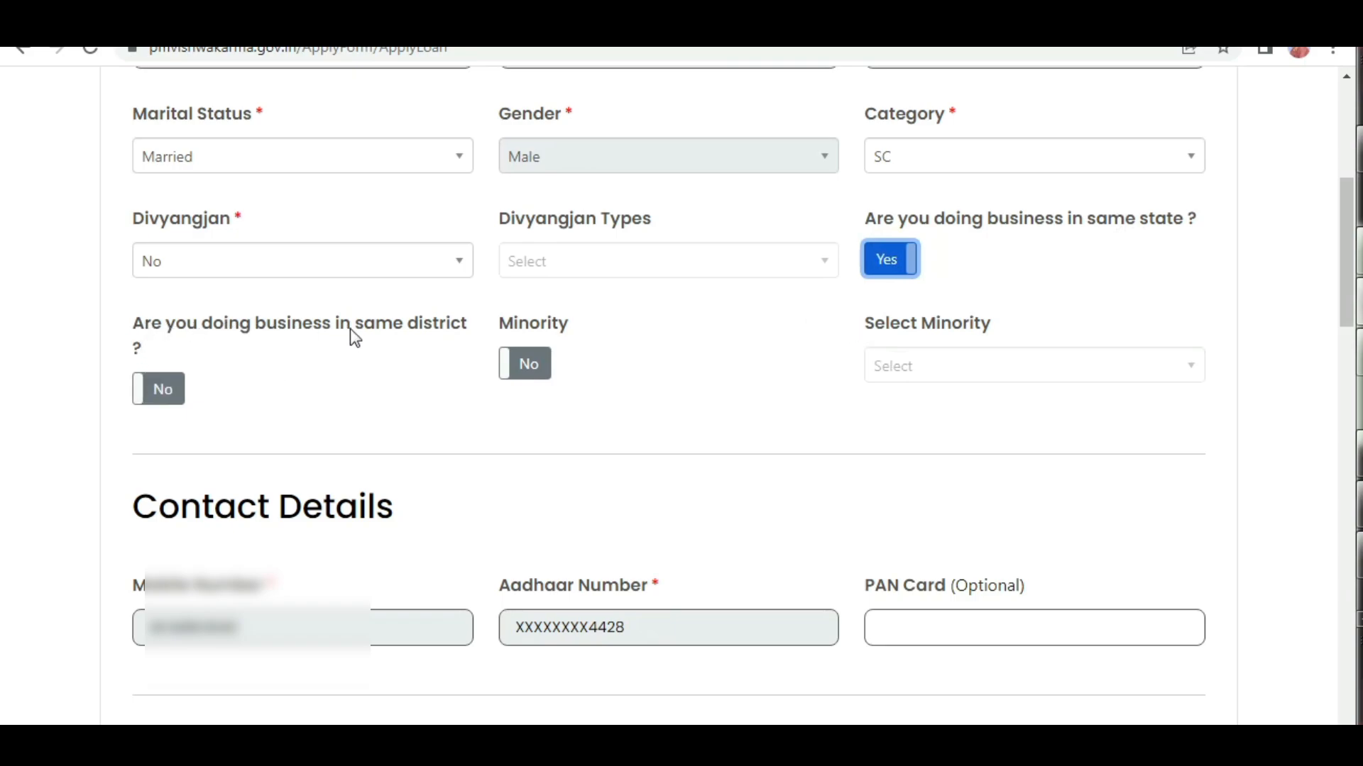
left_click(170, 393)
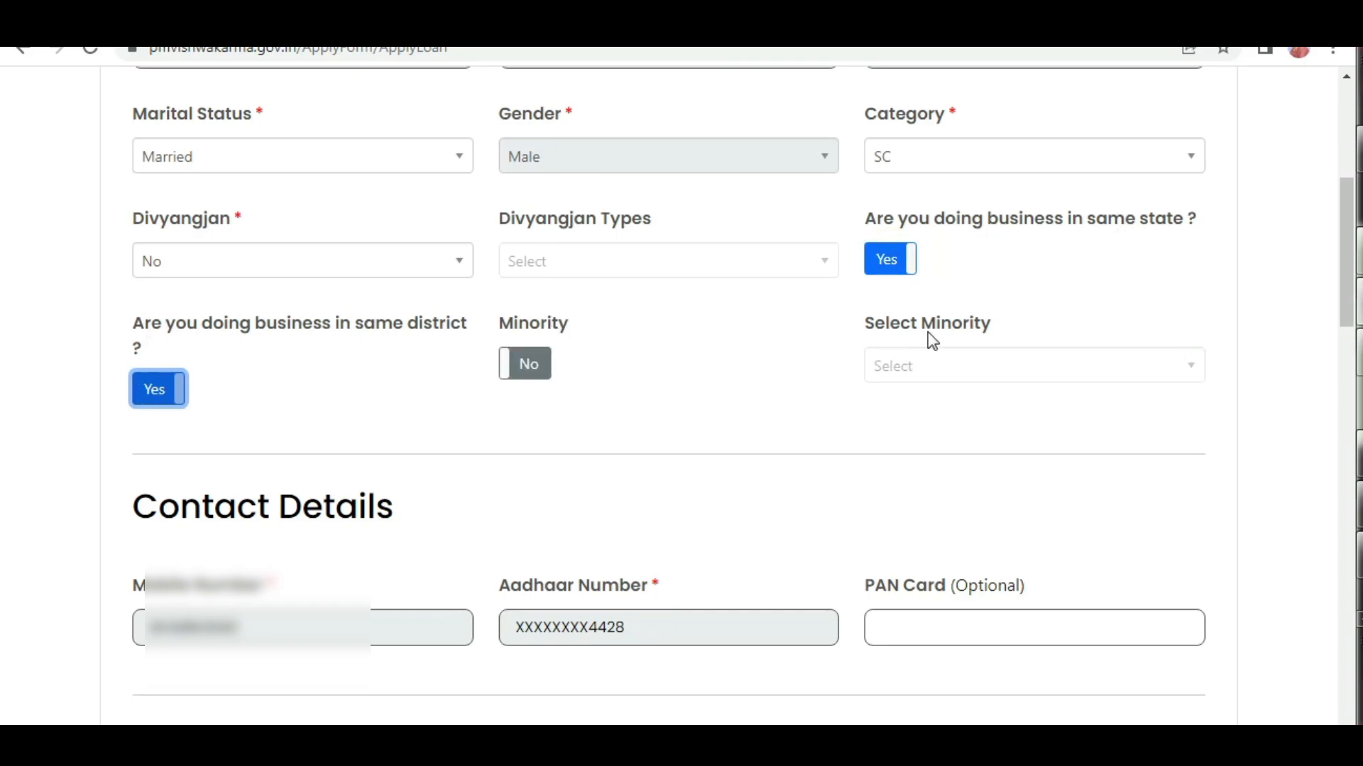
Review the prefilled mobile number and the optional PAN card field in the Contact Details section.
scroll(618, 419, "down", 3)
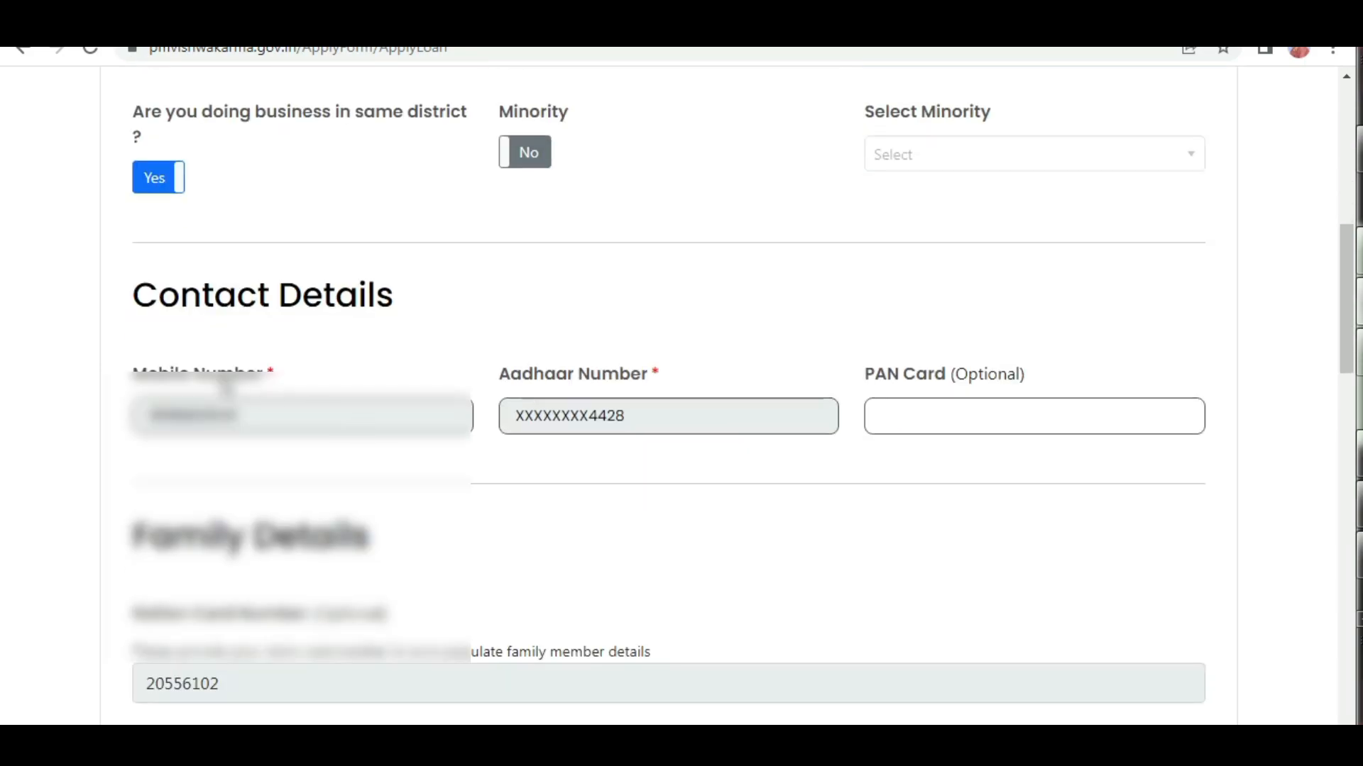
double_click(184, 415)
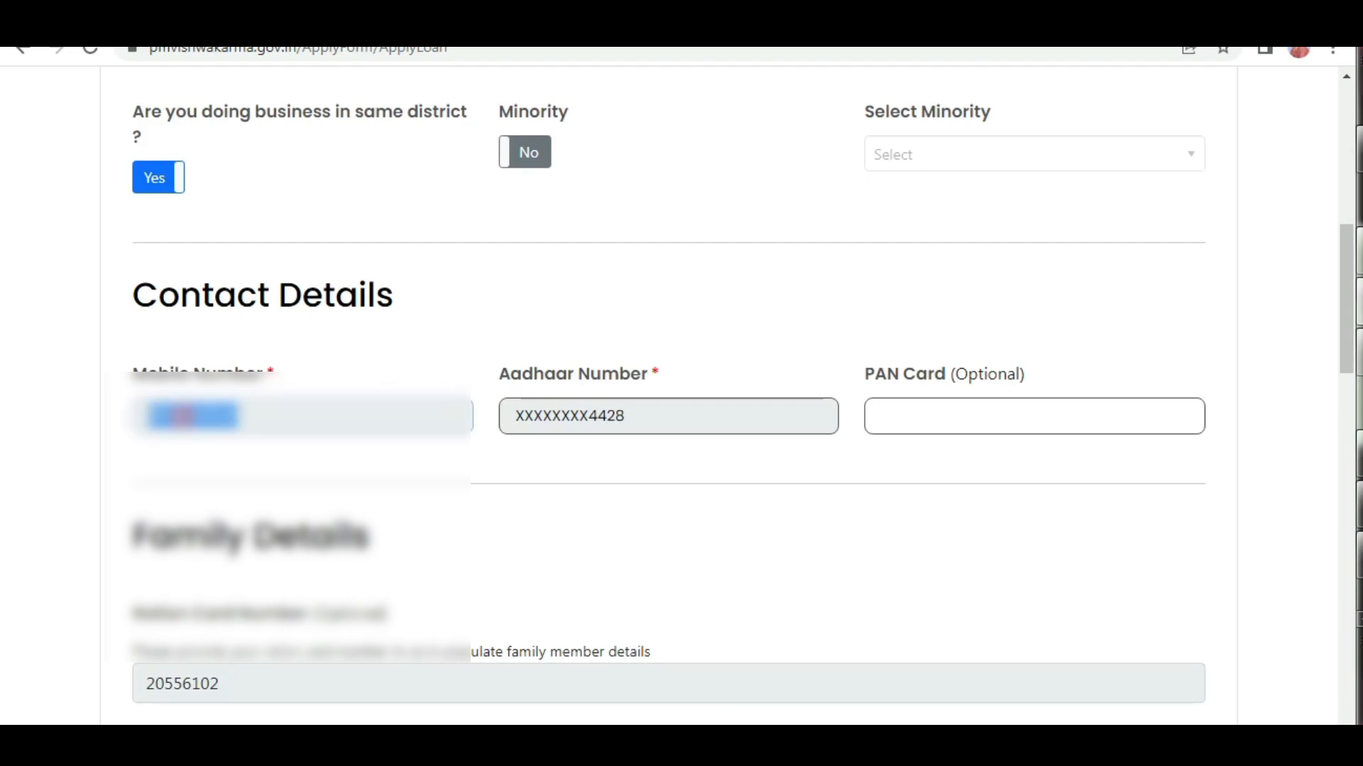
left_click(1034, 423)
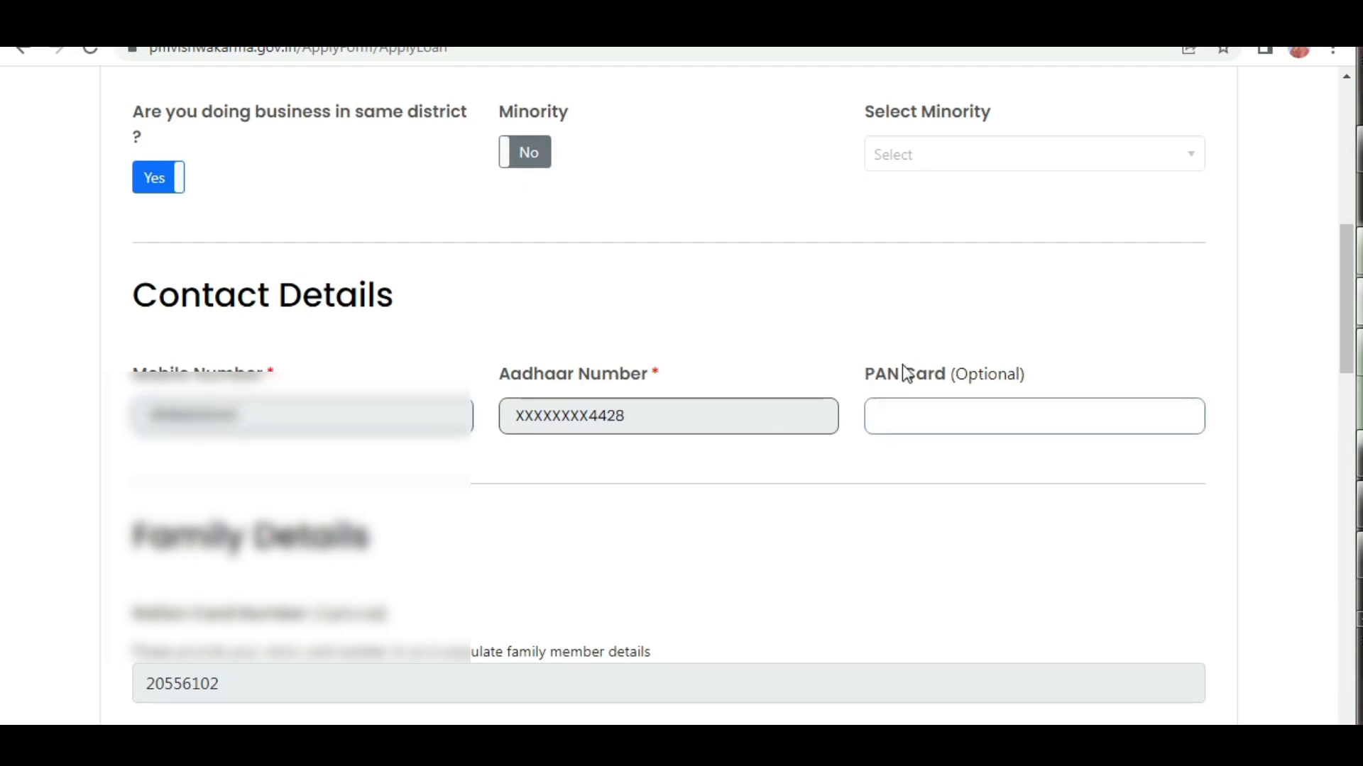
left_click(959, 421)
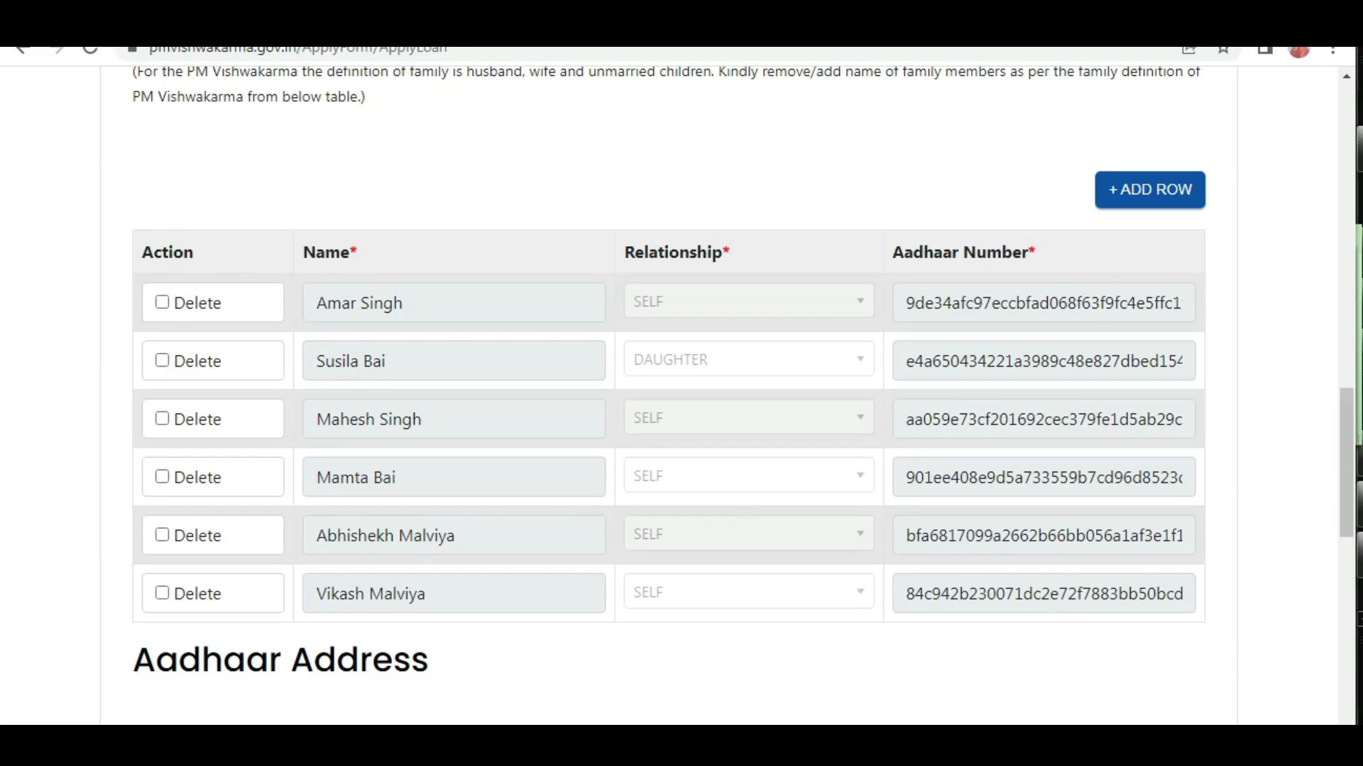
Set the applicant's current address to Same as Aadhaar Address.
mouse_move(104, 198)
left_mouse_down()
mouse_move(913, 563)
mouse_move(1195, 648)
mouse_move(1213, 622)
left_mouse_up()
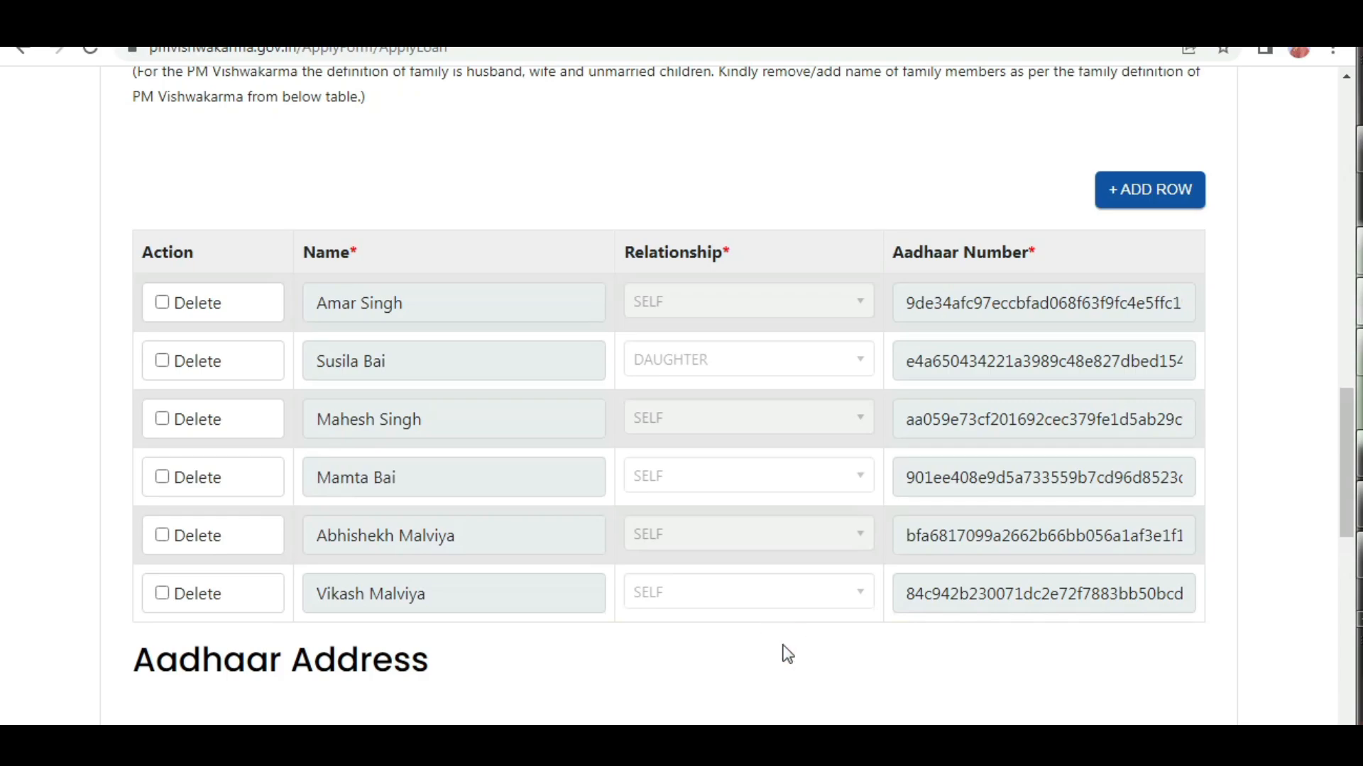
scroll(786, 644, "down", 7)
scroll(791, 653, "down", 2)
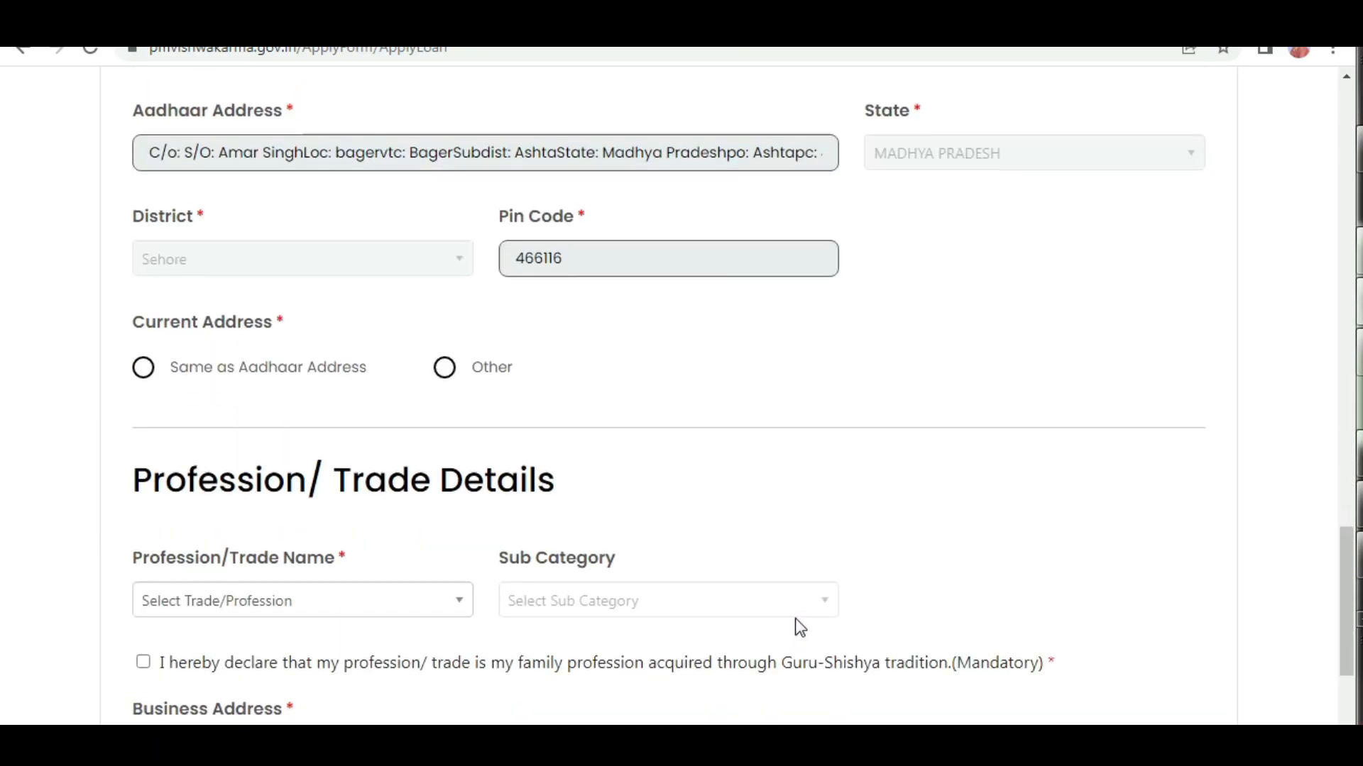
scroll(796, 623, "up", 2)
left_click(188, 211)
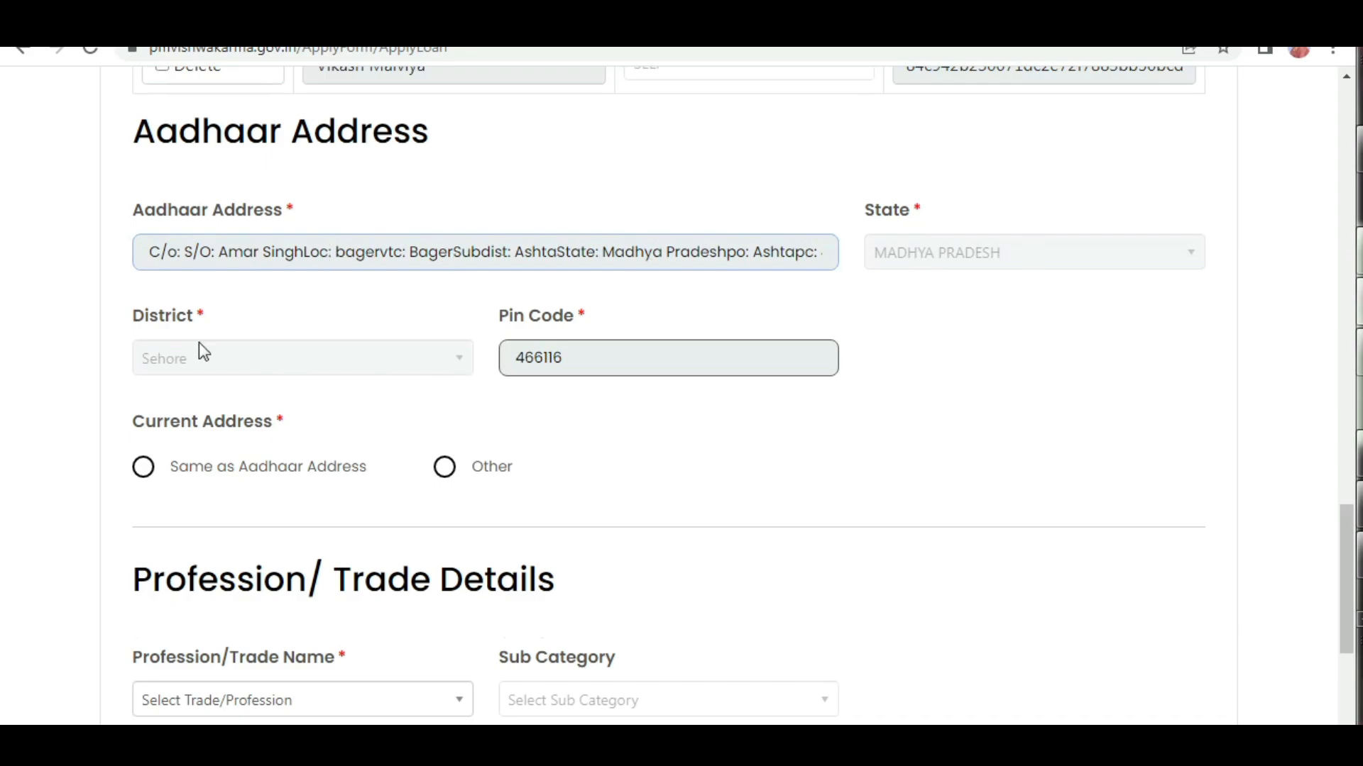
left_click(151, 325)
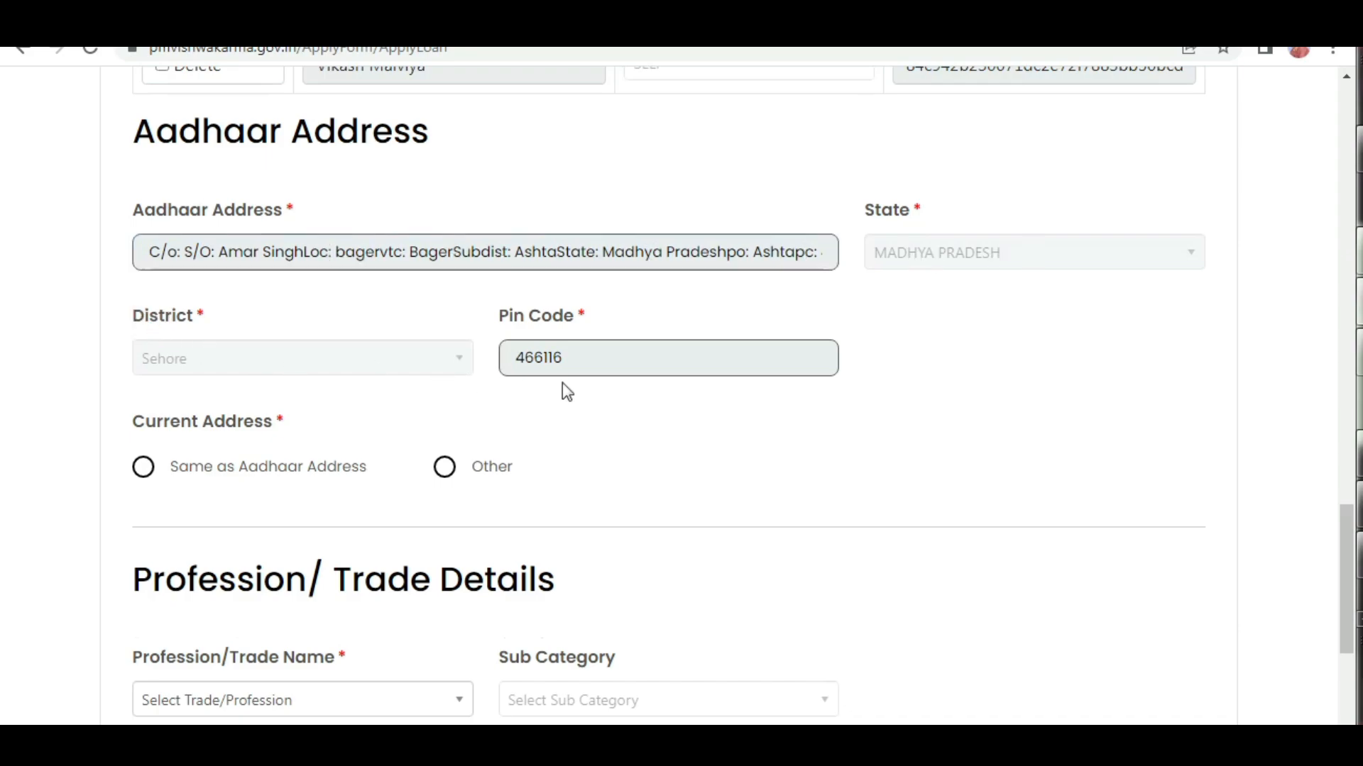
left_click(142, 472)
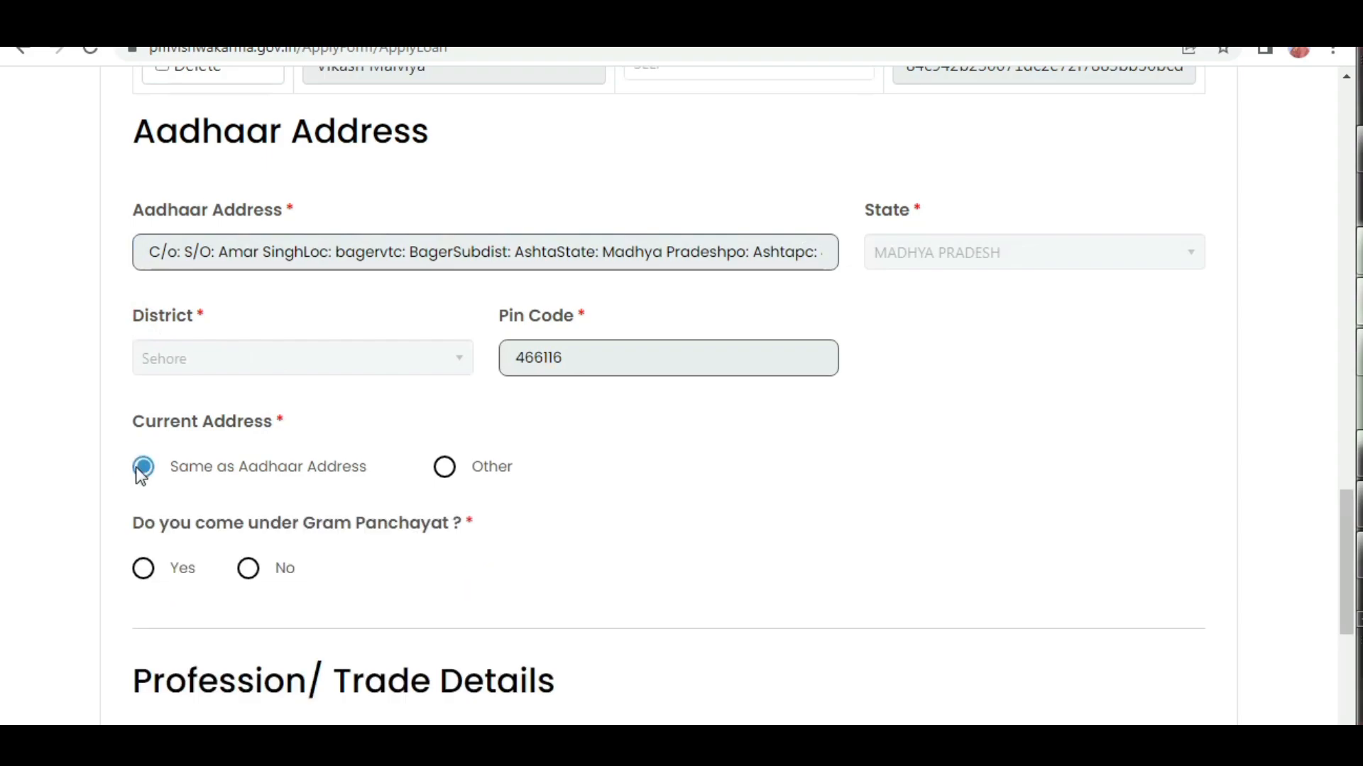
Answer Yes to coming under a Gram Panchayat and choose ASHTA as the block.
scroll(330, 525, "down", 1)
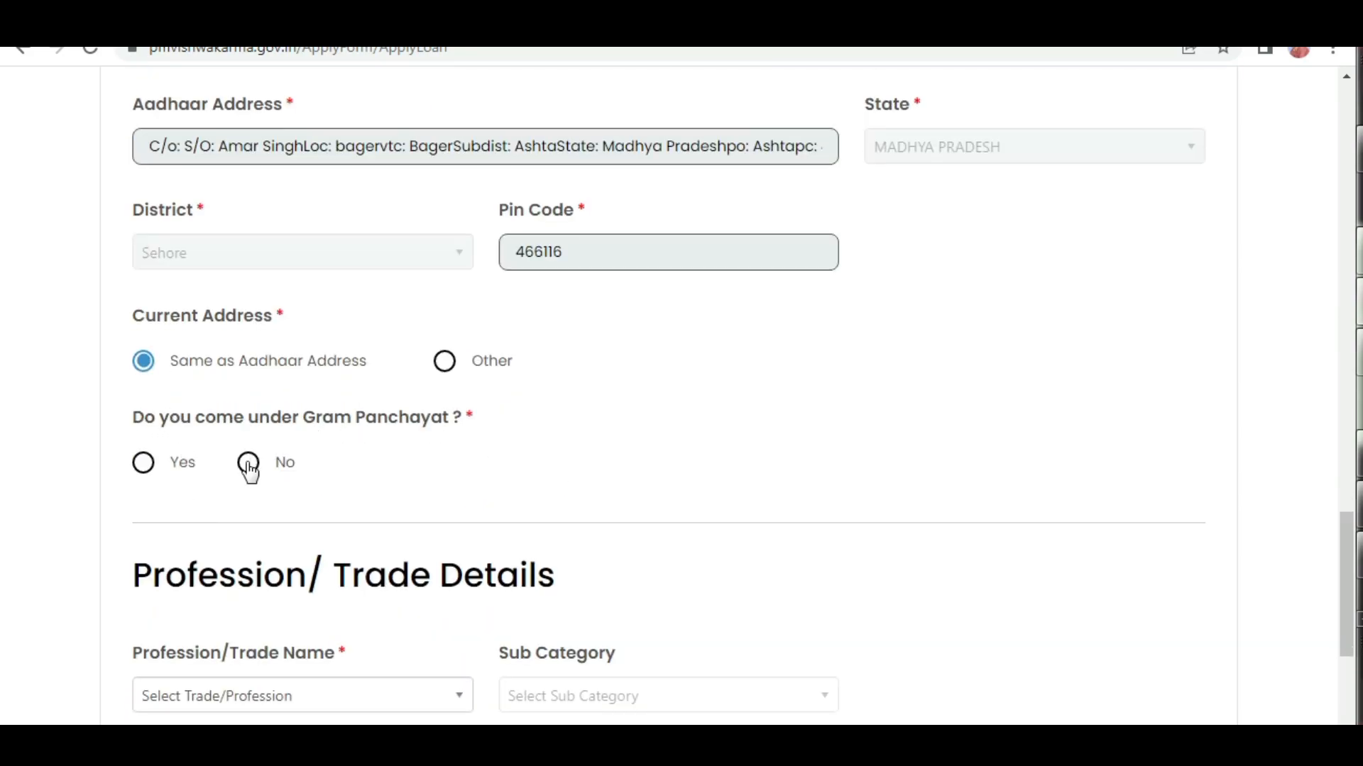
left_click(144, 467)
left_click(690, 468)
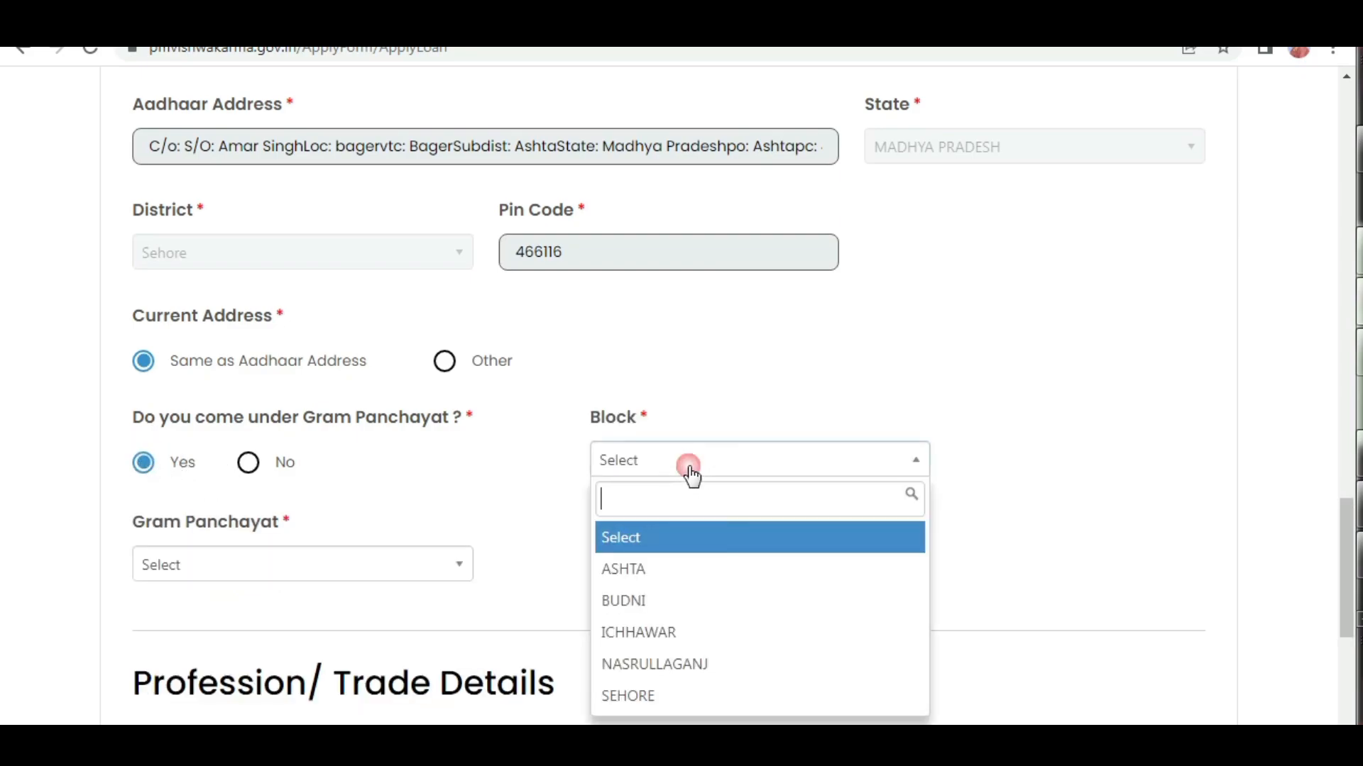
left_click(652, 574)
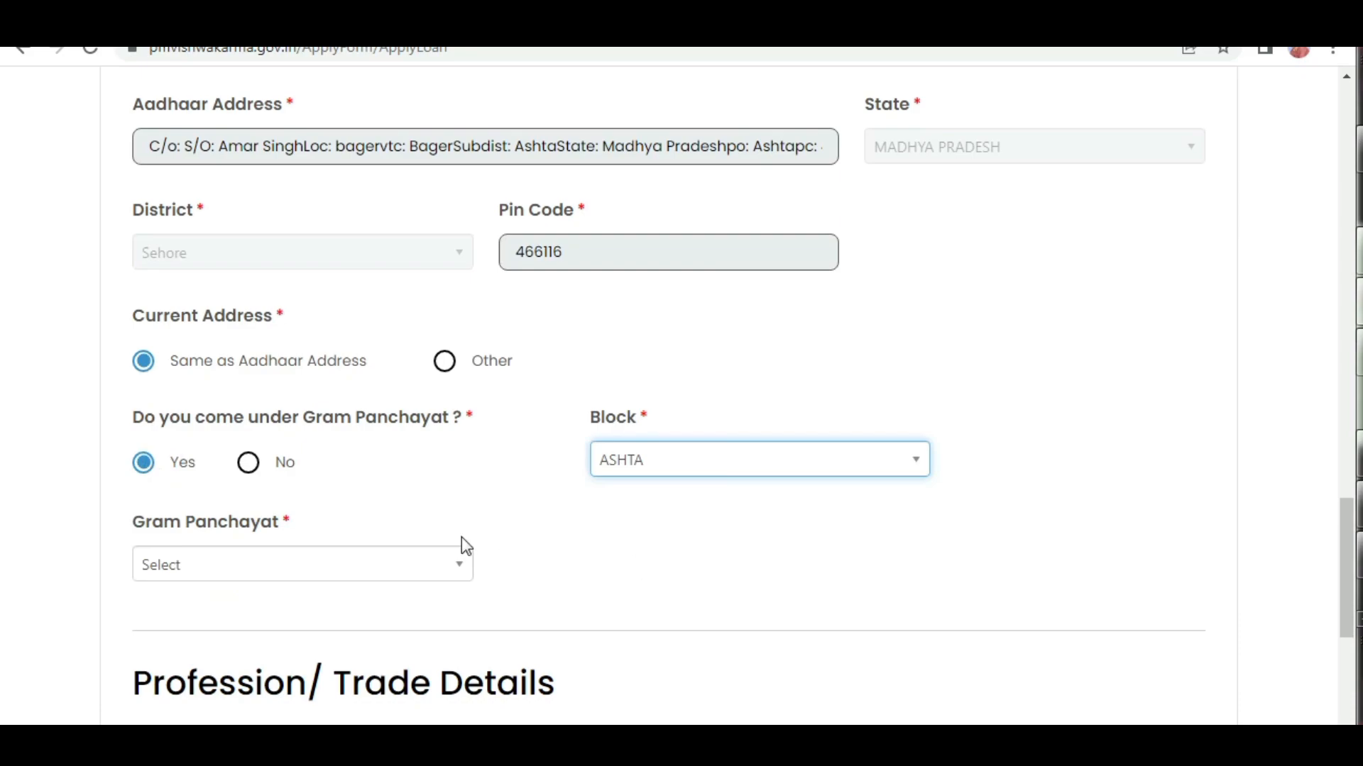
Find BAGER in the Gram Panchayat options and choose it.
left_click(268, 573)
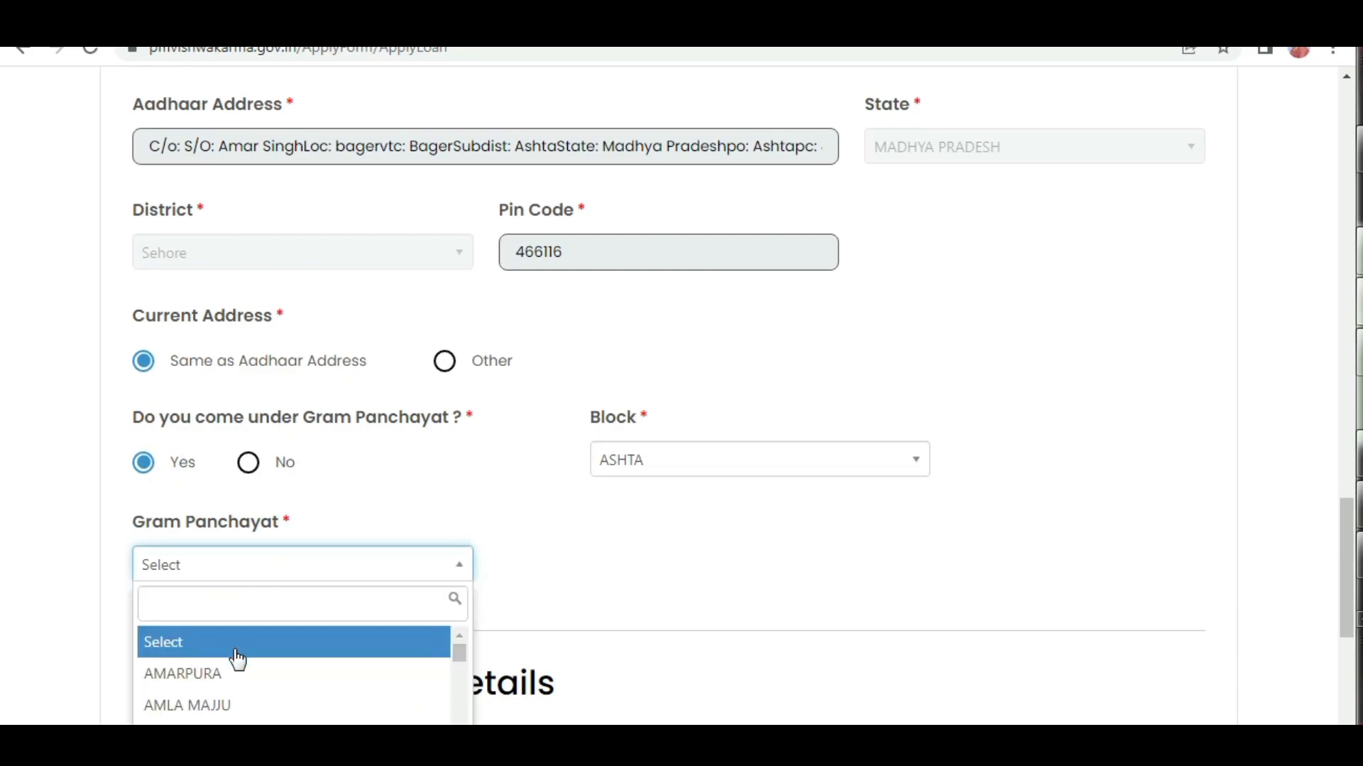
type("bager")
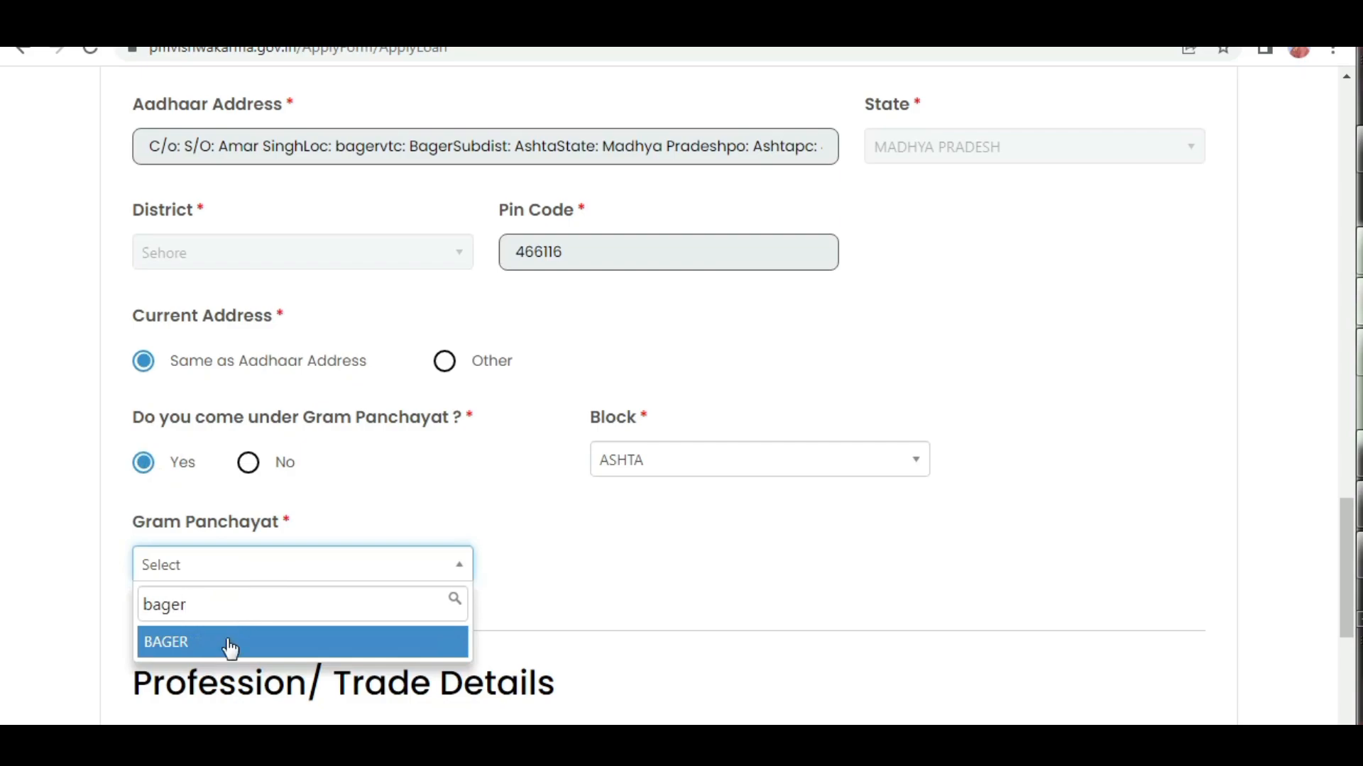
left_click(230, 648)
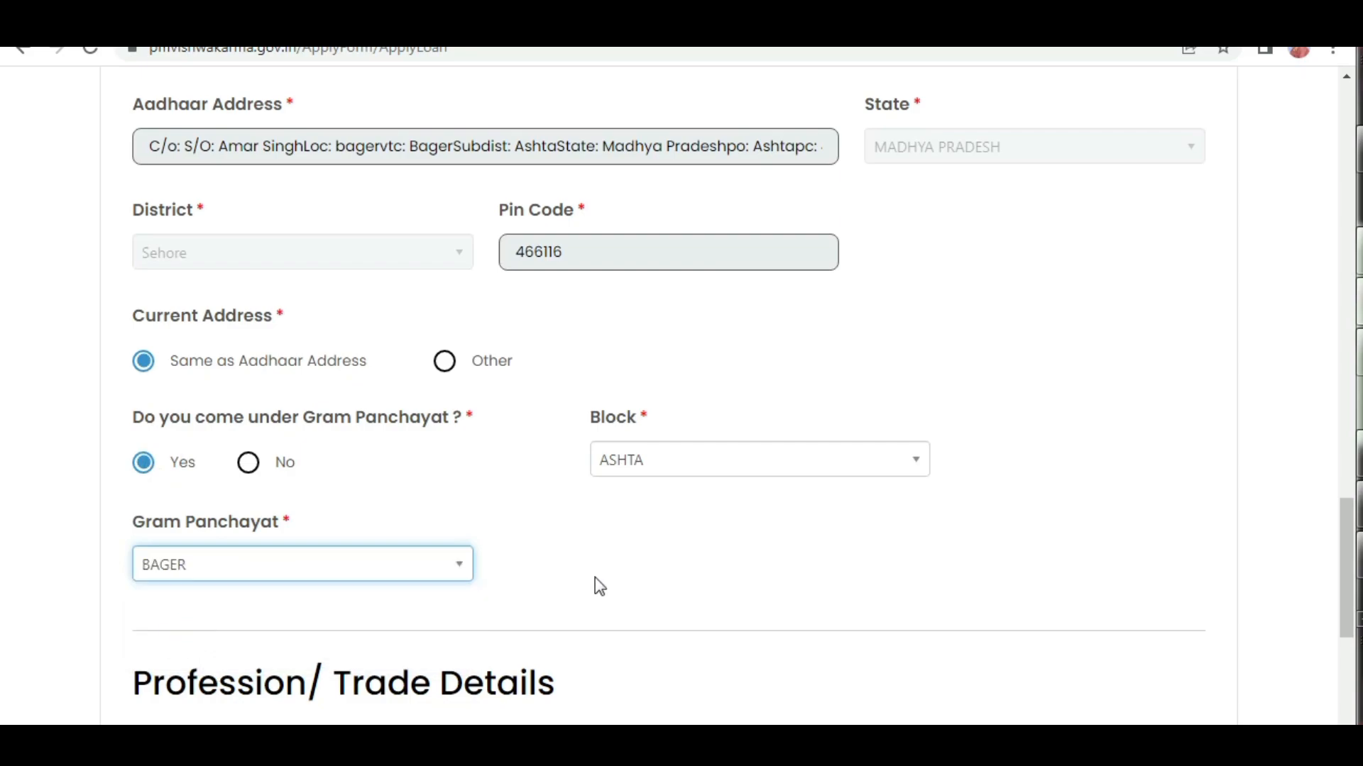
Set the profession/trade name to Masons (Mistri) in the Profession/Trade Details section.
scroll(597, 582, "down", 3)
scroll(671, 515, "down", 3)
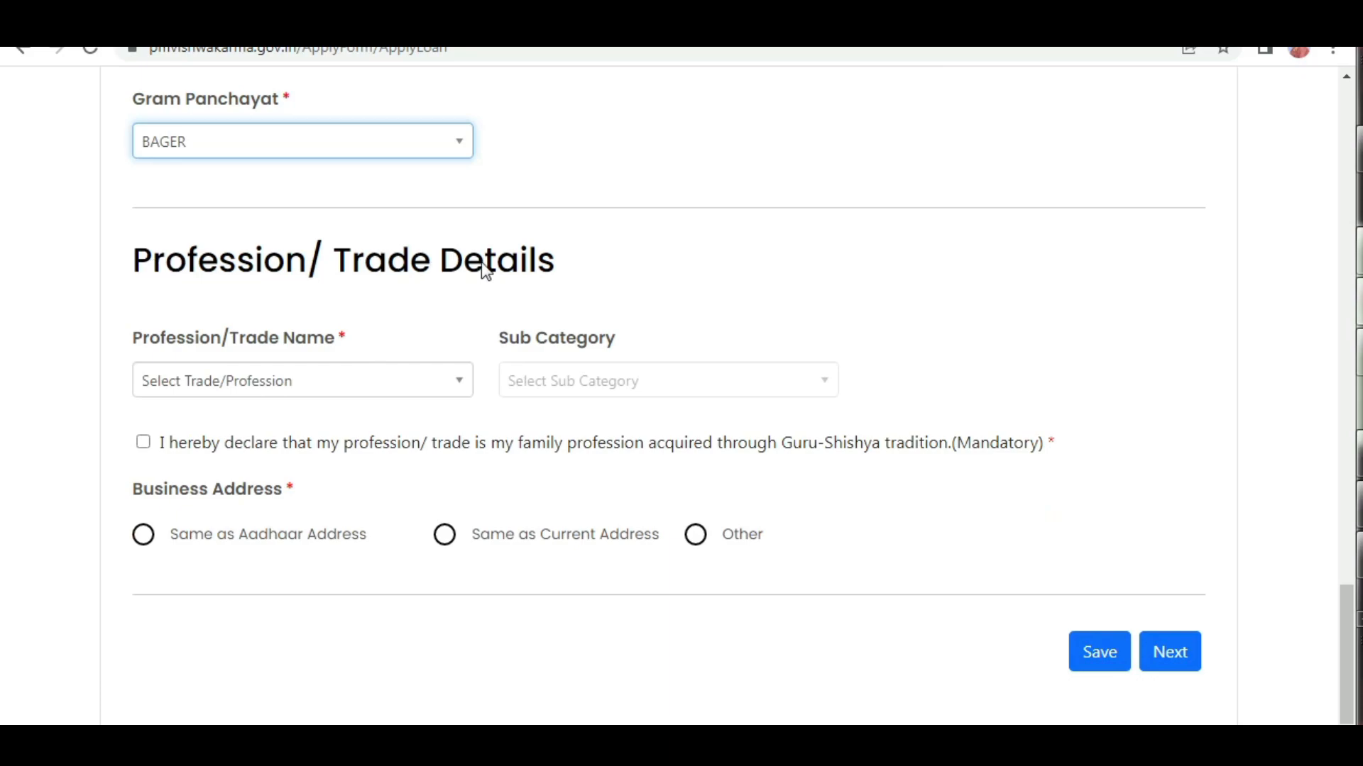
left_click(245, 377)
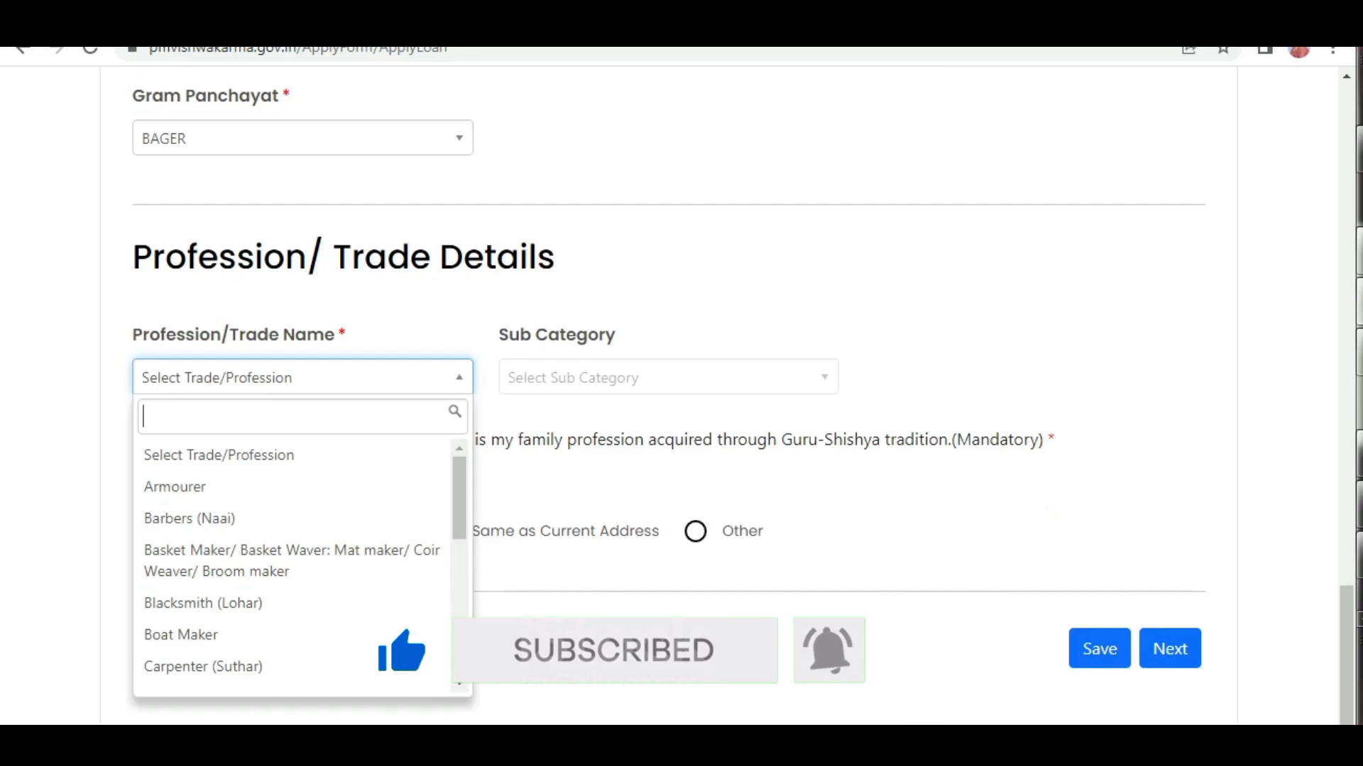
left_click(518, 632)
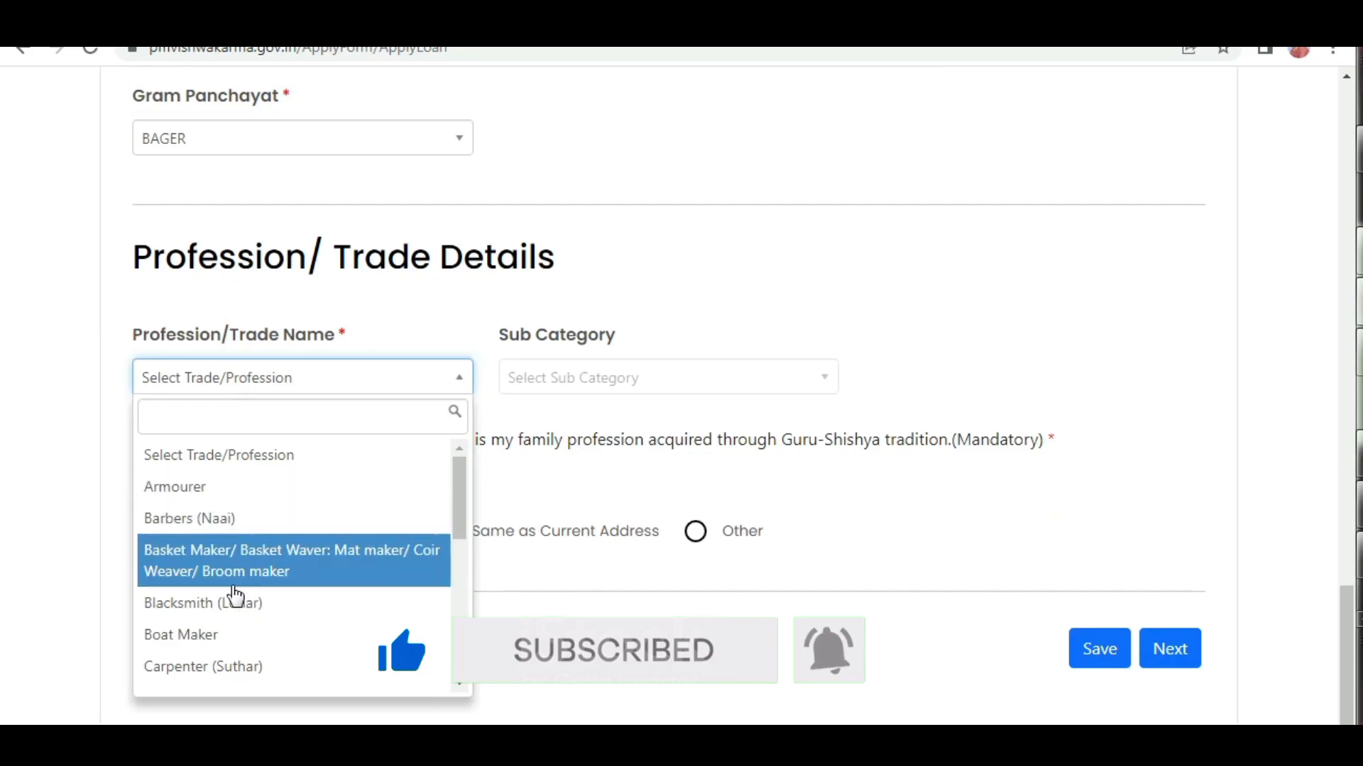
scroll(234, 600, "down", 3)
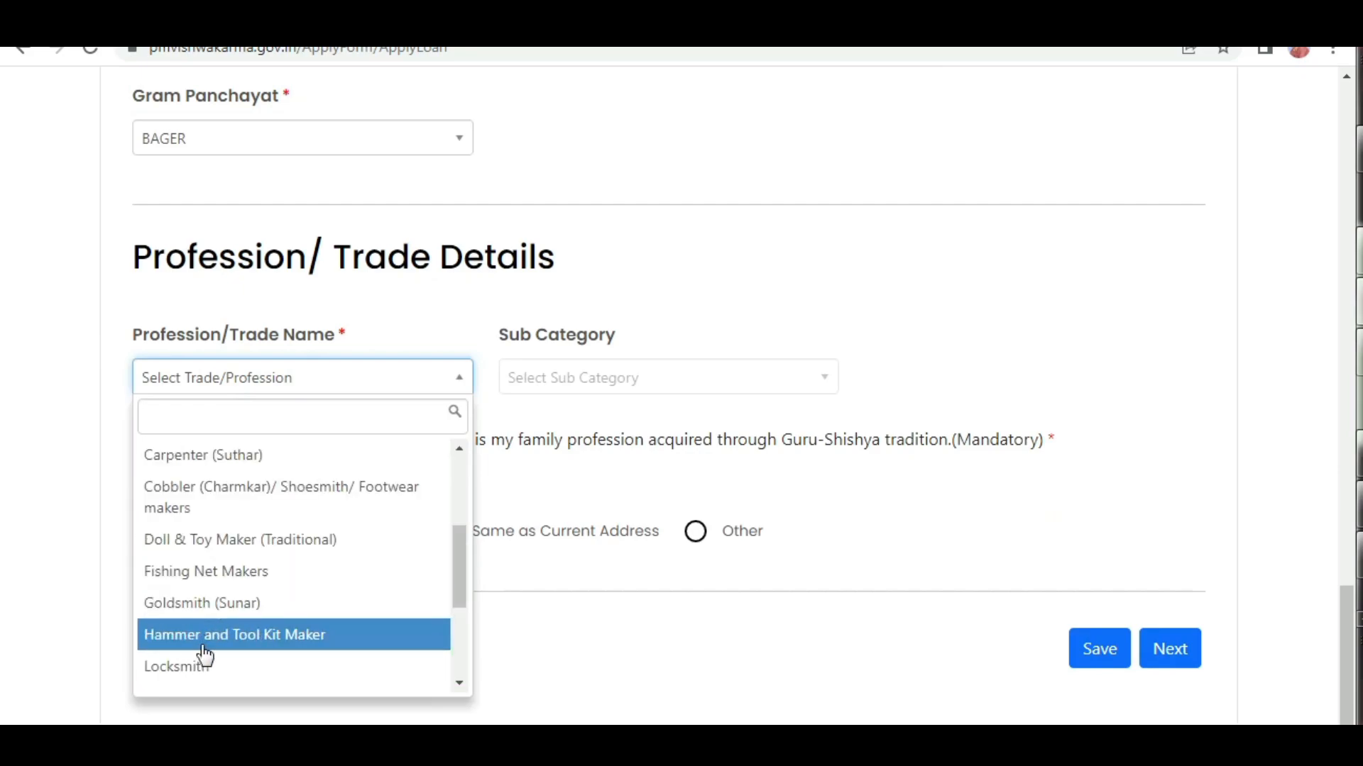
scroll(197, 669, "down", 3)
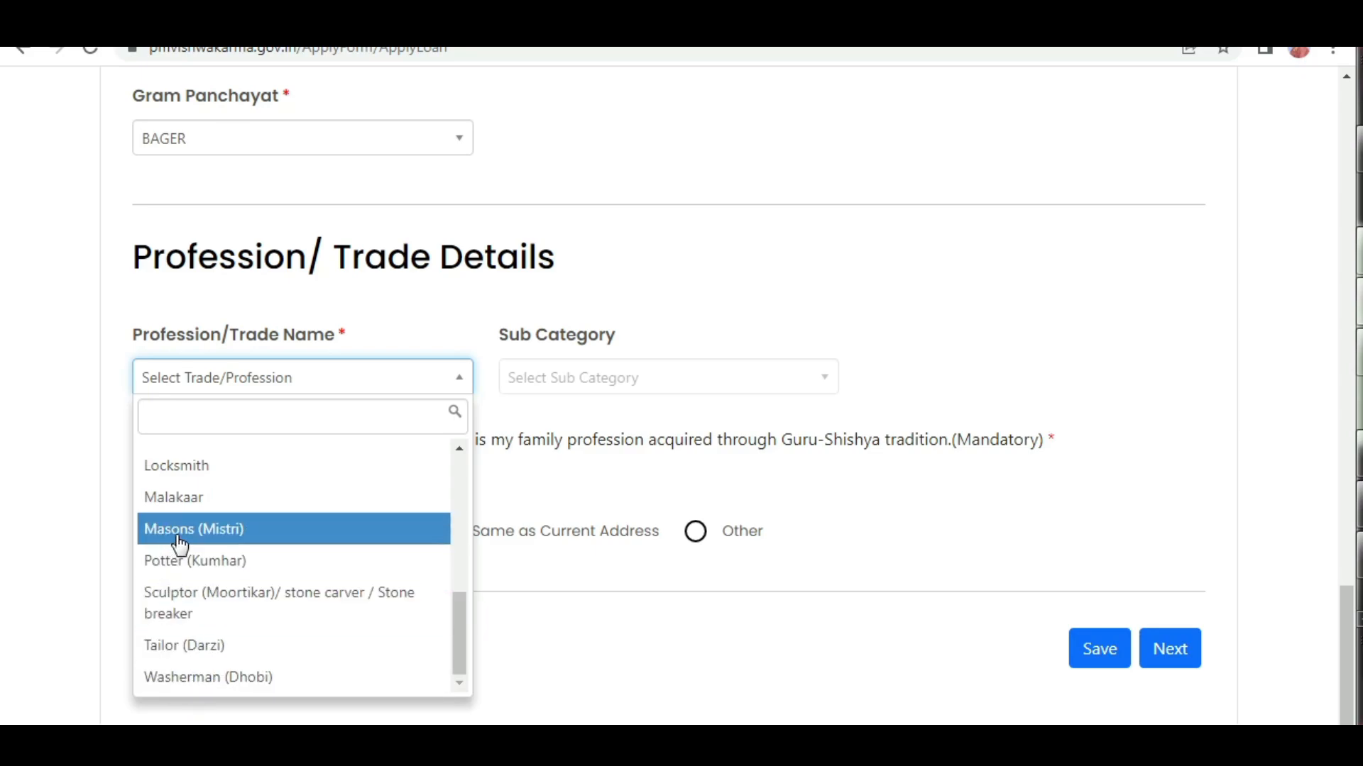
scroll(218, 500, "up", 5)
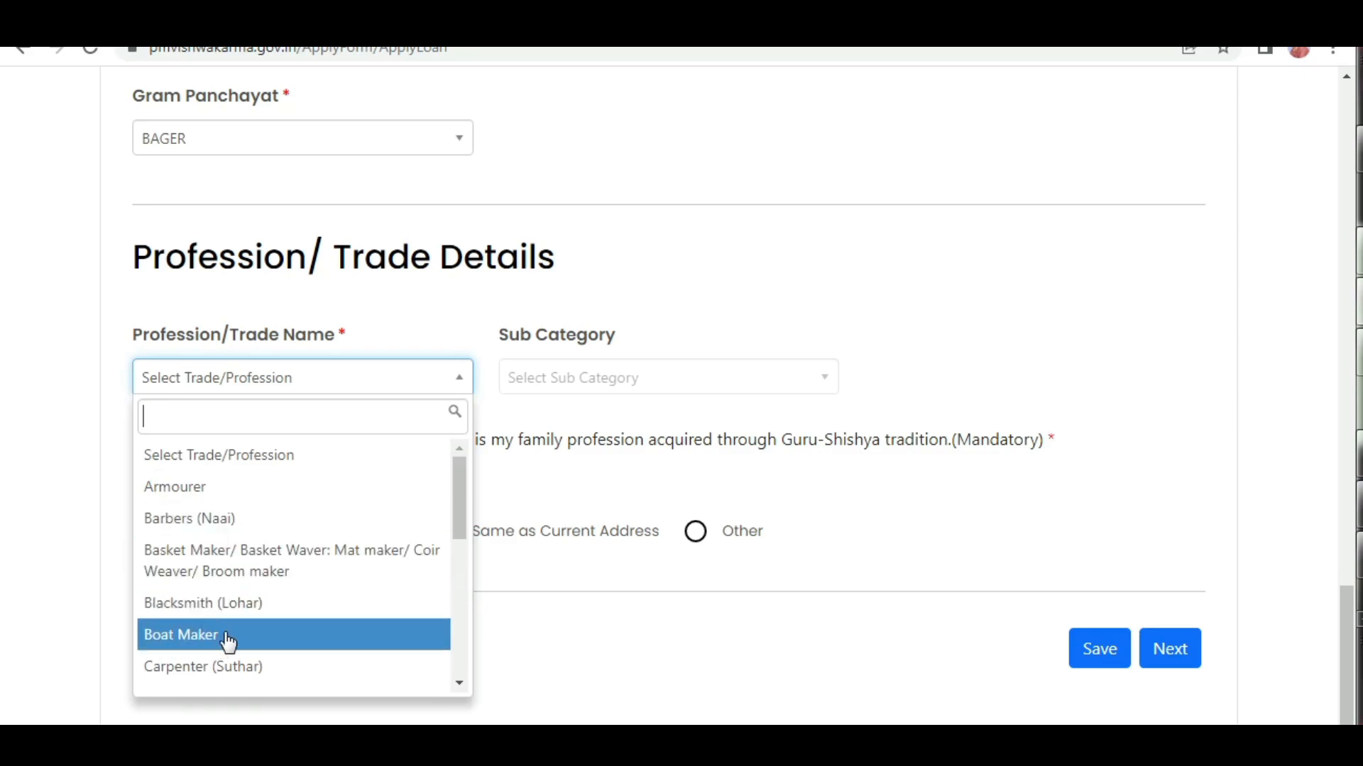
scroll(229, 642, "down", 3)
scroll(226, 643, "down", 3)
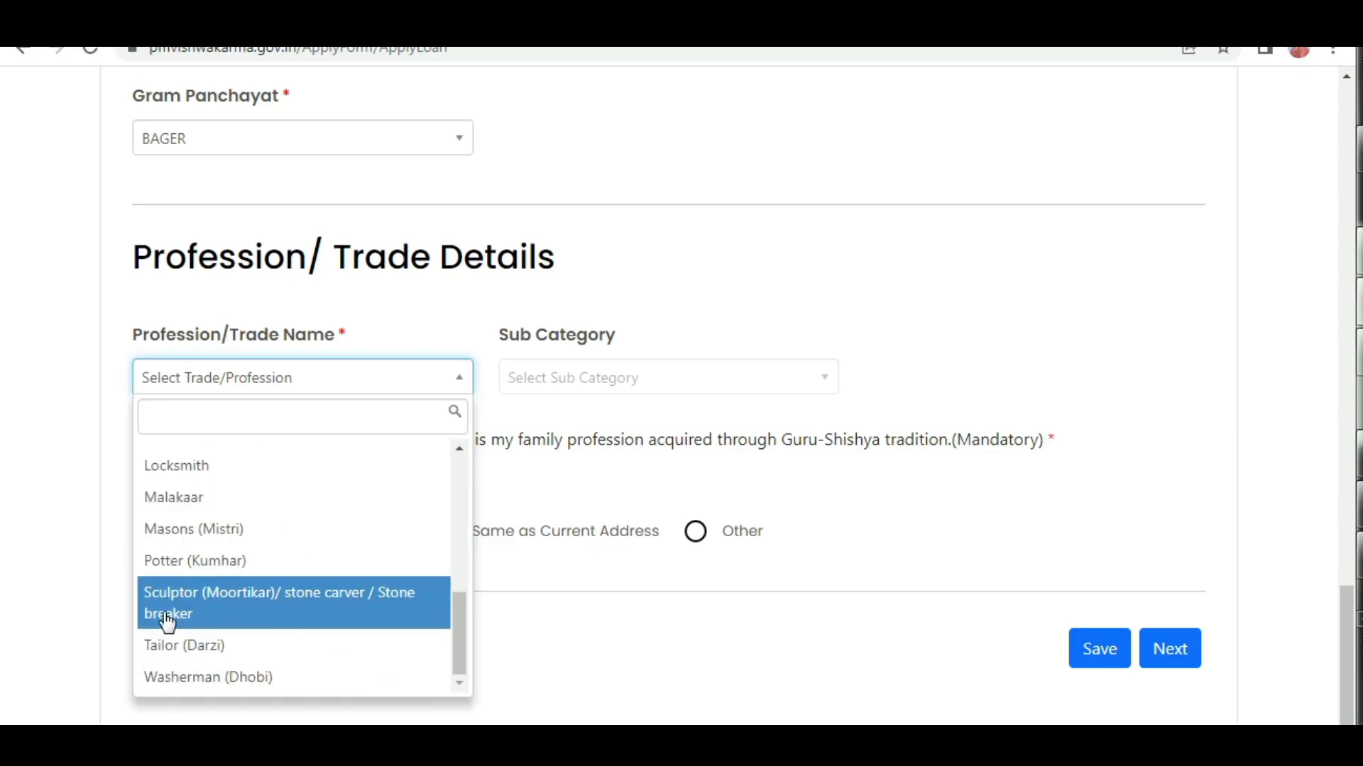
left_click(177, 533)
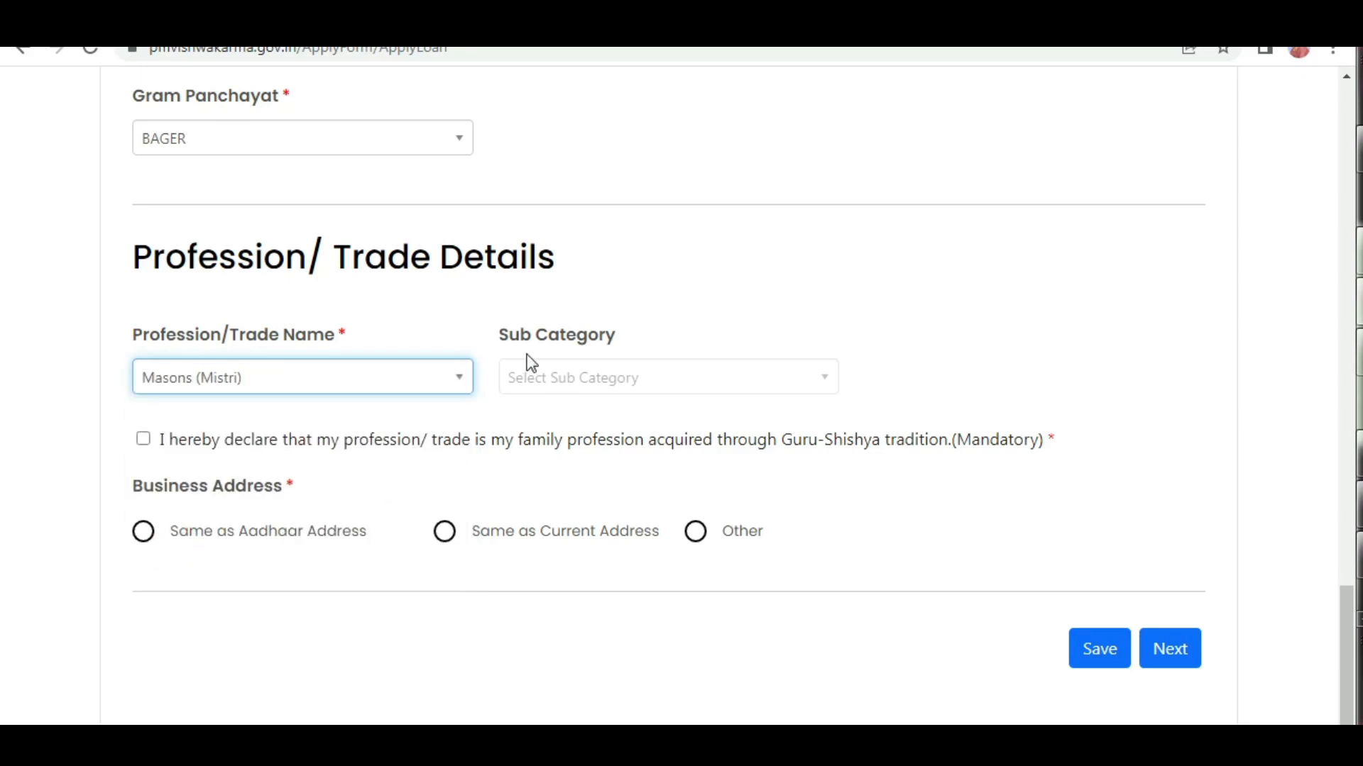
left_click(618, 385)
left_click(640, 383)
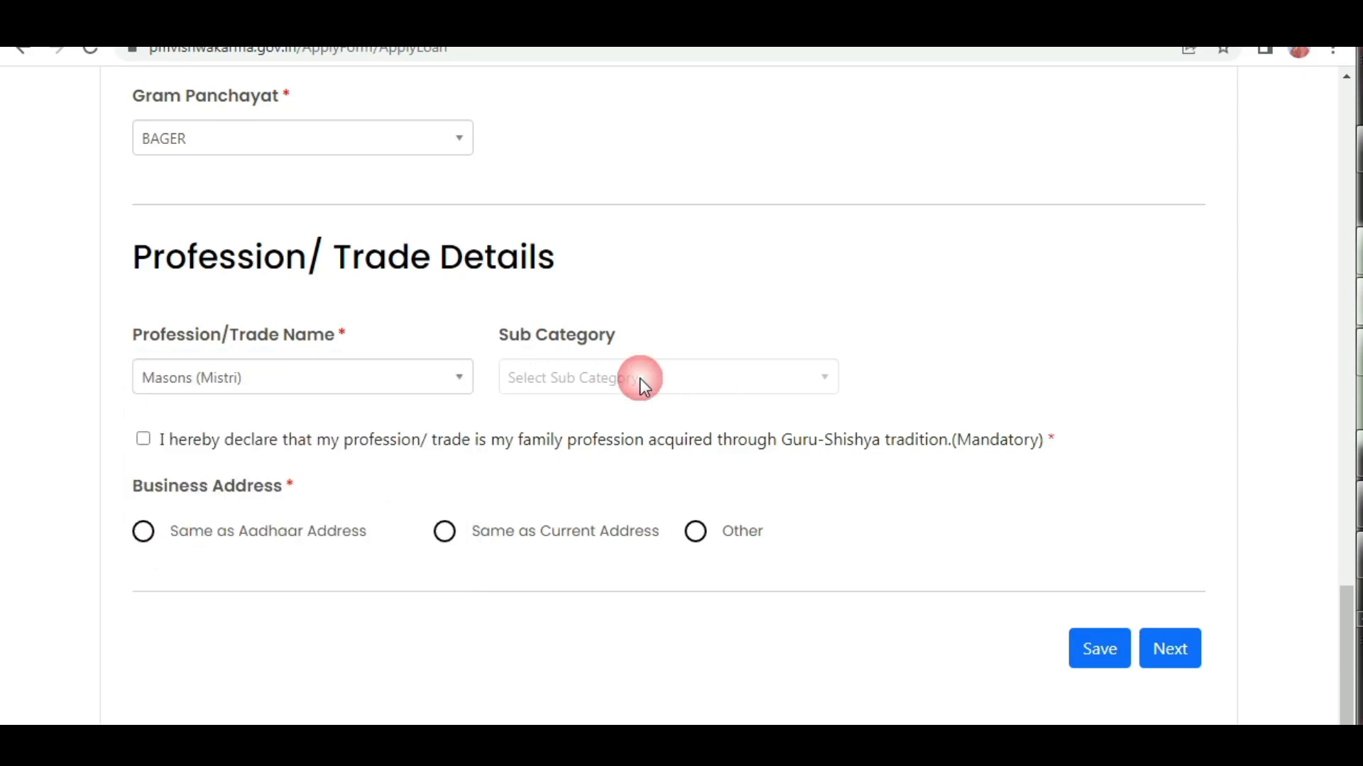
Accept the family profession declaration and set the business address to Same as Aadhaar Address.
left_click(144, 440)
left_click(146, 538)
left_click(448, 536)
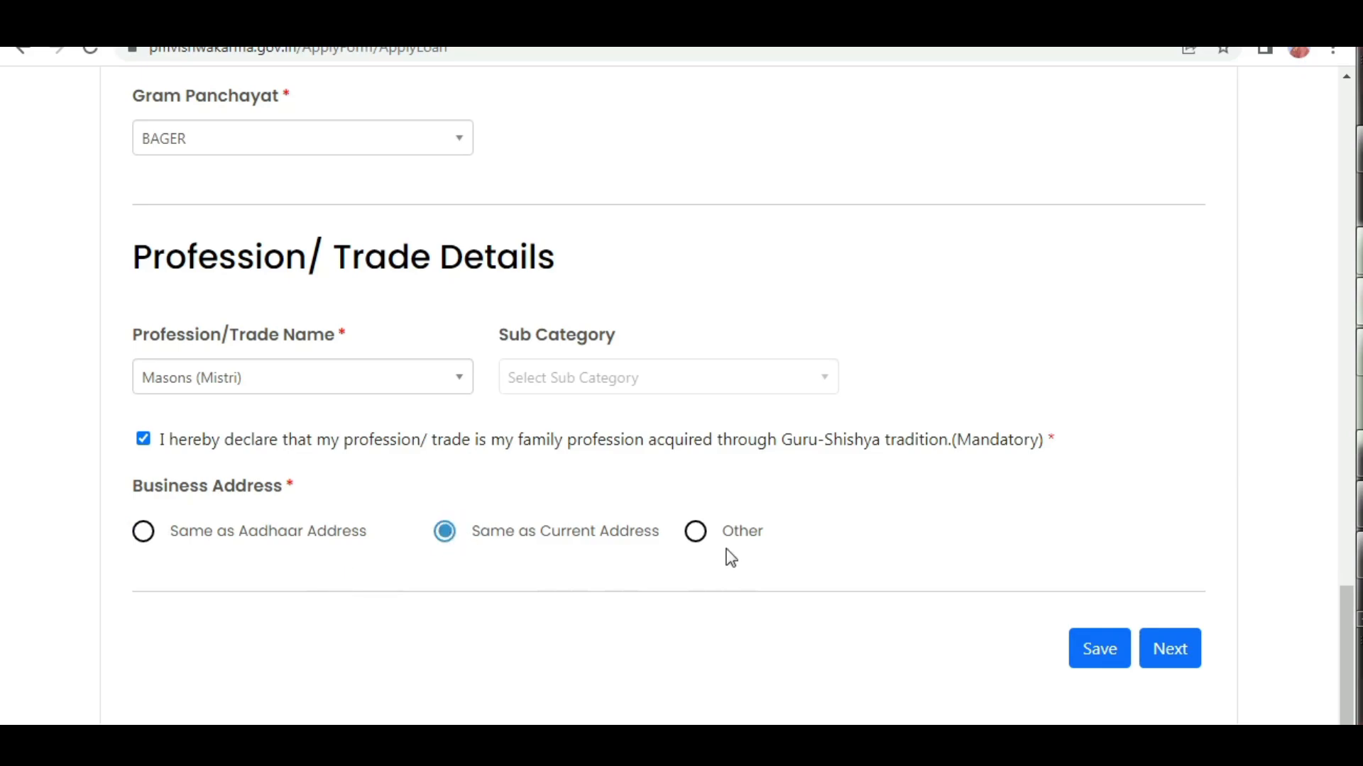
left_click(145, 534)
Save the personal information and proceed to the Credit Support Information section.
left_click(1079, 654)
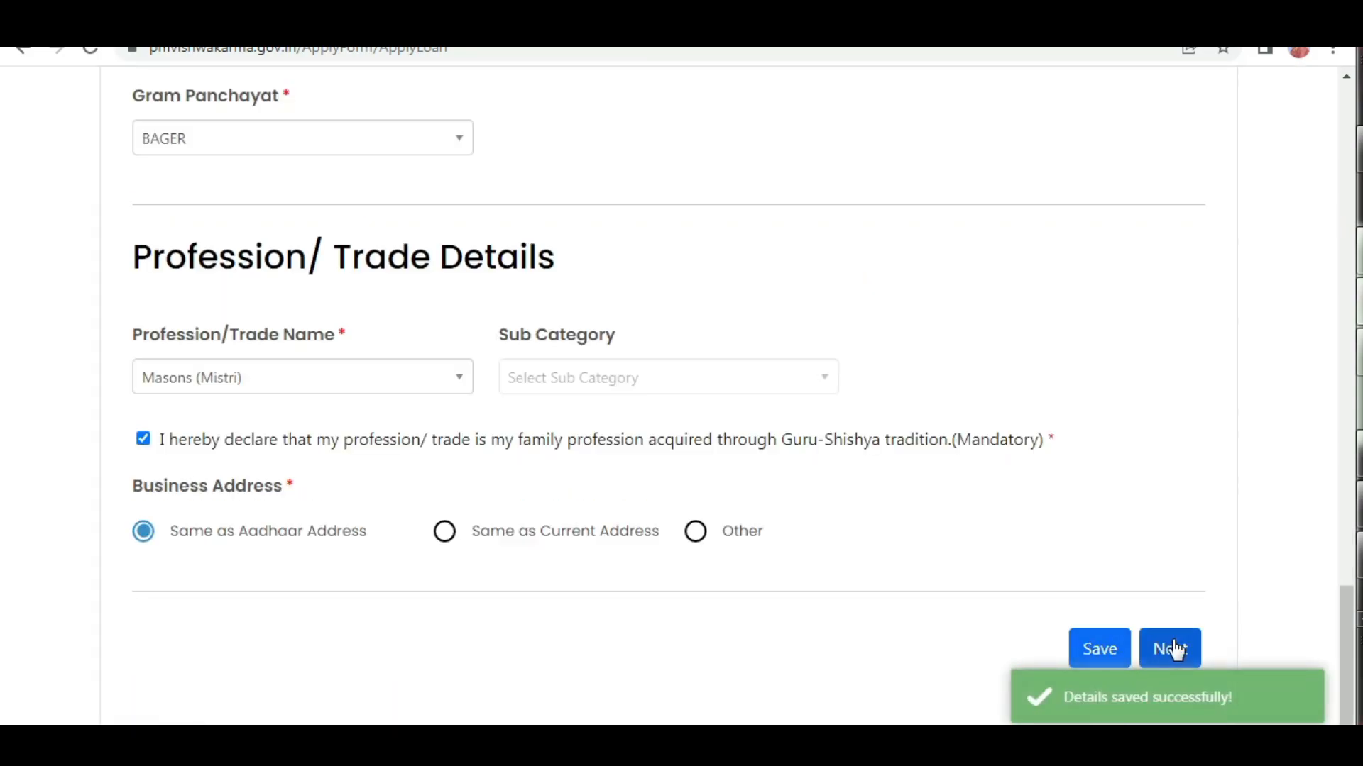
left_click(1172, 649)
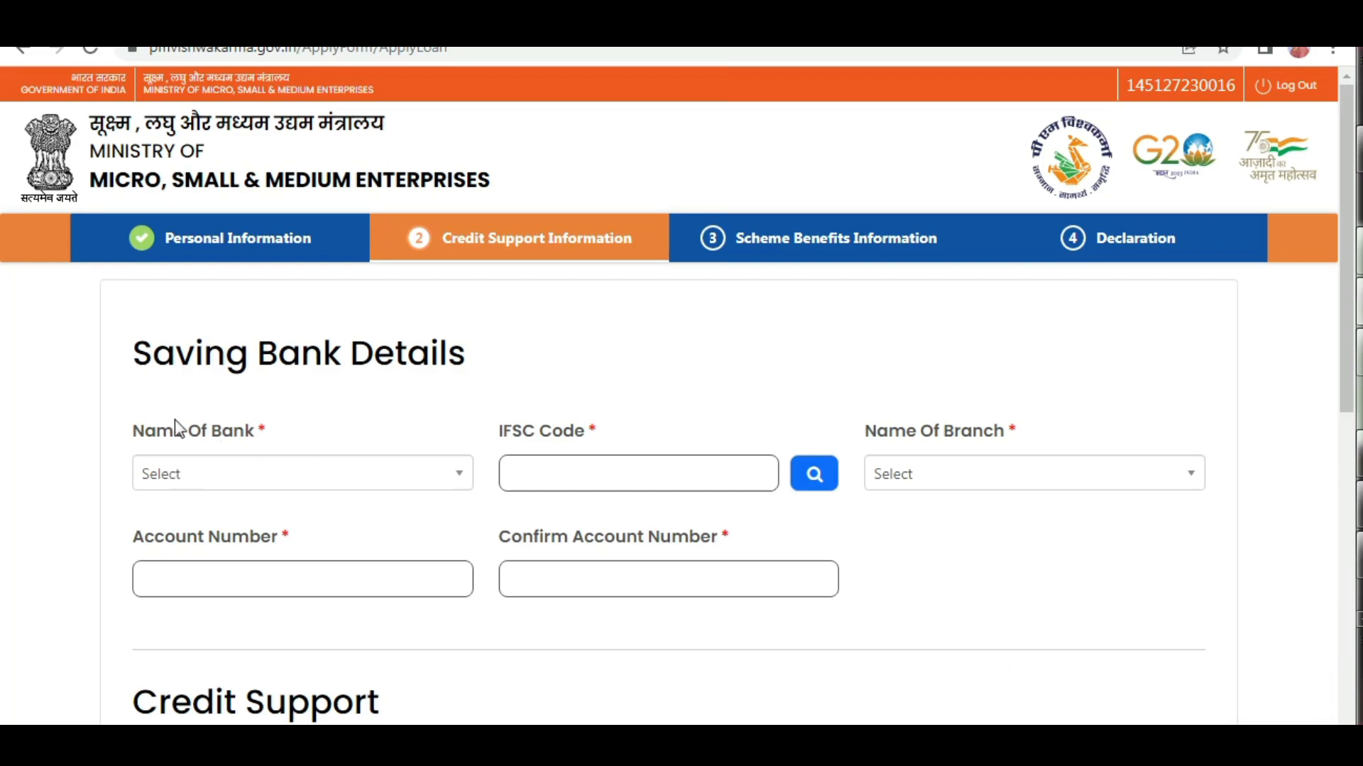
left_click(299, 476)
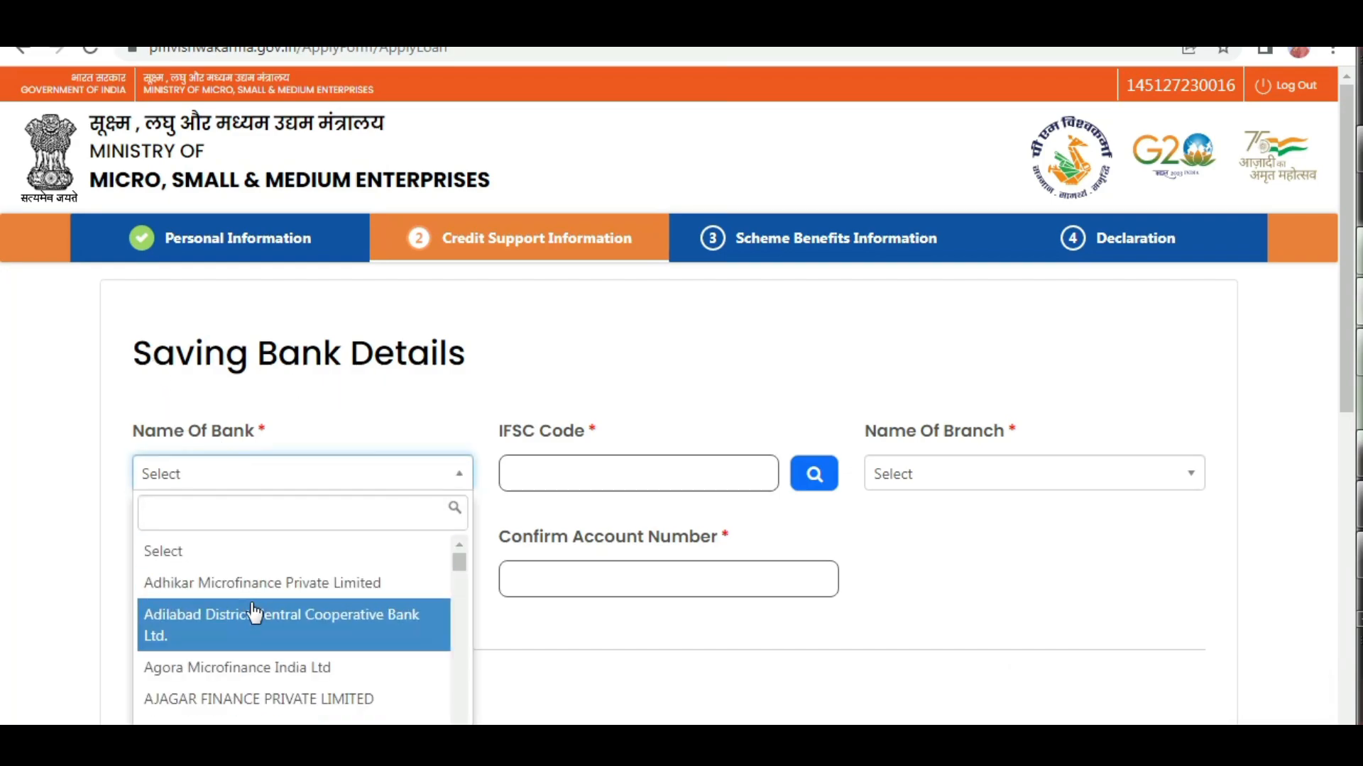
scroll(273, 610, "down", 3)
left_click(673, 383)
scroll(681, 390, "down", 1)
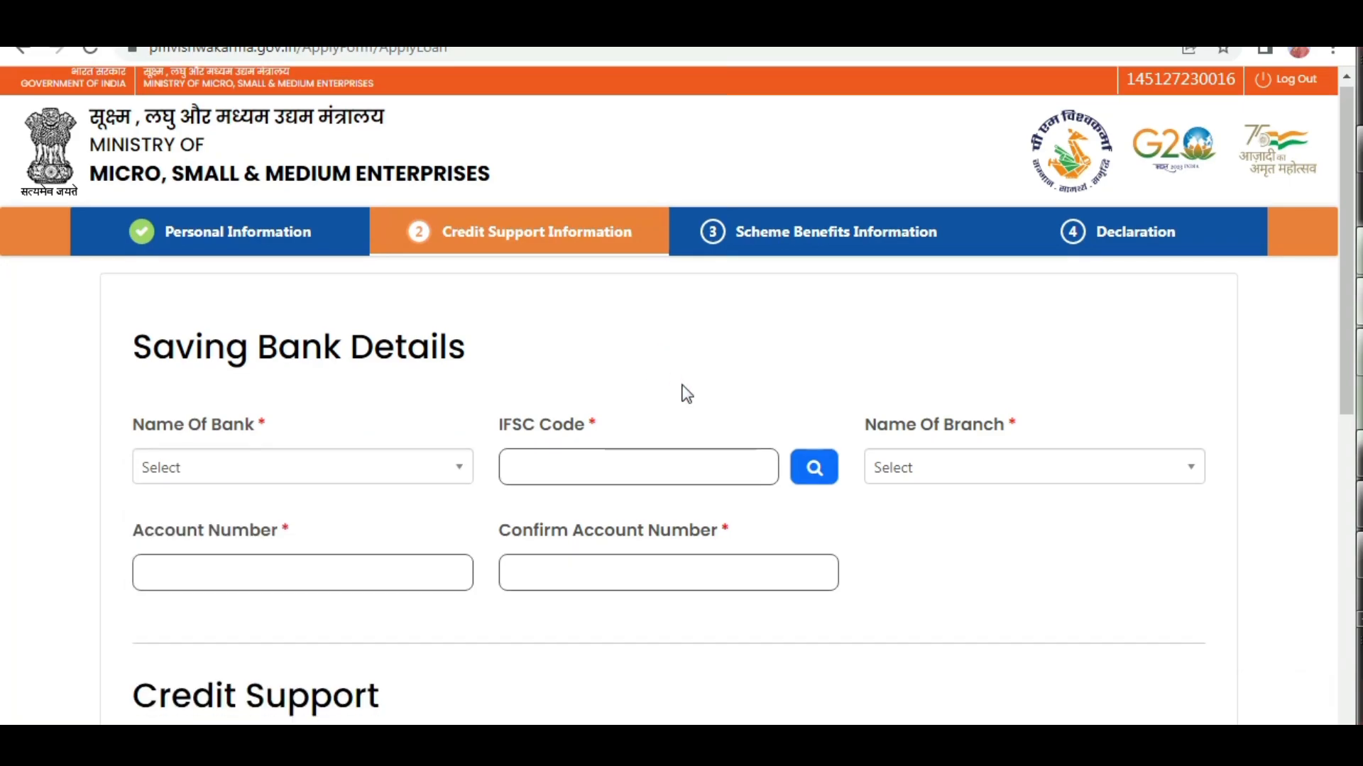
left_click(233, 369)
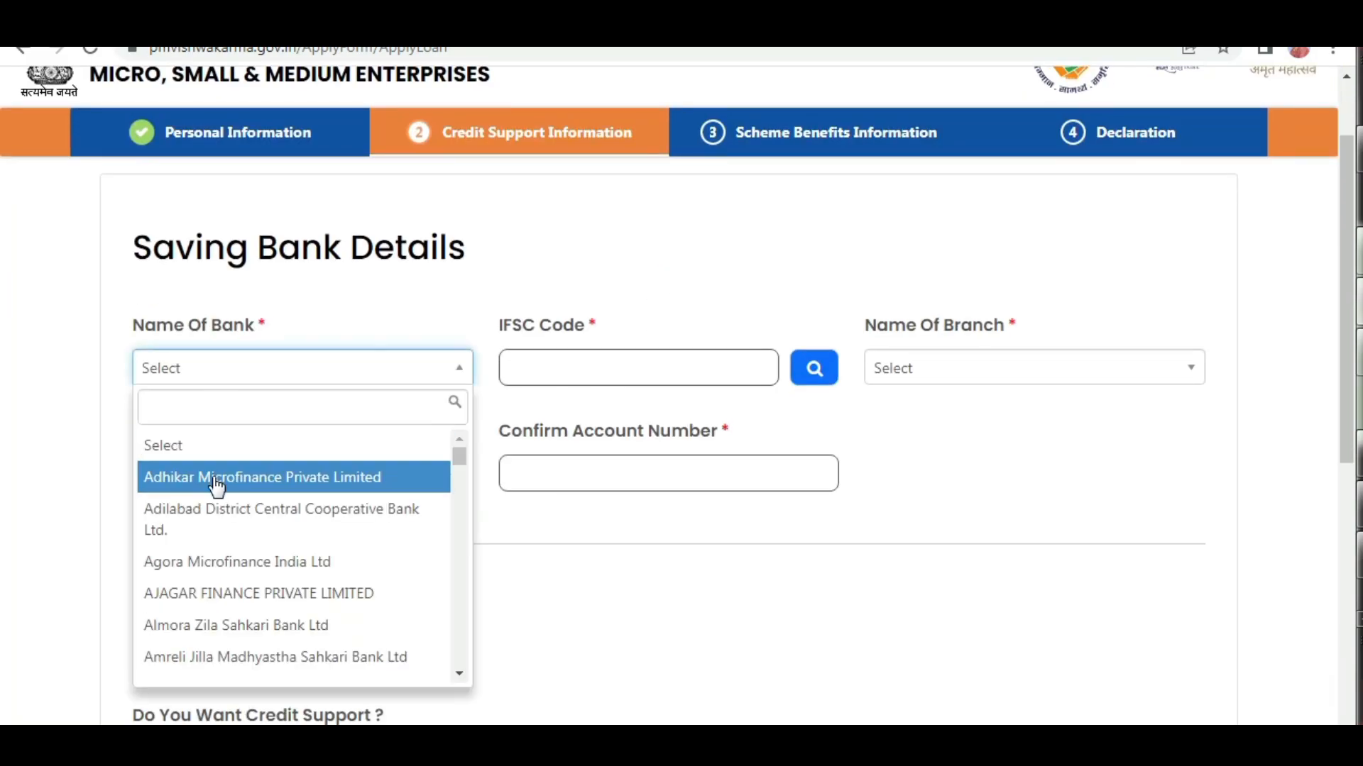
key("Escape")
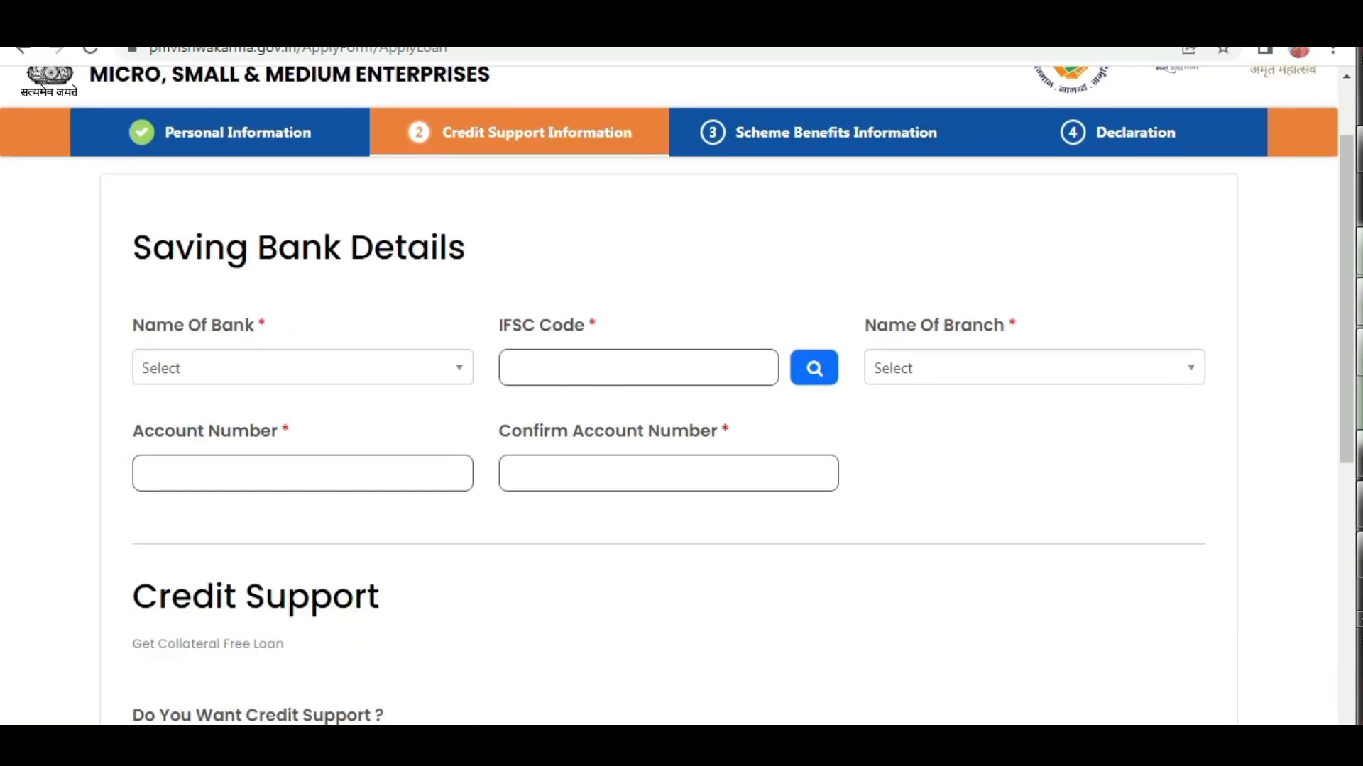
Choose Indian Bank as the bank in the Saving Bank Details section.
left_click(257, 370)
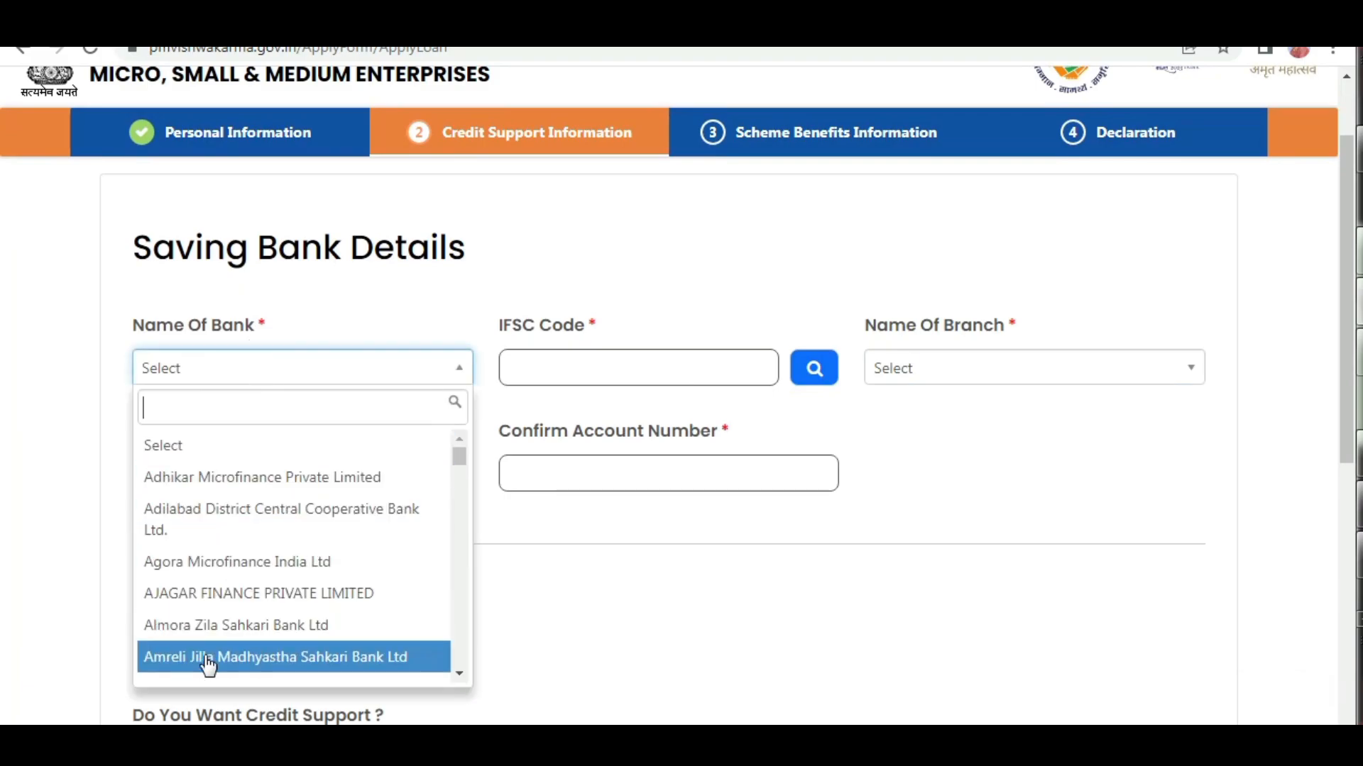
scroll(168, 660, "down", 1)
left_click(576, 360)
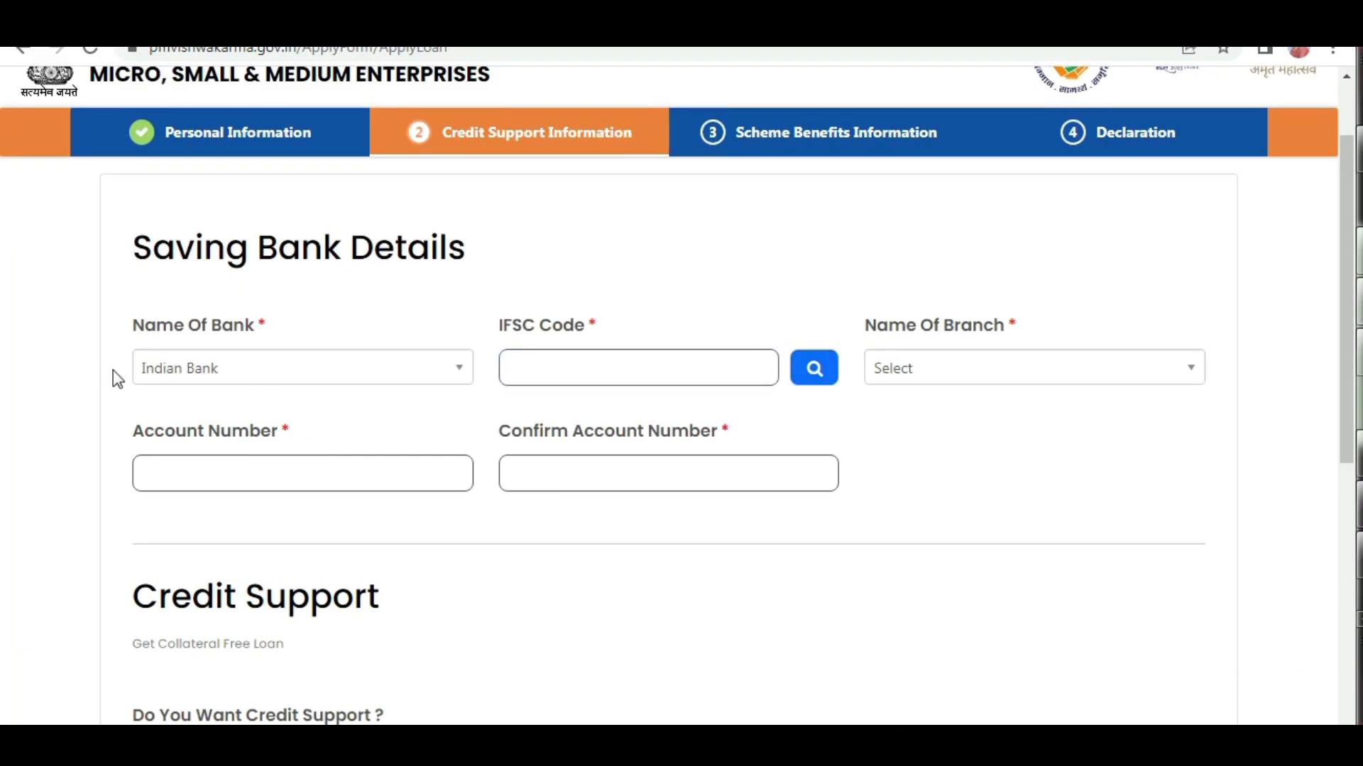
left_click(183, 376)
left_click(188, 381)
Look up the IFSC code idib000b071 and choose IDIB000B071 ASHTHA as the branch.
left_click(575, 367)
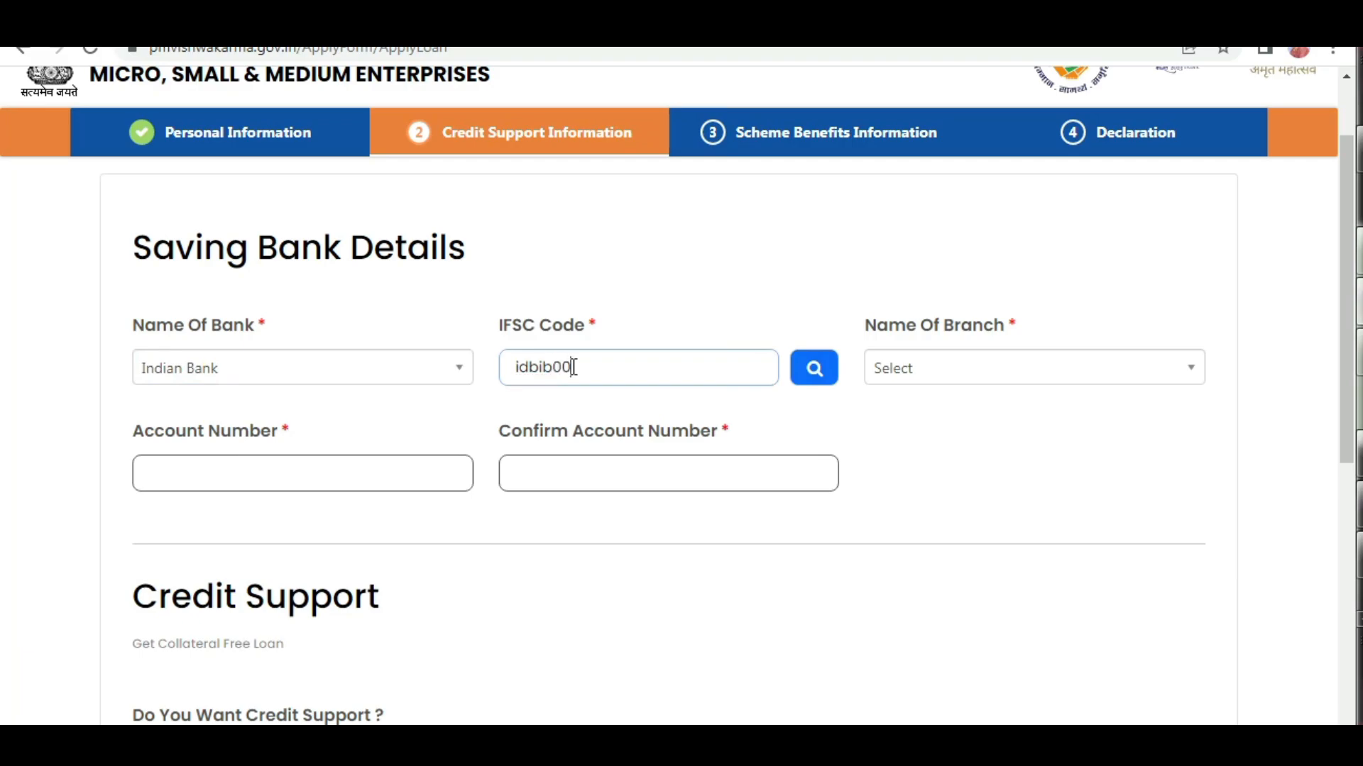
type("b071")
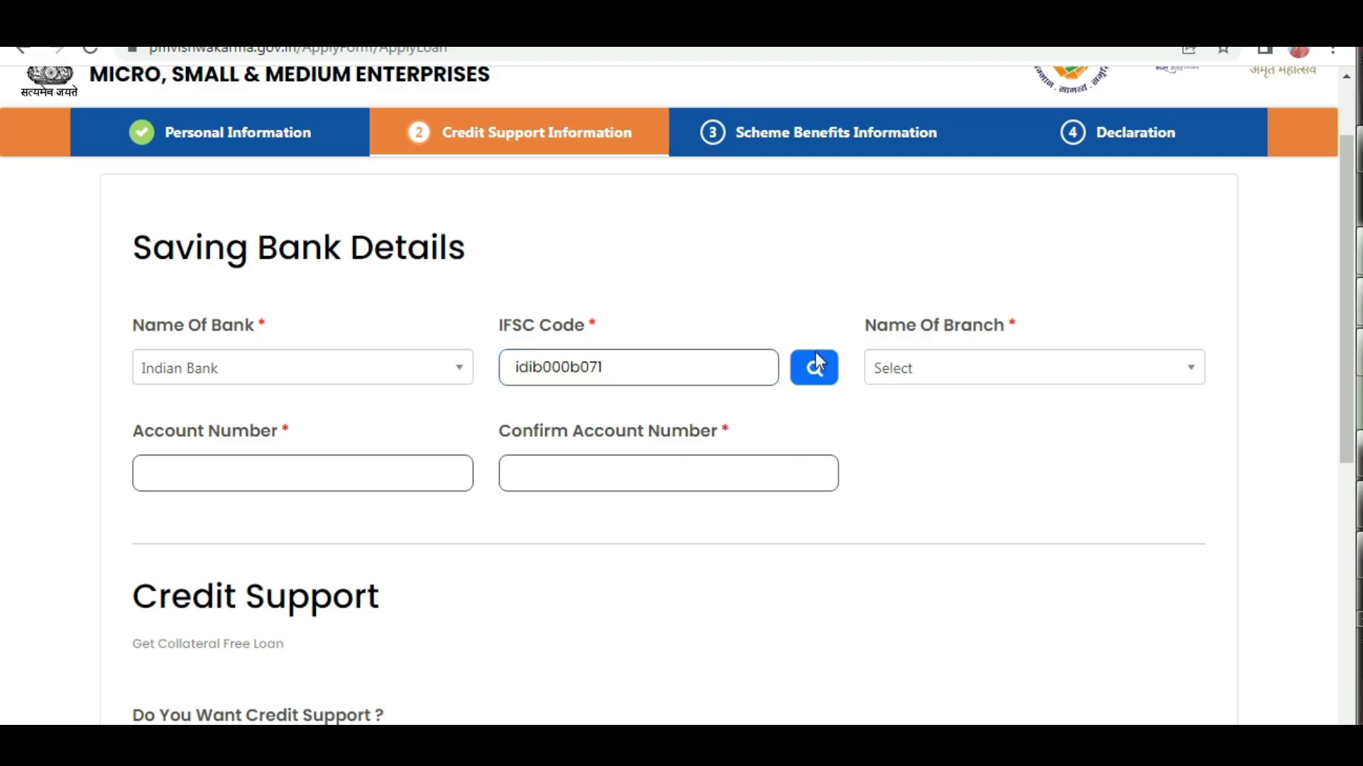
left_click(821, 371)
left_click(974, 368)
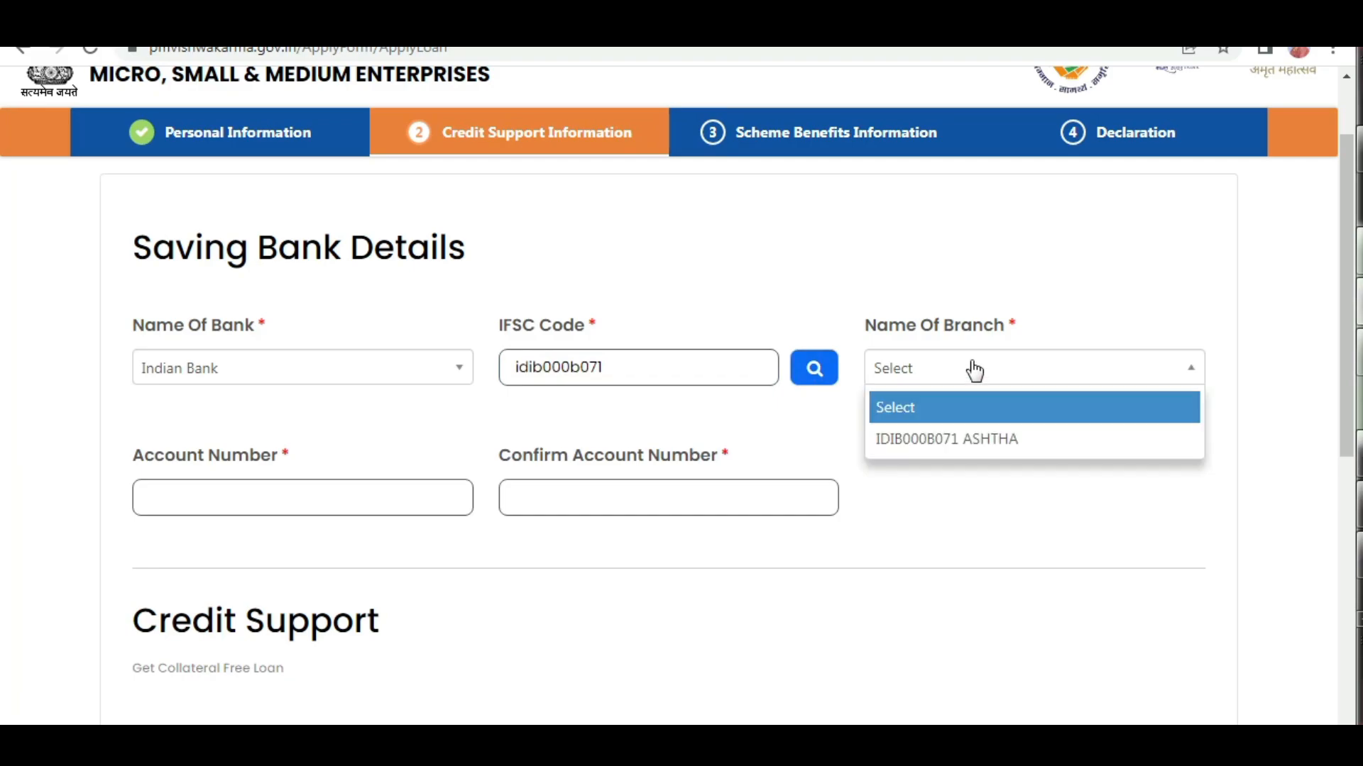
left_click(937, 441)
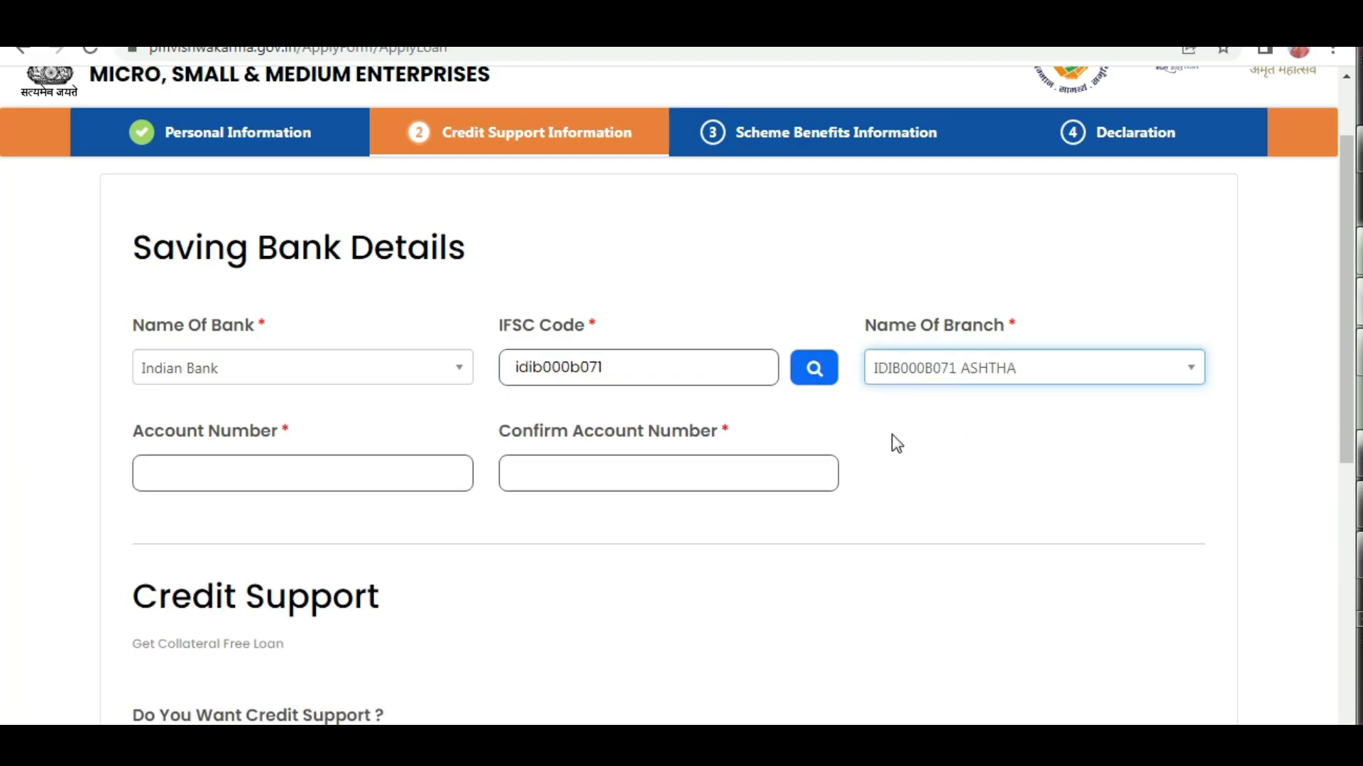
Enter the savings account number and repeat it in the confirmation field under Saving Bank Details.
left_click(165, 430)
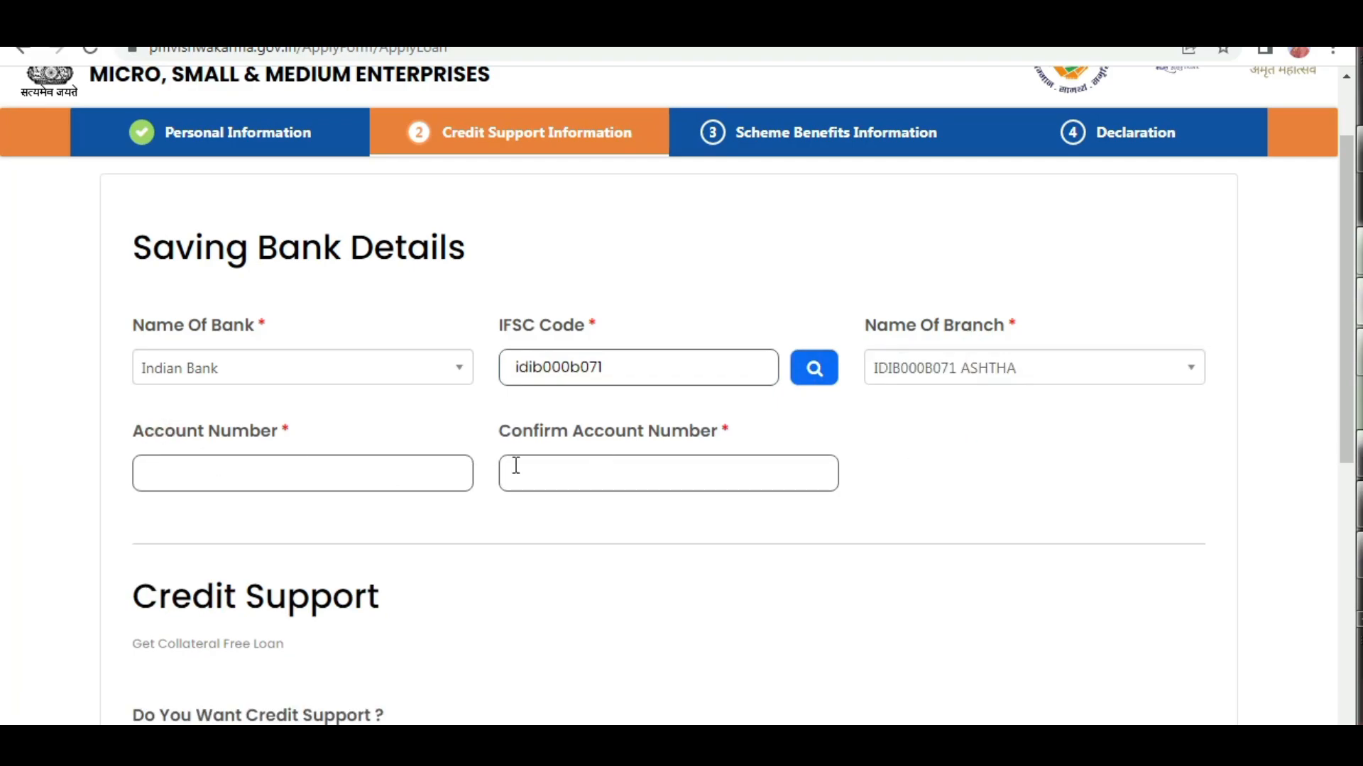
left_click(589, 477)
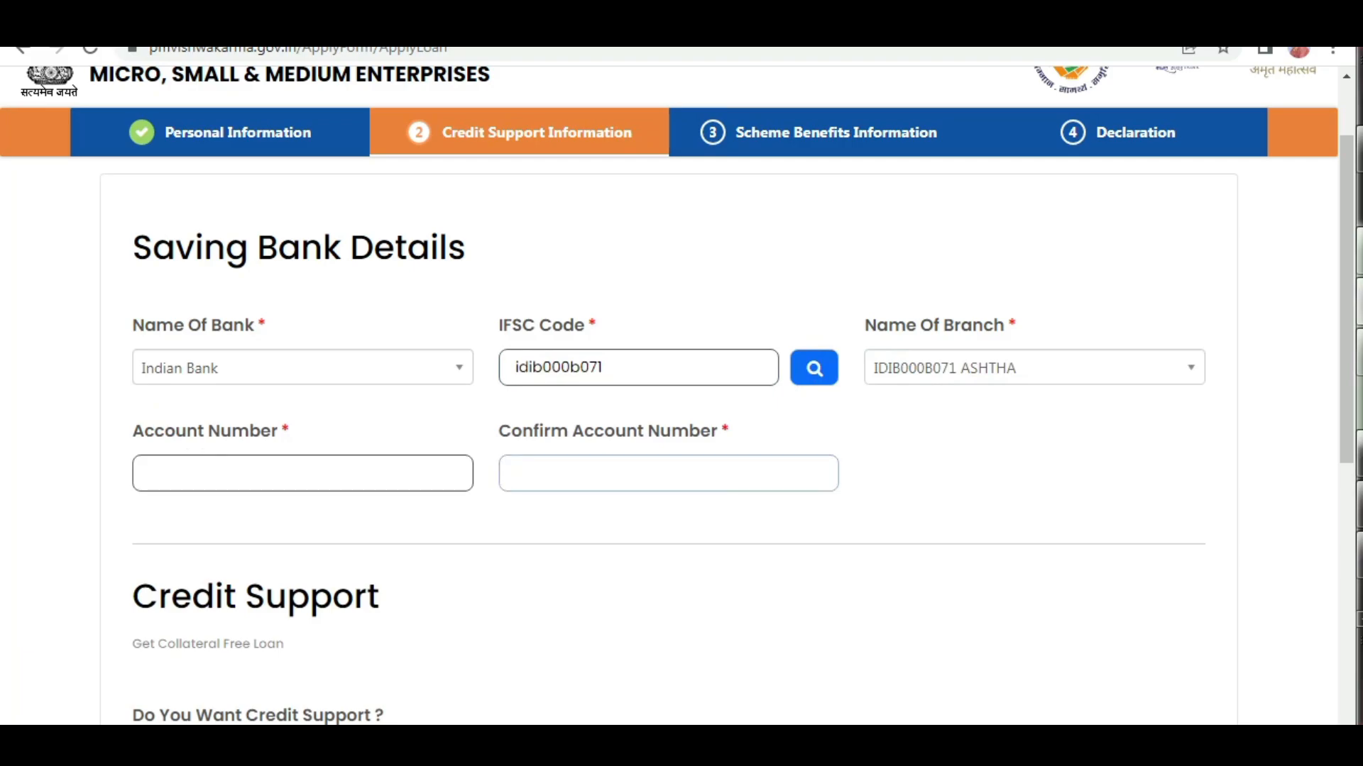
Keep credit support at May be Later, save the bank and credit details, and proceed to the Scheme Benefits Information section.
scroll(667, 397, "down", 5)
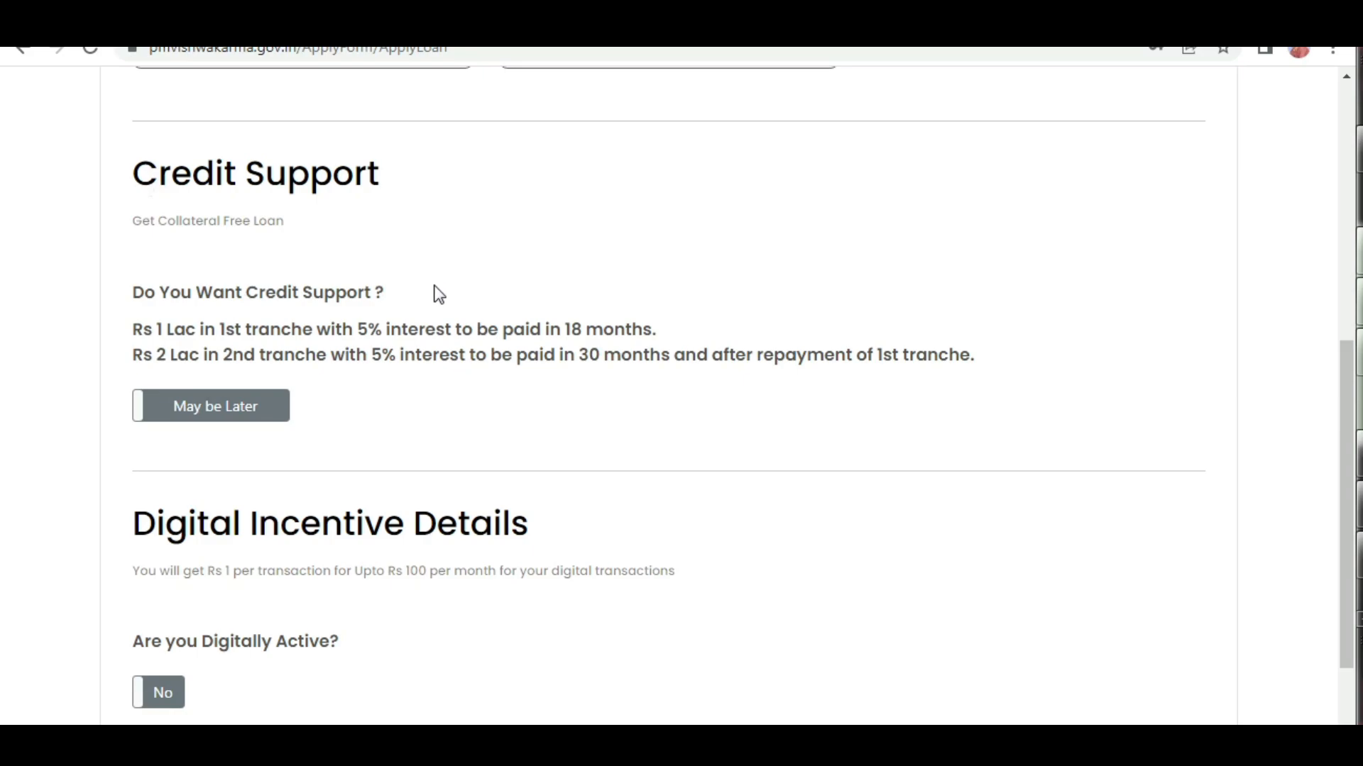
left_click(227, 405)
scroll(462, 419, "down", 2)
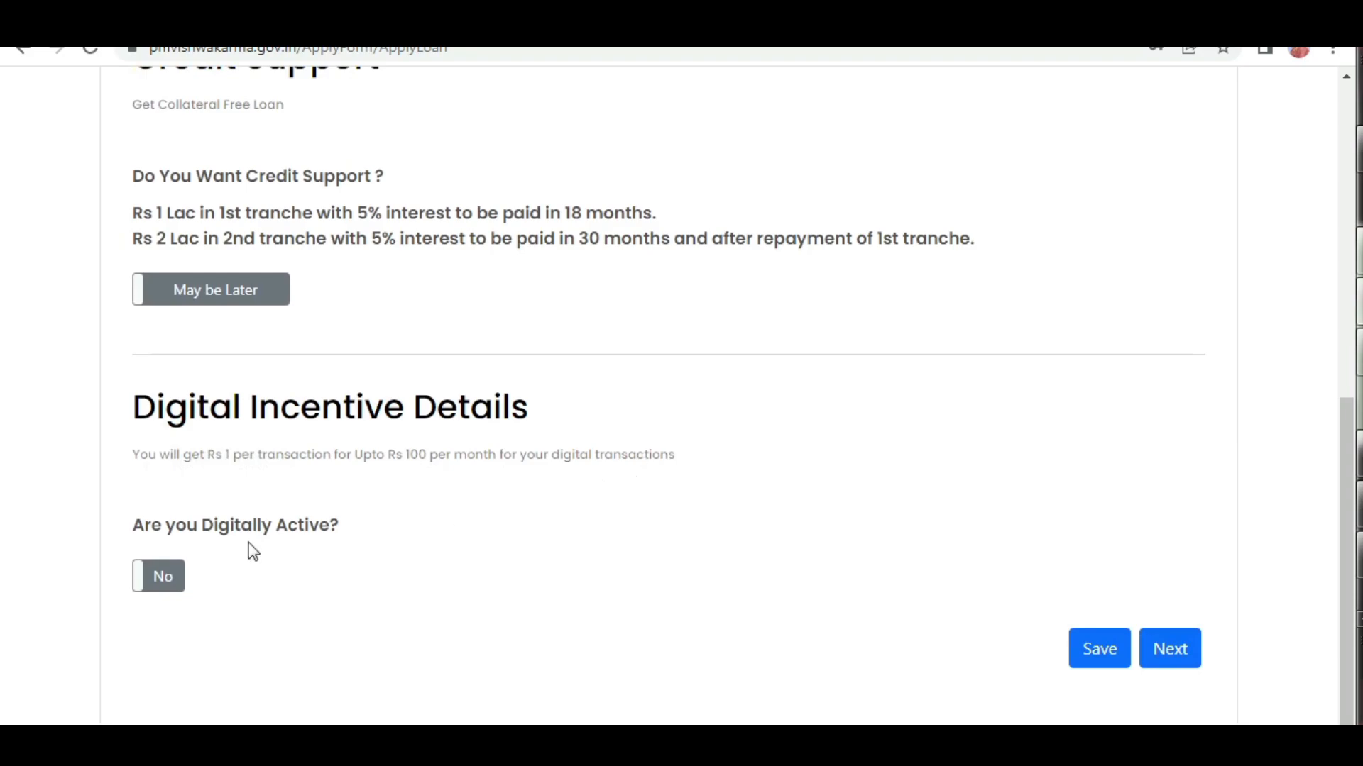
left_click(1106, 661)
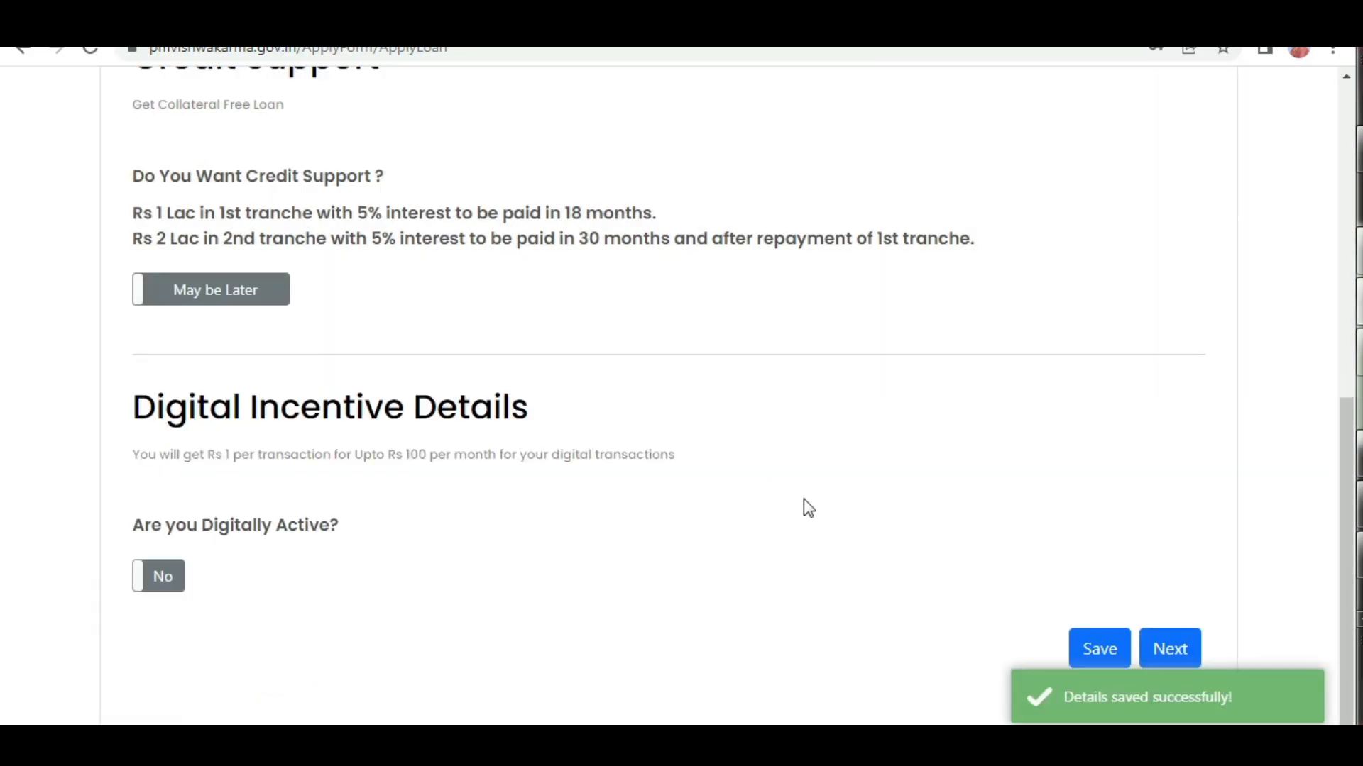
left_click(1174, 651)
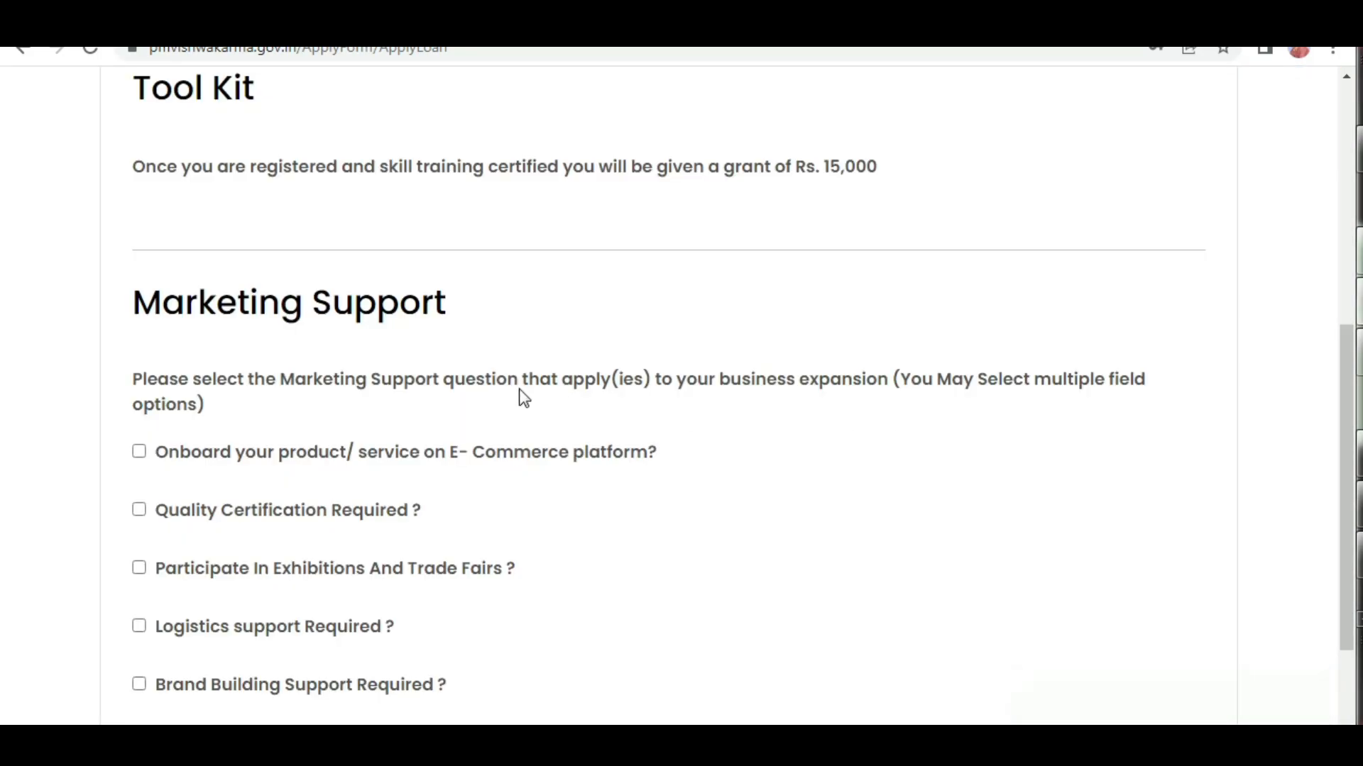
Review the Skill Training programs and the Tool Kit grant in the Scheme Benefits Information section.
scroll(523, 398, "up", 7)
scroll(585, 414, "down", 3)
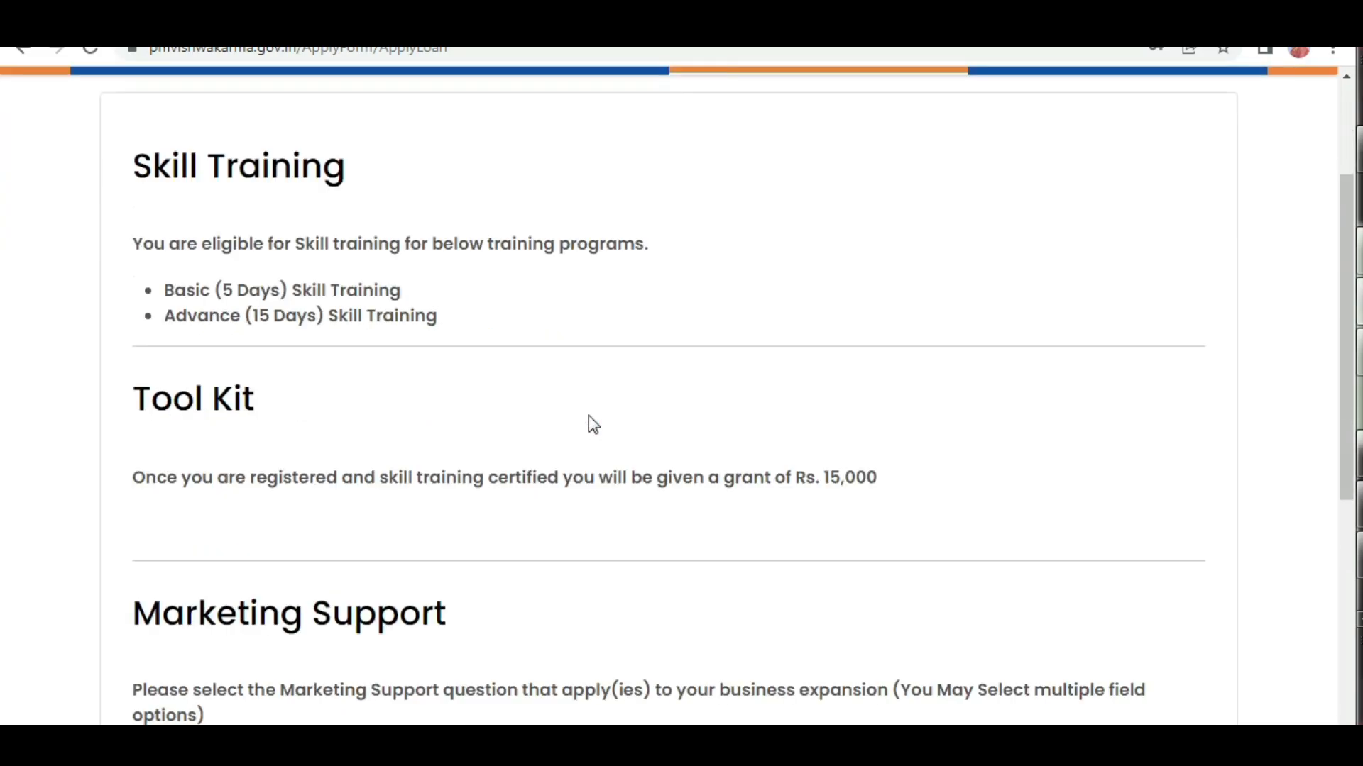
scroll(589, 419, "down", 2)
scroll(502, 398, "up", 3)
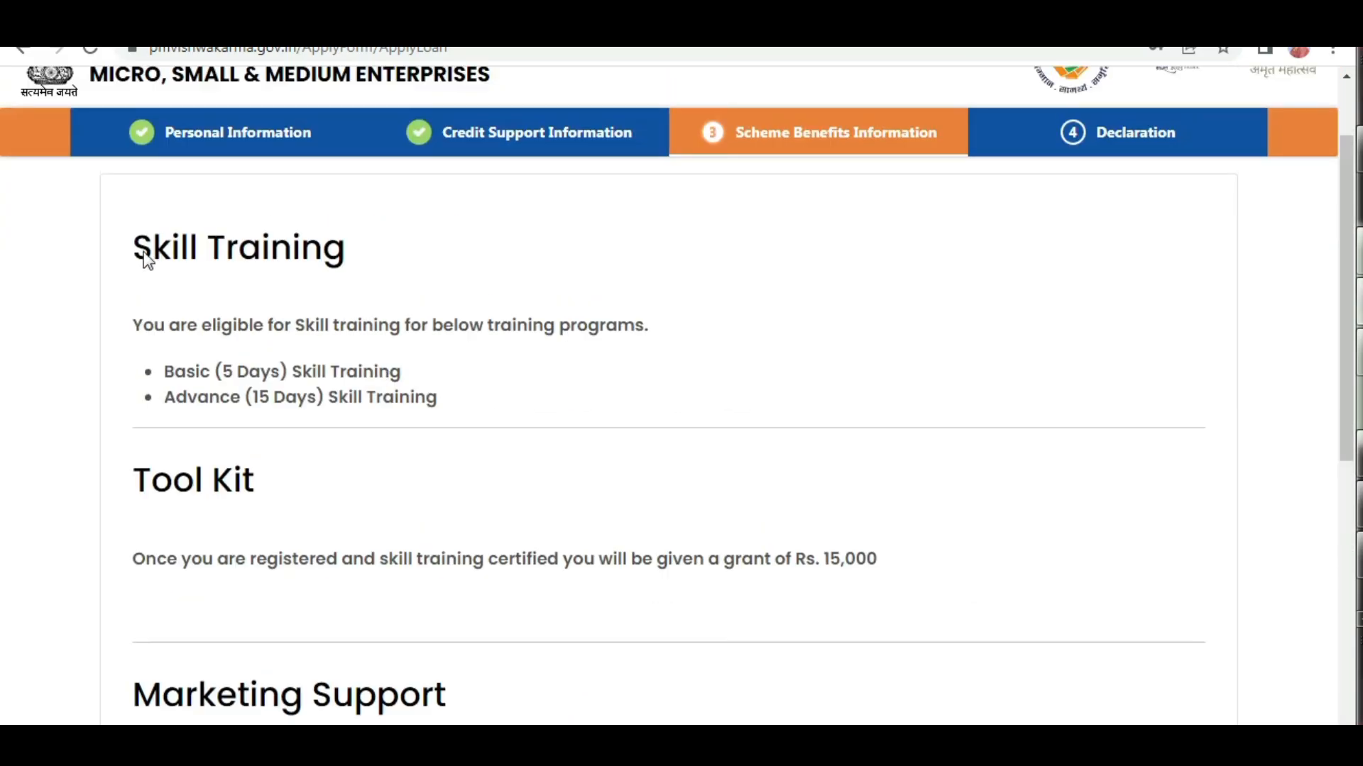
left_click(292, 265)
scroll(392, 394, "down", 3)
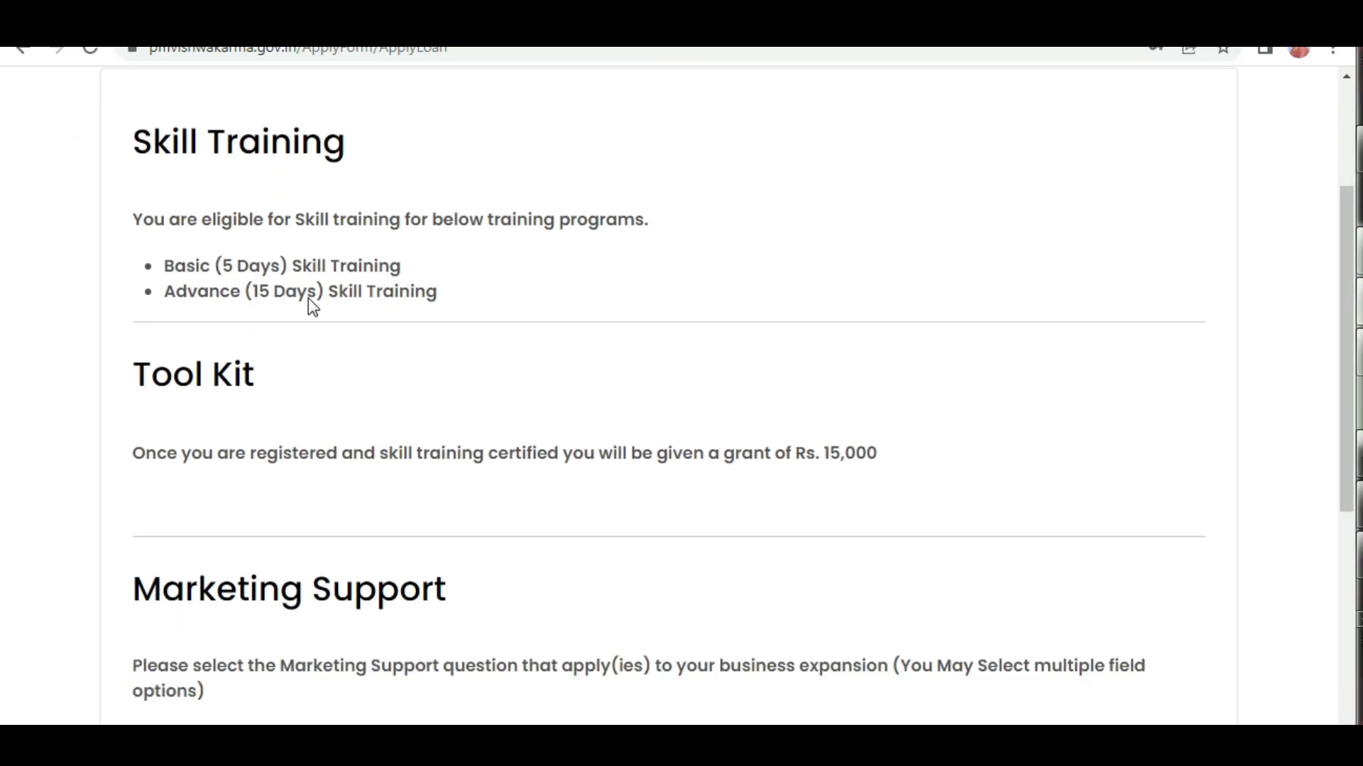
scroll(540, 312, "down", 3)
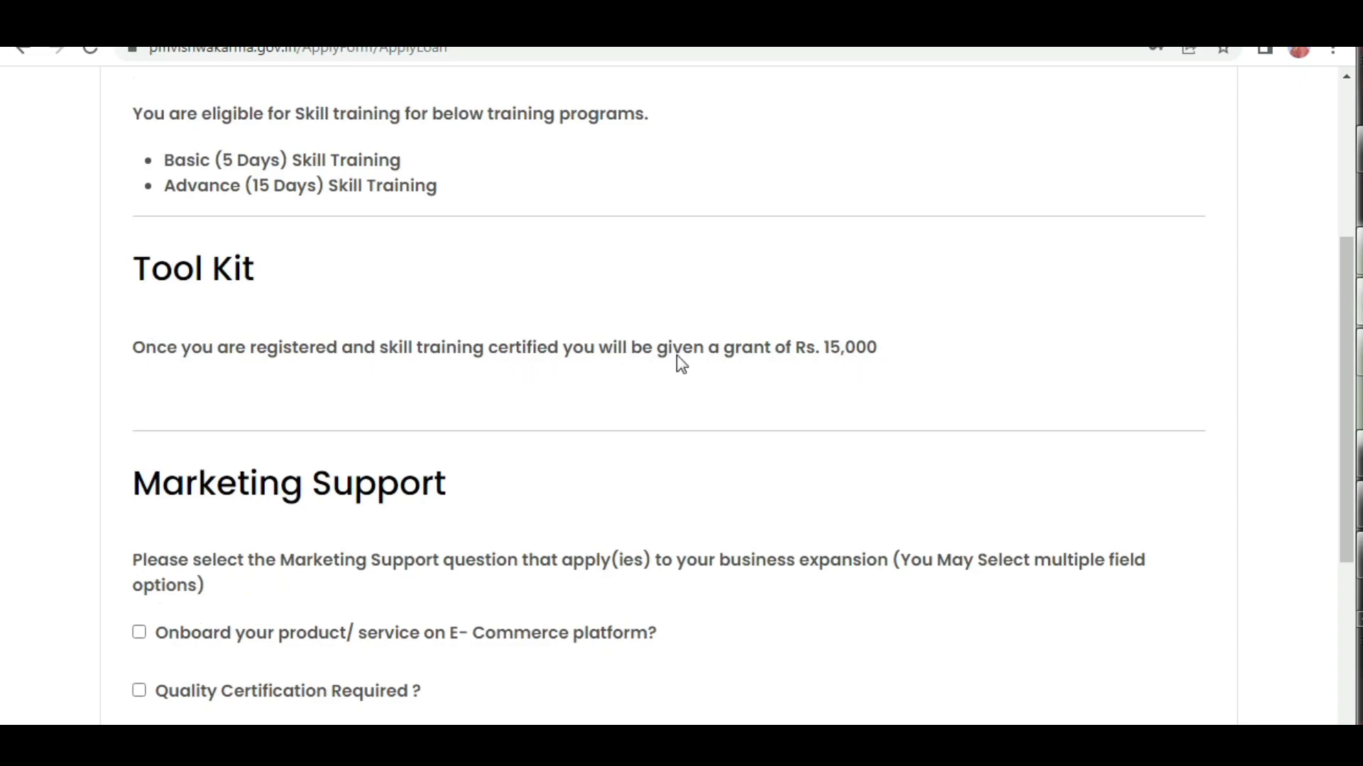
Select only Logistics support Required under Marketing Support, save the scheme benefits, and proceed to the Declaration section.
scroll(454, 397, "down", 4)
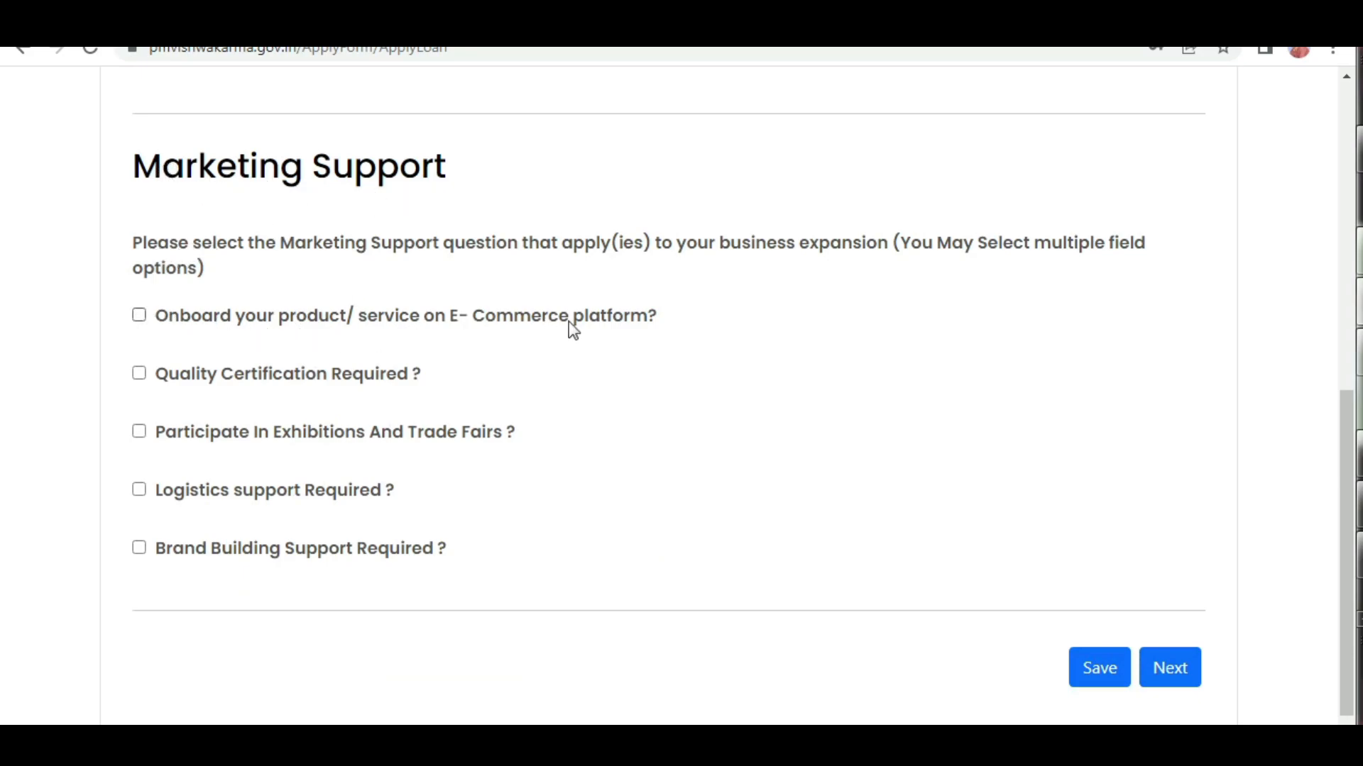
left_click(144, 378)
left_click(144, 378)
left_click(139, 491)
left_click(1099, 670)
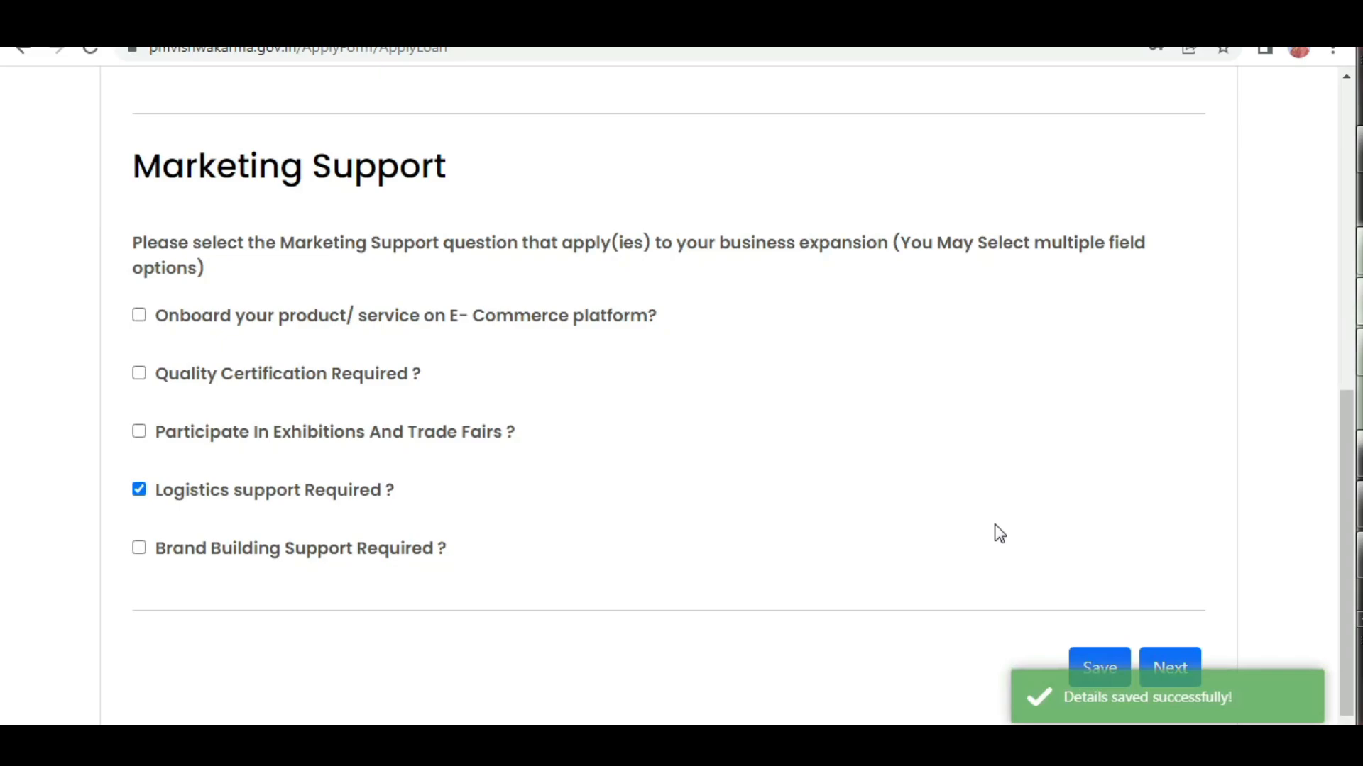
left_click(1171, 652)
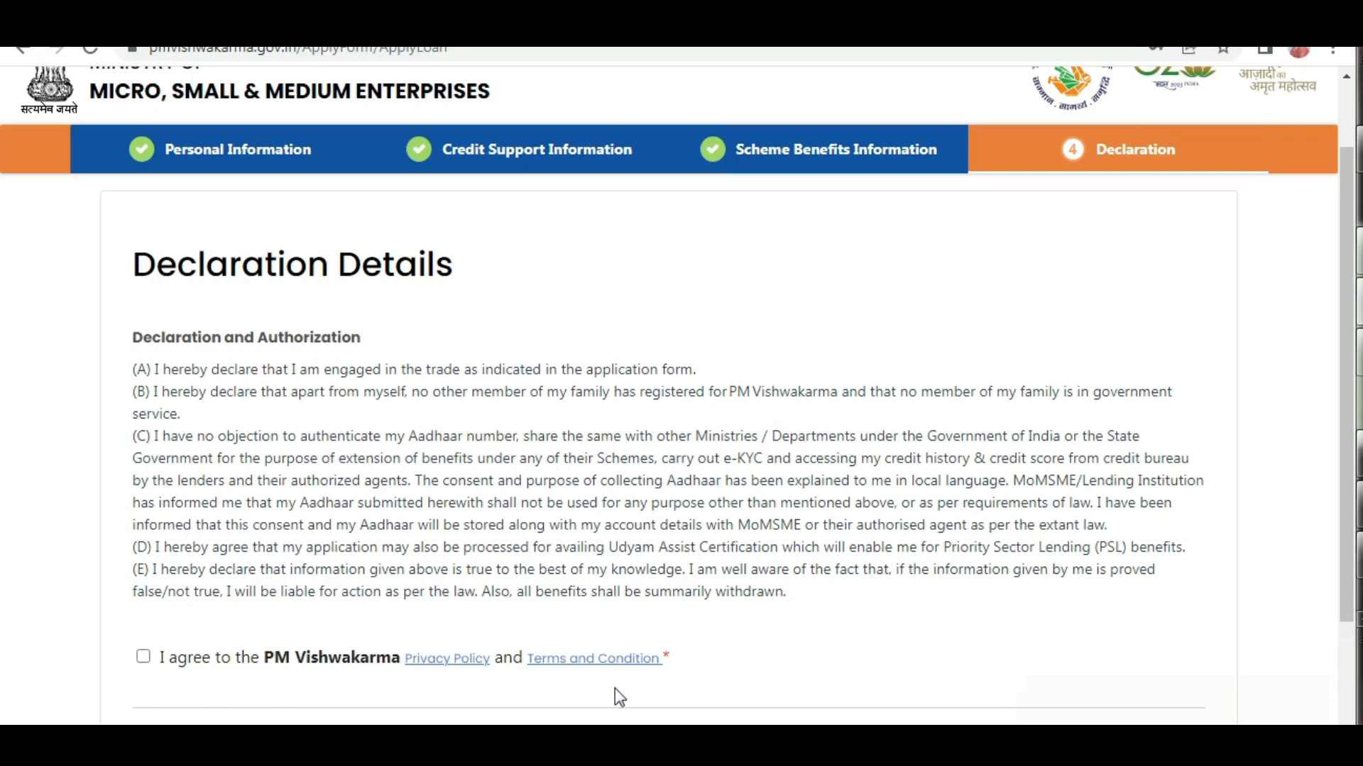
Agree to the PM Vishwakarma Privacy Policy and Terms and Condition, and submit the application.
left_click(143, 657)
scroll(901, 406, "down", 2)
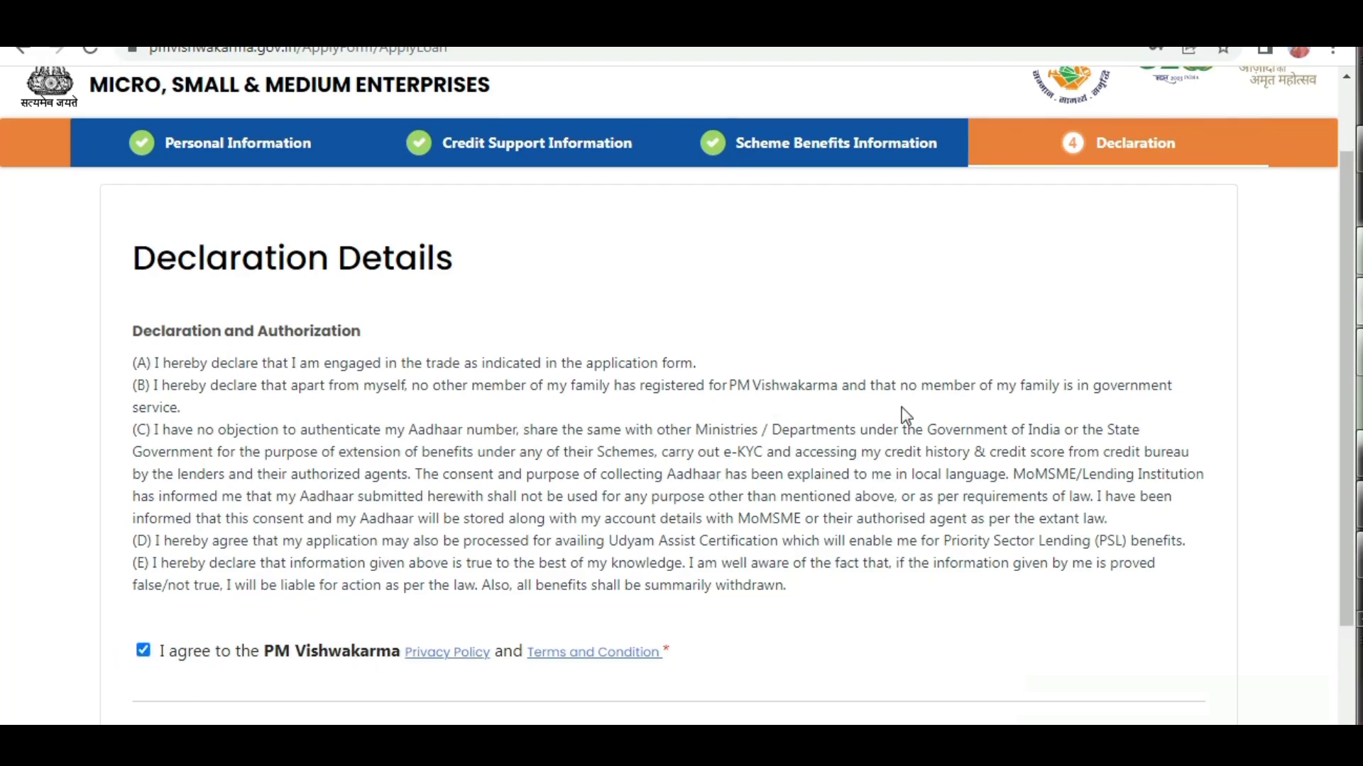
scroll(864, 389, "down", 1)
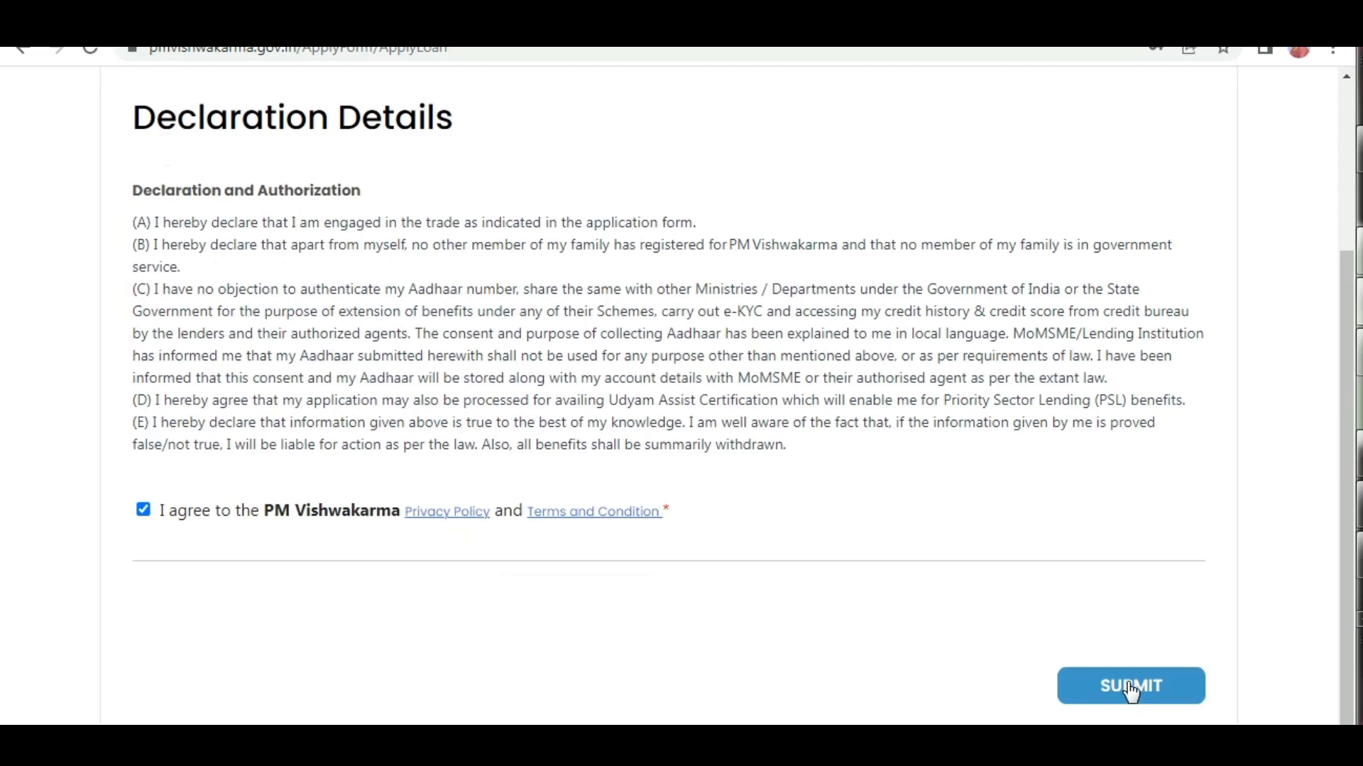
left_click(1130, 688)
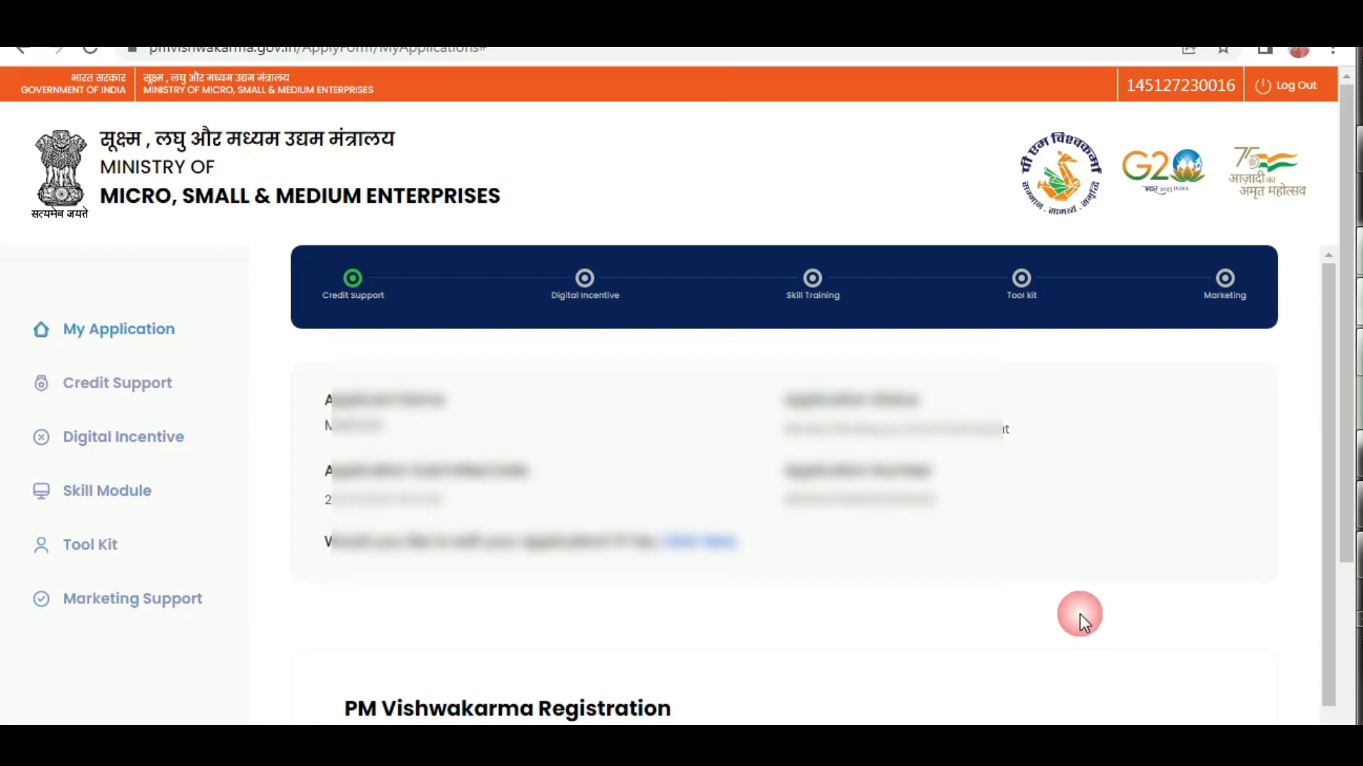
Download the application PDF from the PM Vishwakarma Registration section.
scroll(1080, 615, "down", 4)
scroll(909, 596, "down", 1)
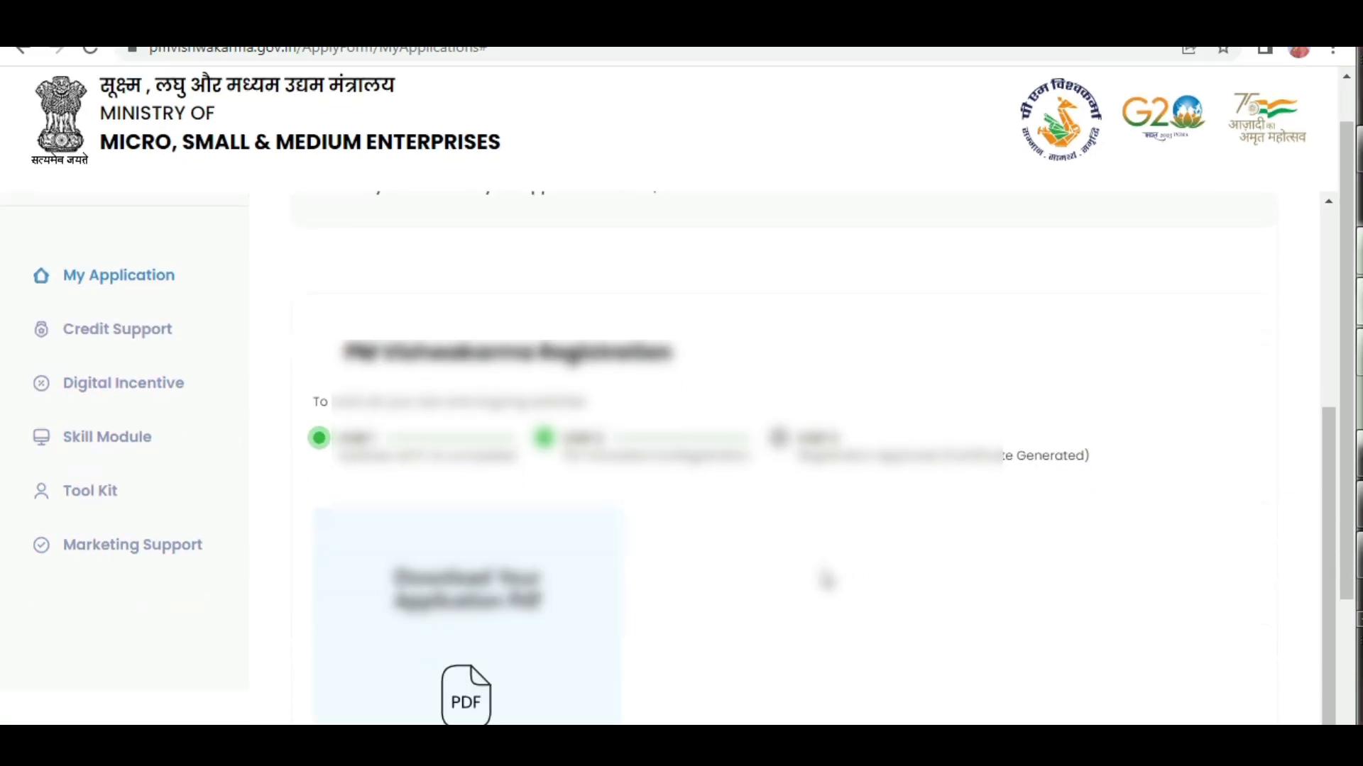
scroll(825, 581, "down", 2)
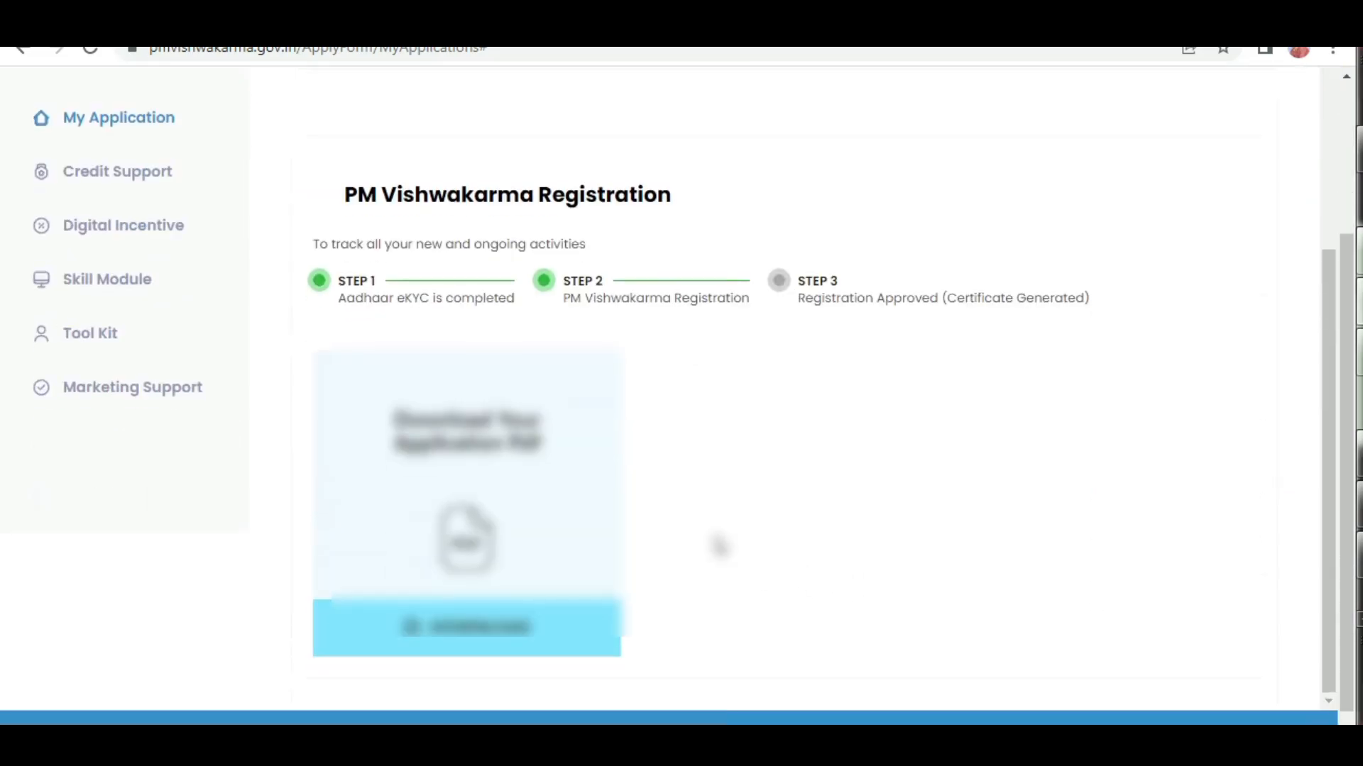
left_click(474, 641)
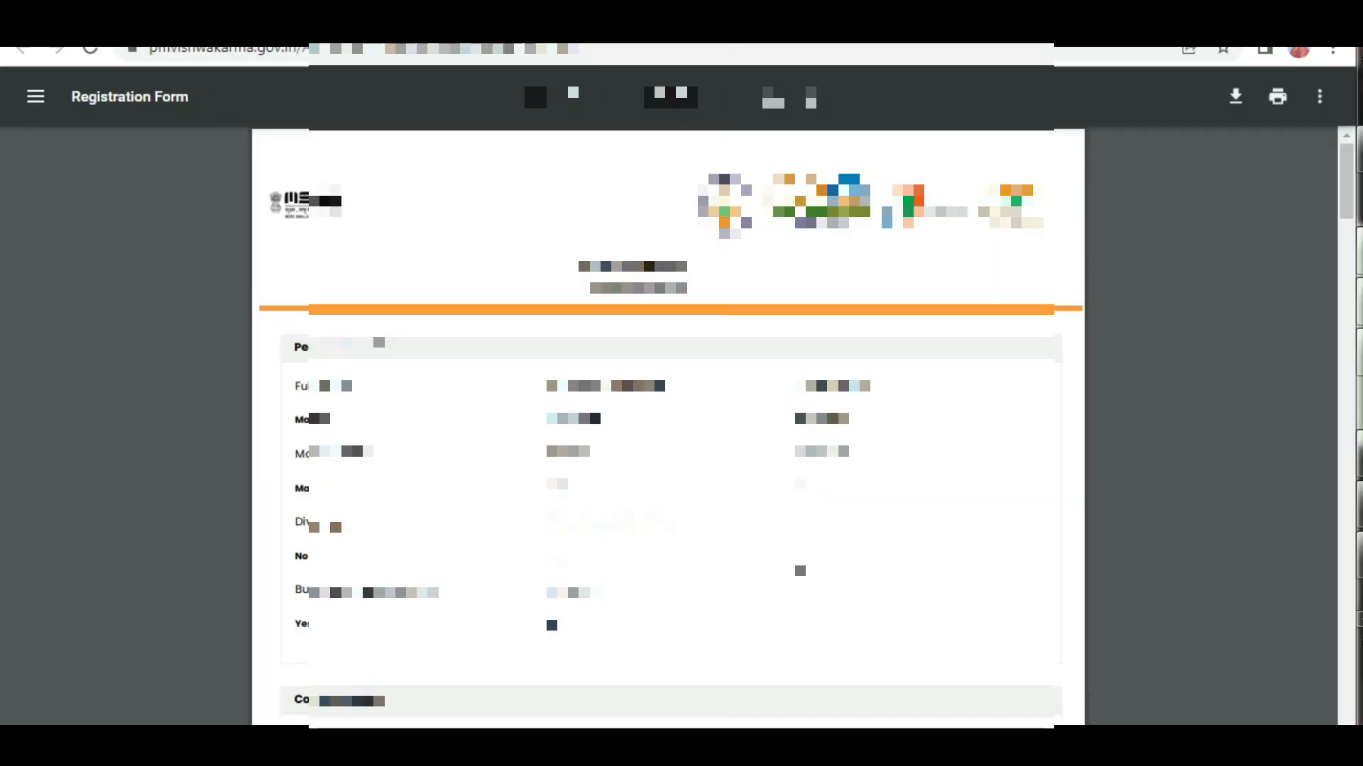
Review all pages of the Registration Form PDF, from the personal details through to the declaration.
scroll(534, 78, "down", 10)
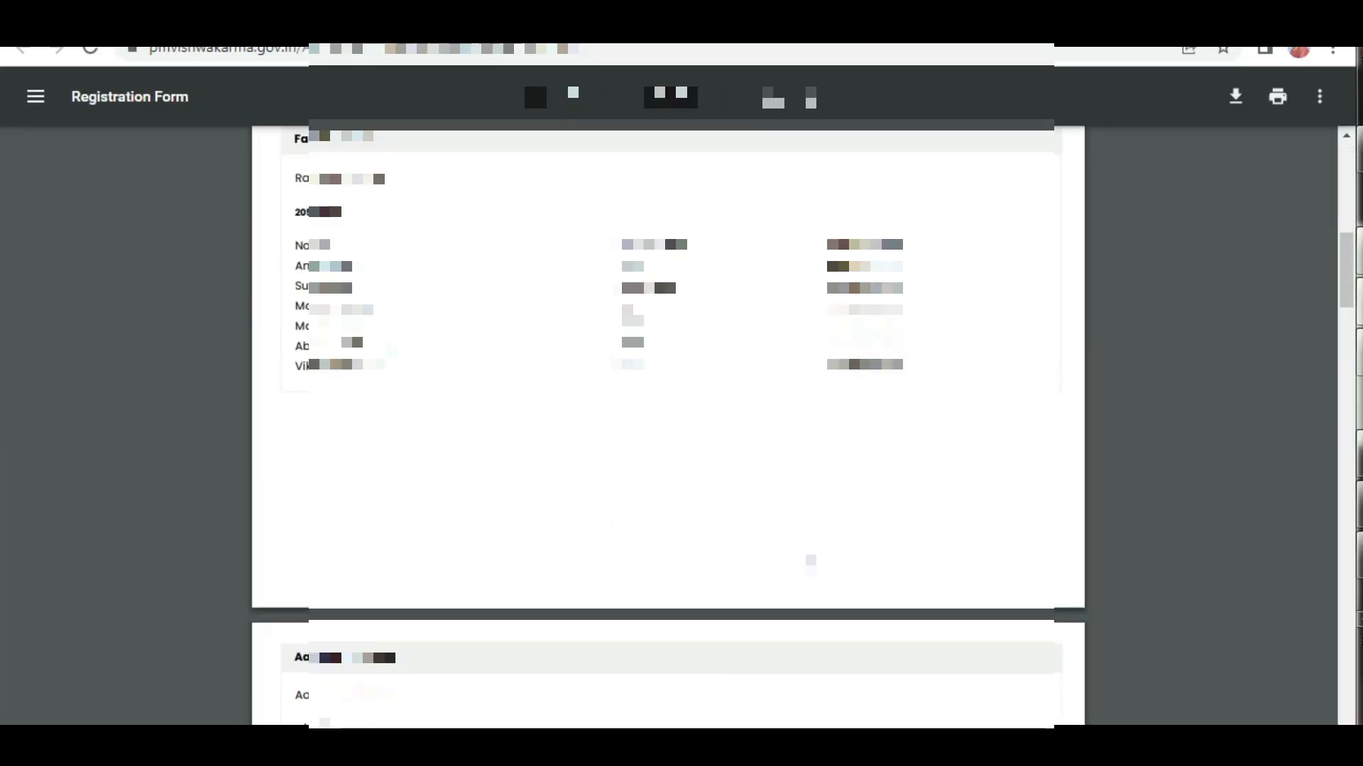
scroll(533, 78, "down", 5)
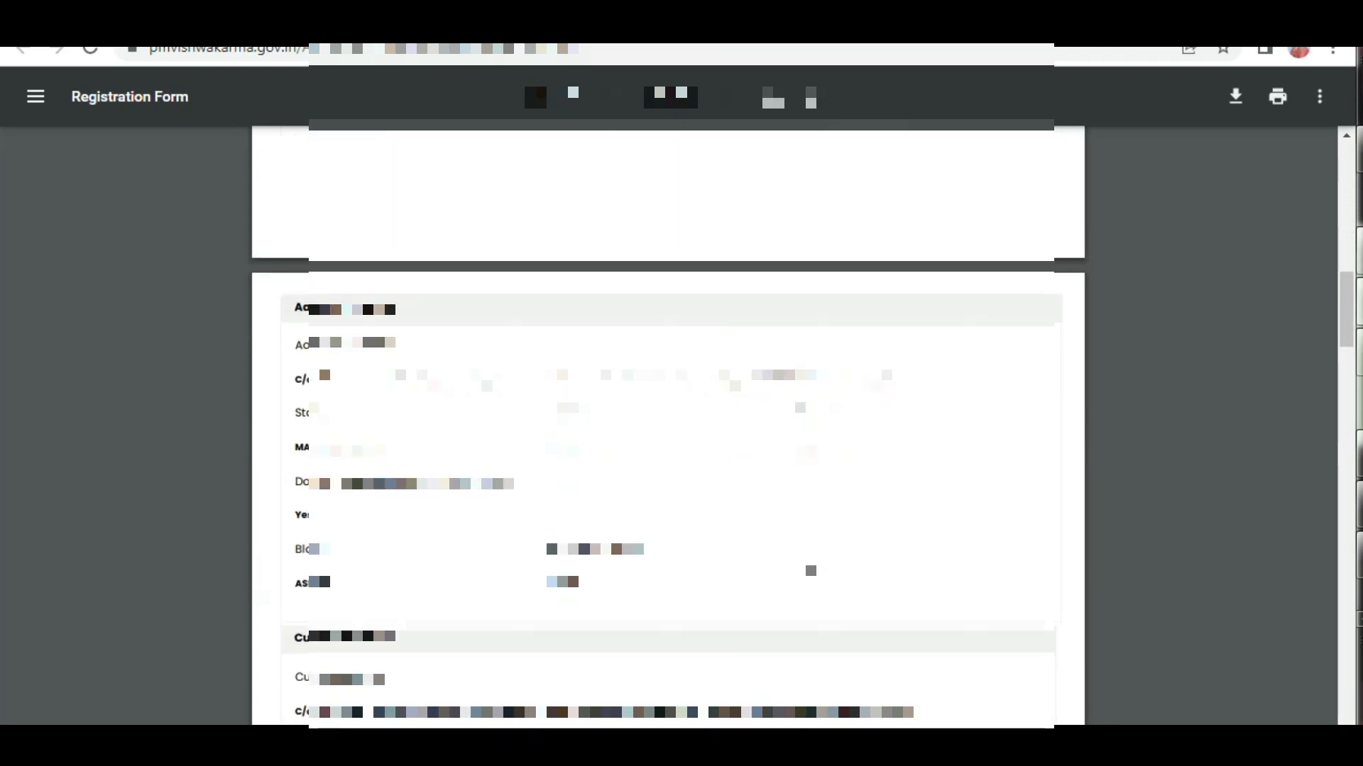
scroll(667, 426, "down", 8)
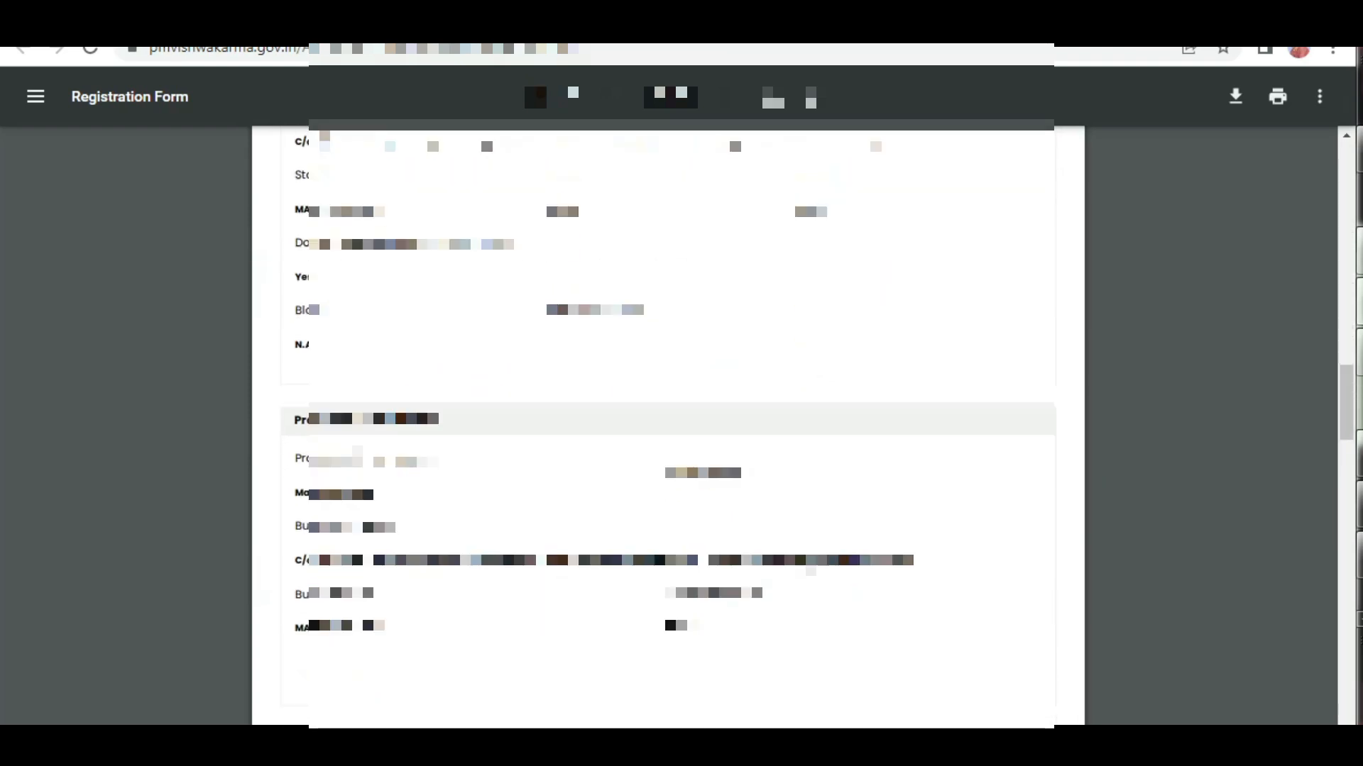
scroll(534, 78, "down", 12)
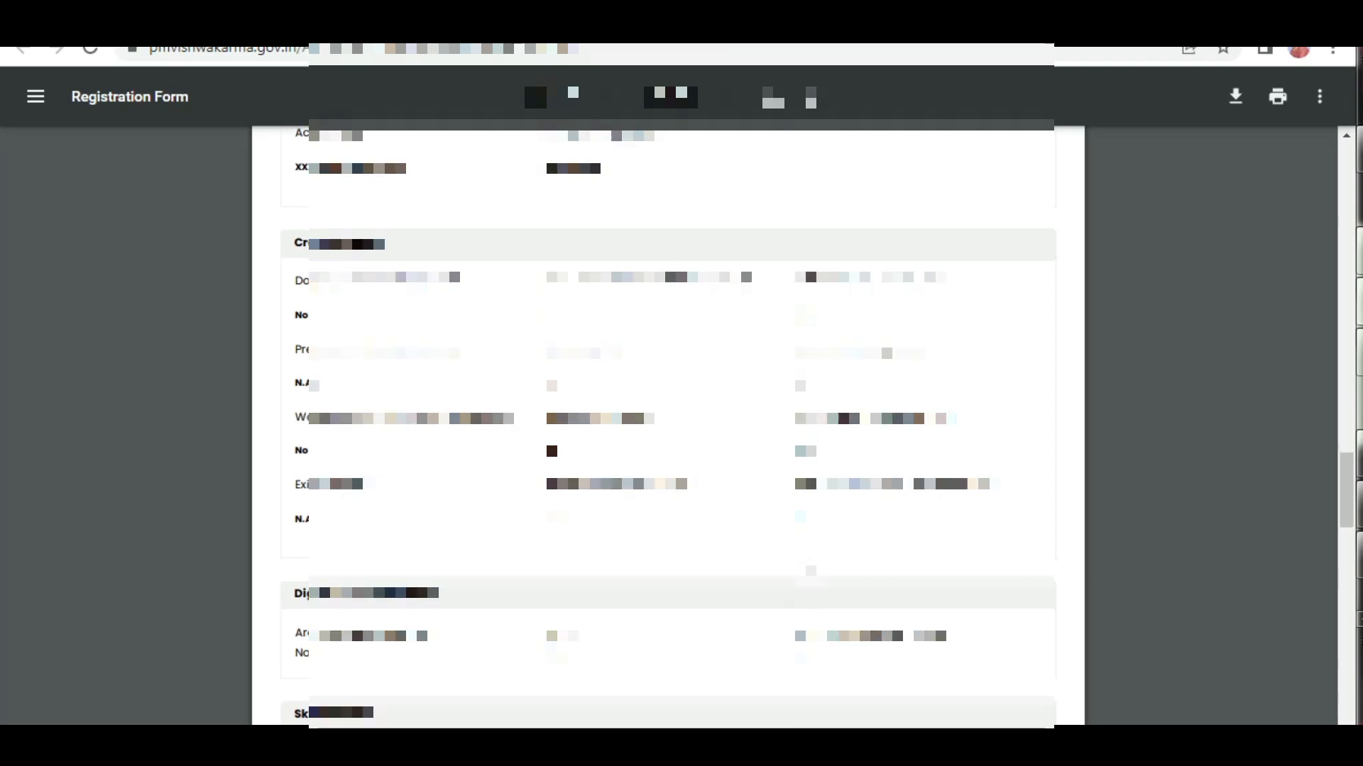
scroll(534, 78, "down", 15)
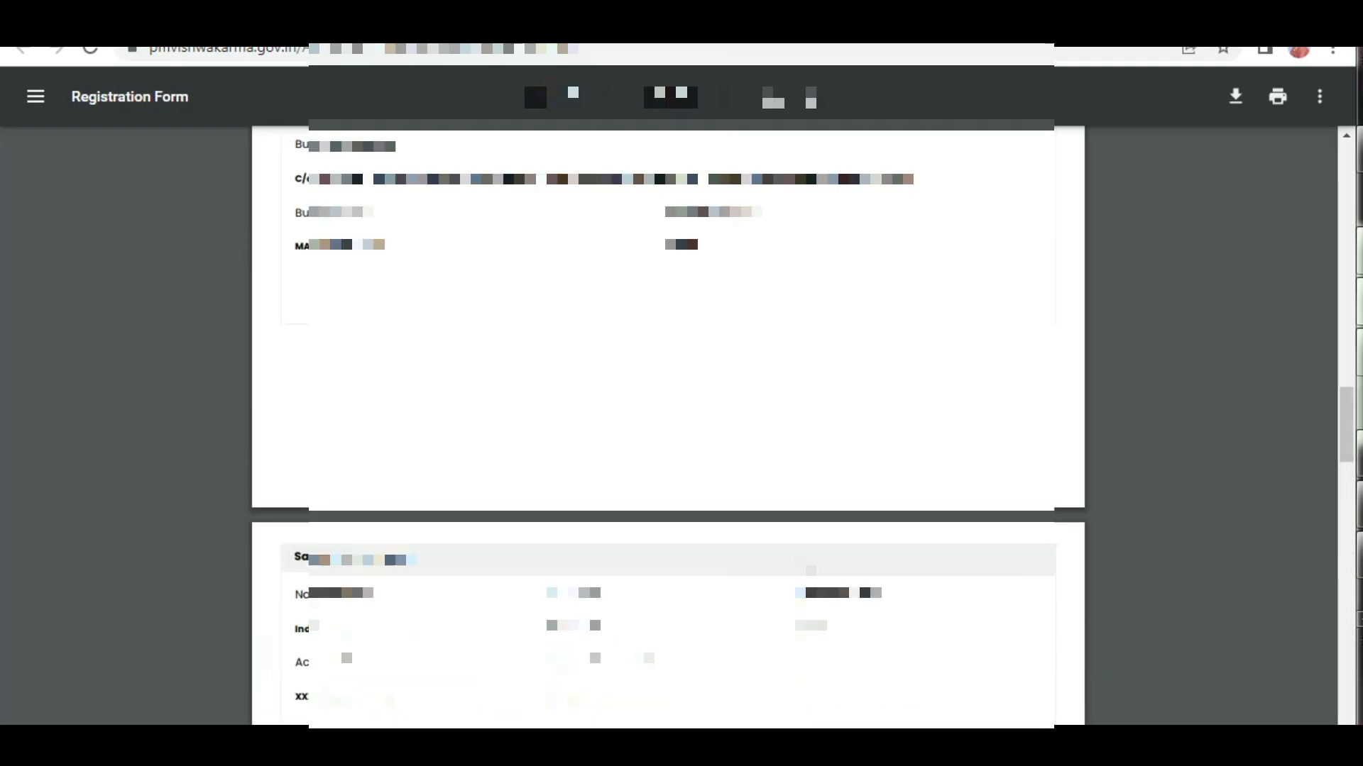
scroll(533, 78, "down", 15)
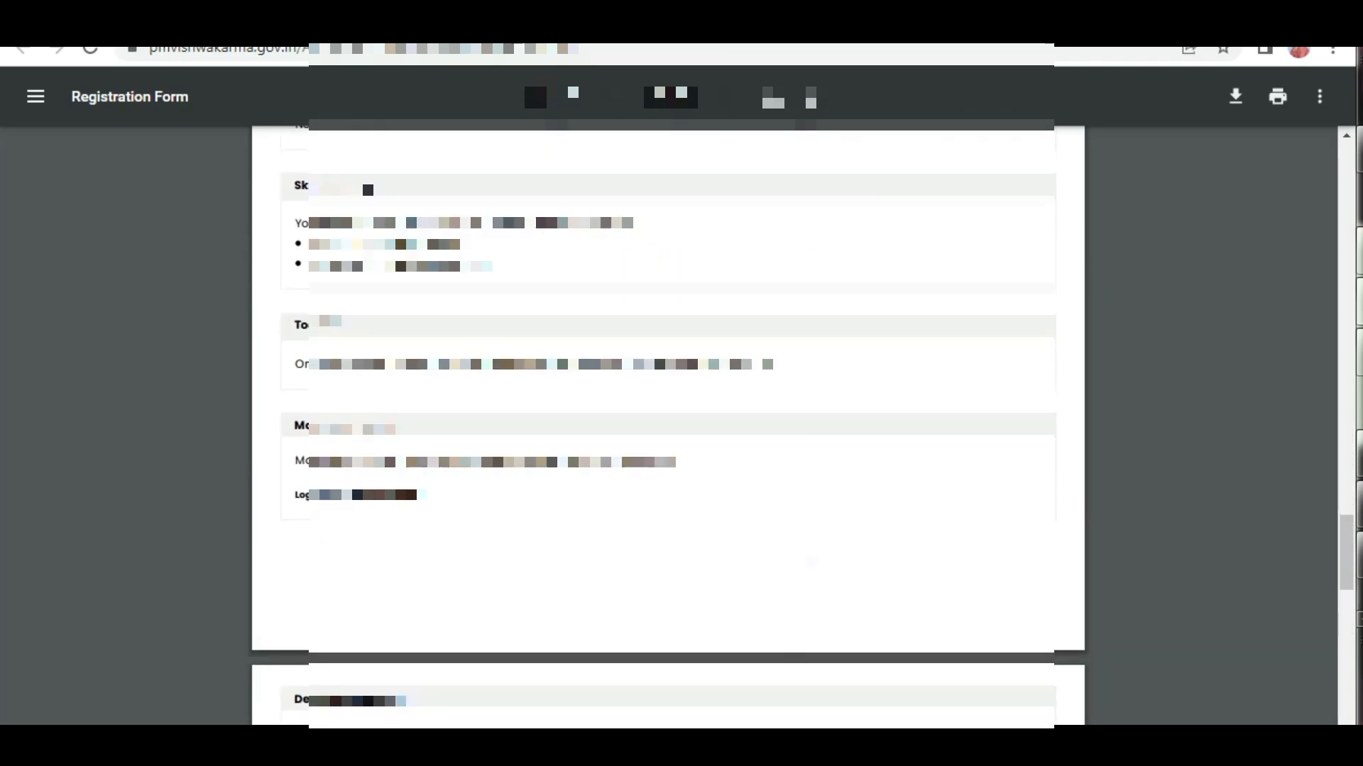
scroll(534, 78, "down", 15)
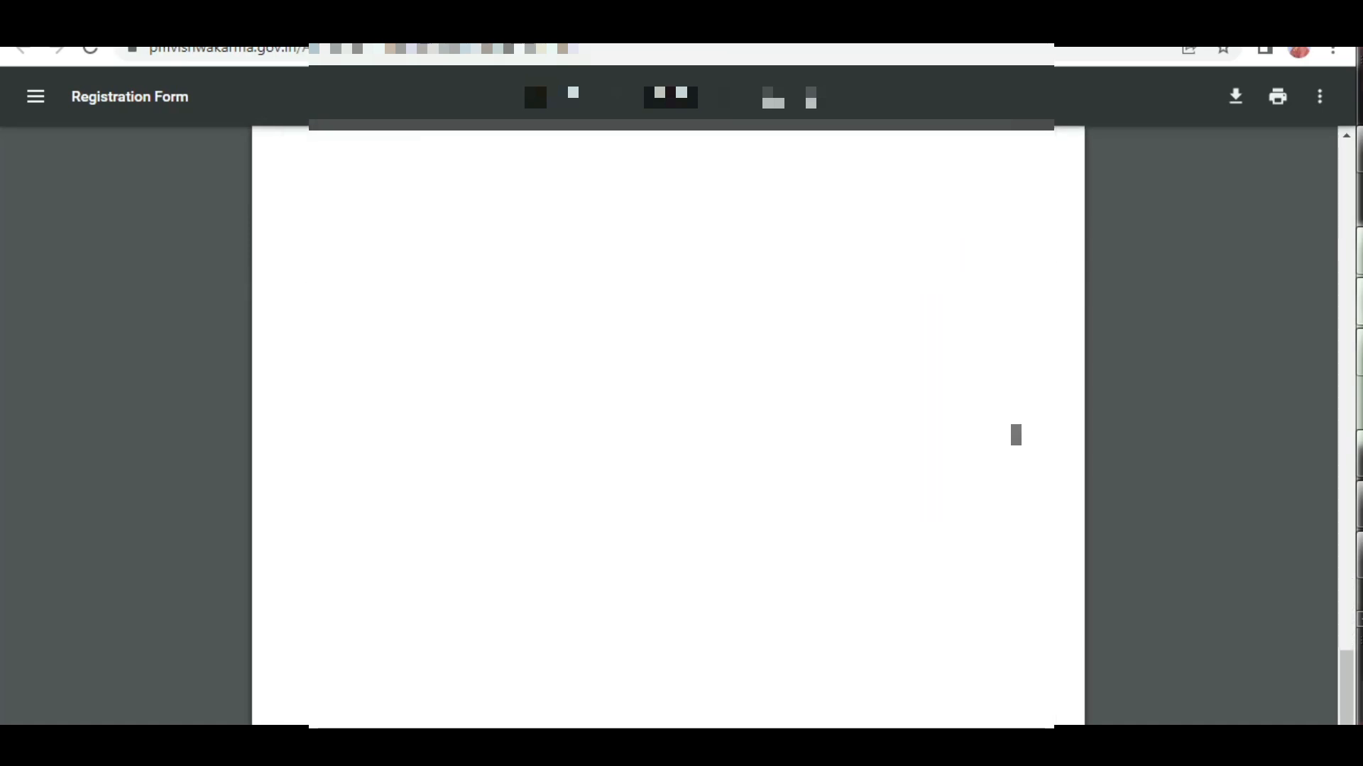
scroll(1037, 428, "up", 5)
scroll(667, 426, "up", 20)
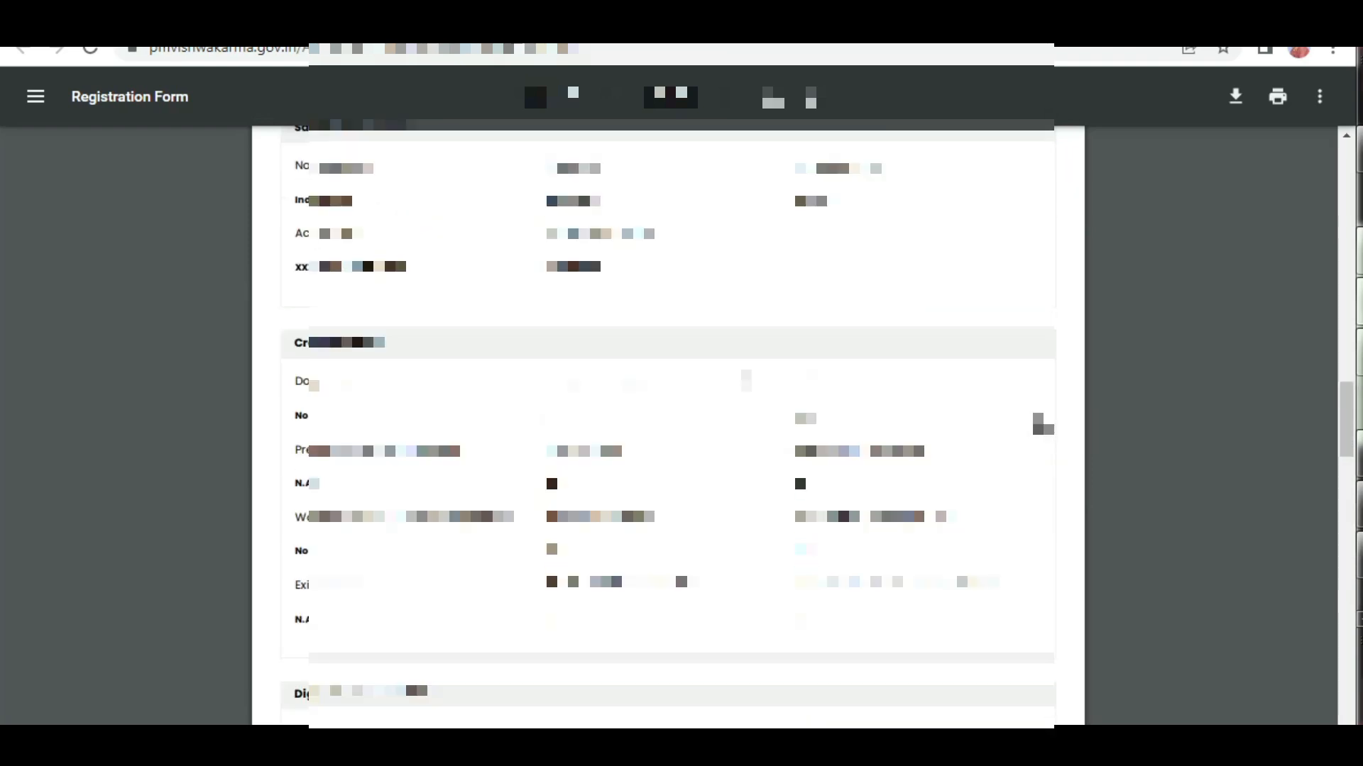
scroll(667, 426, "up", 5)
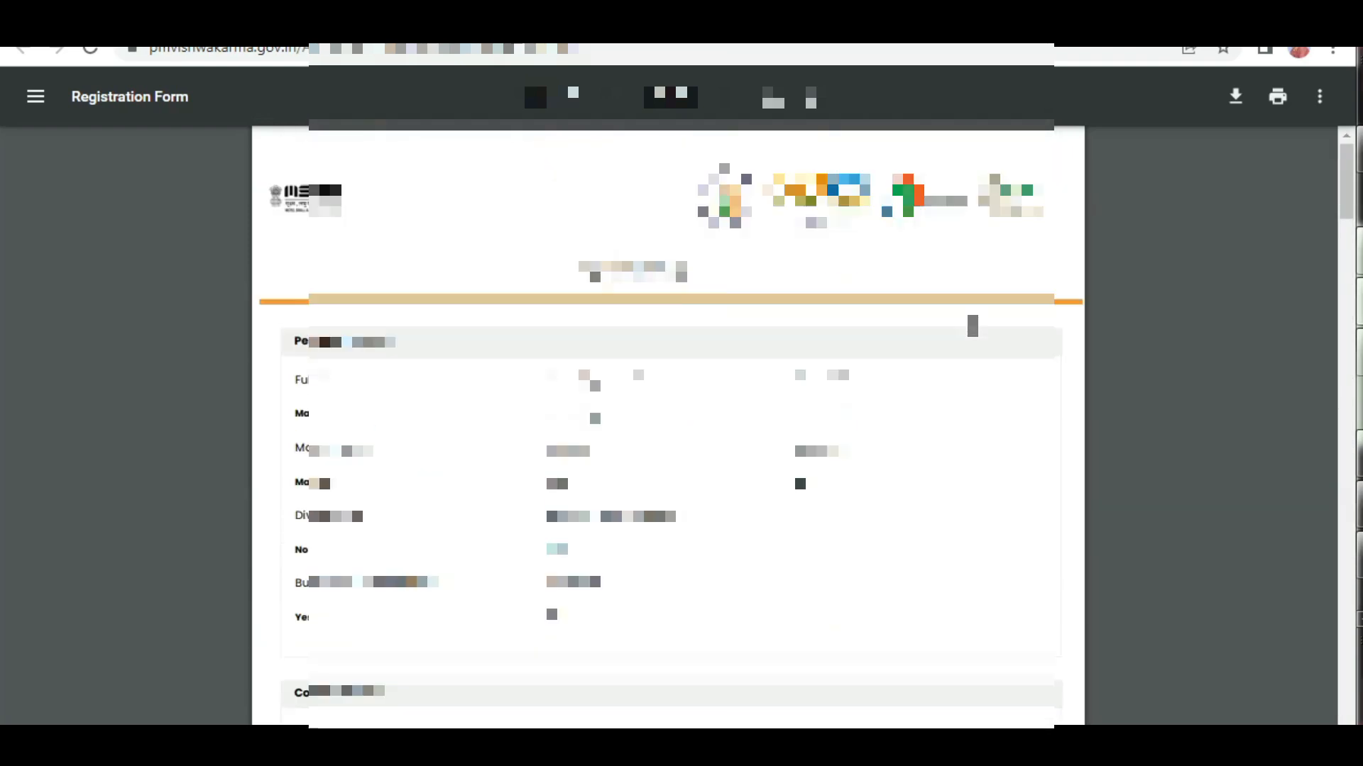
Print the Registration Form PDF.
left_click(1278, 96)
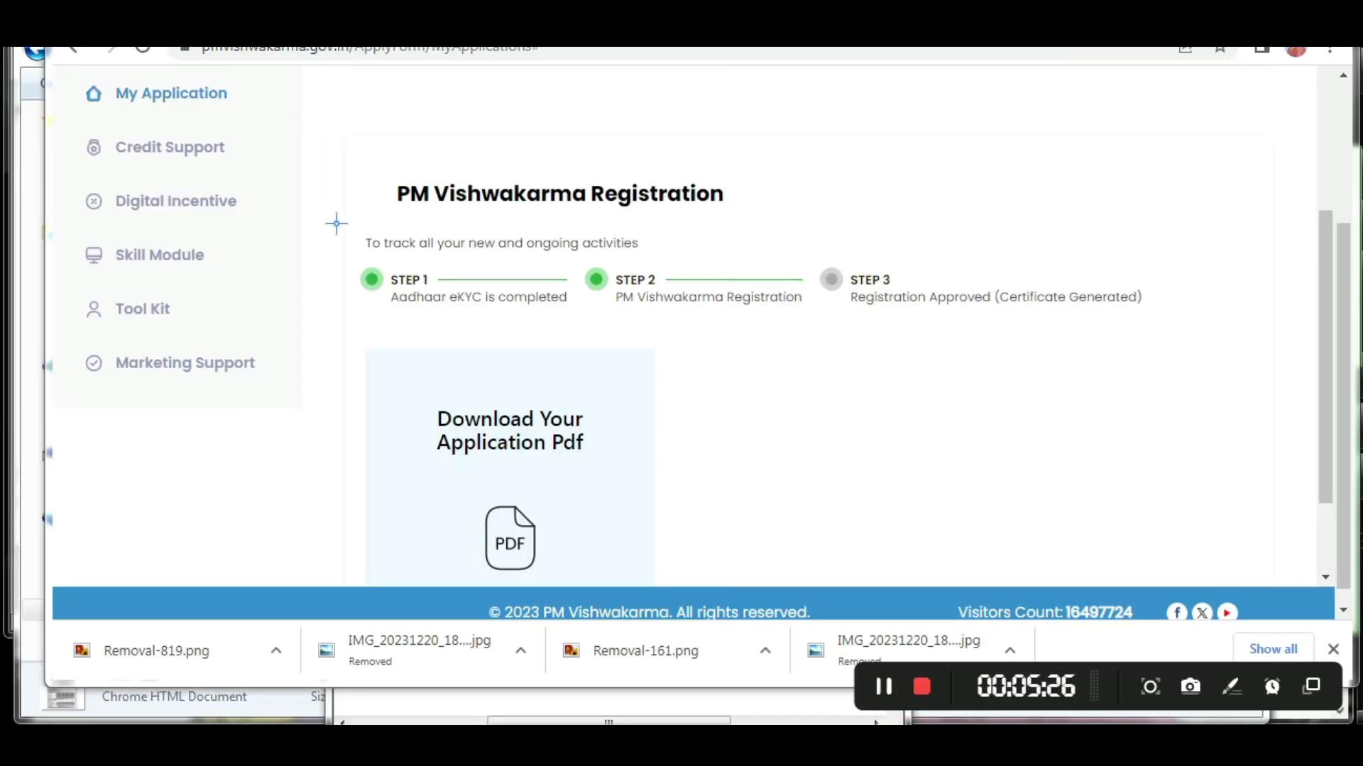
mouse_move(330, 218)
left_mouse_down()
mouse_move(394, 245)
mouse_move(817, 332)
left_mouse_up()
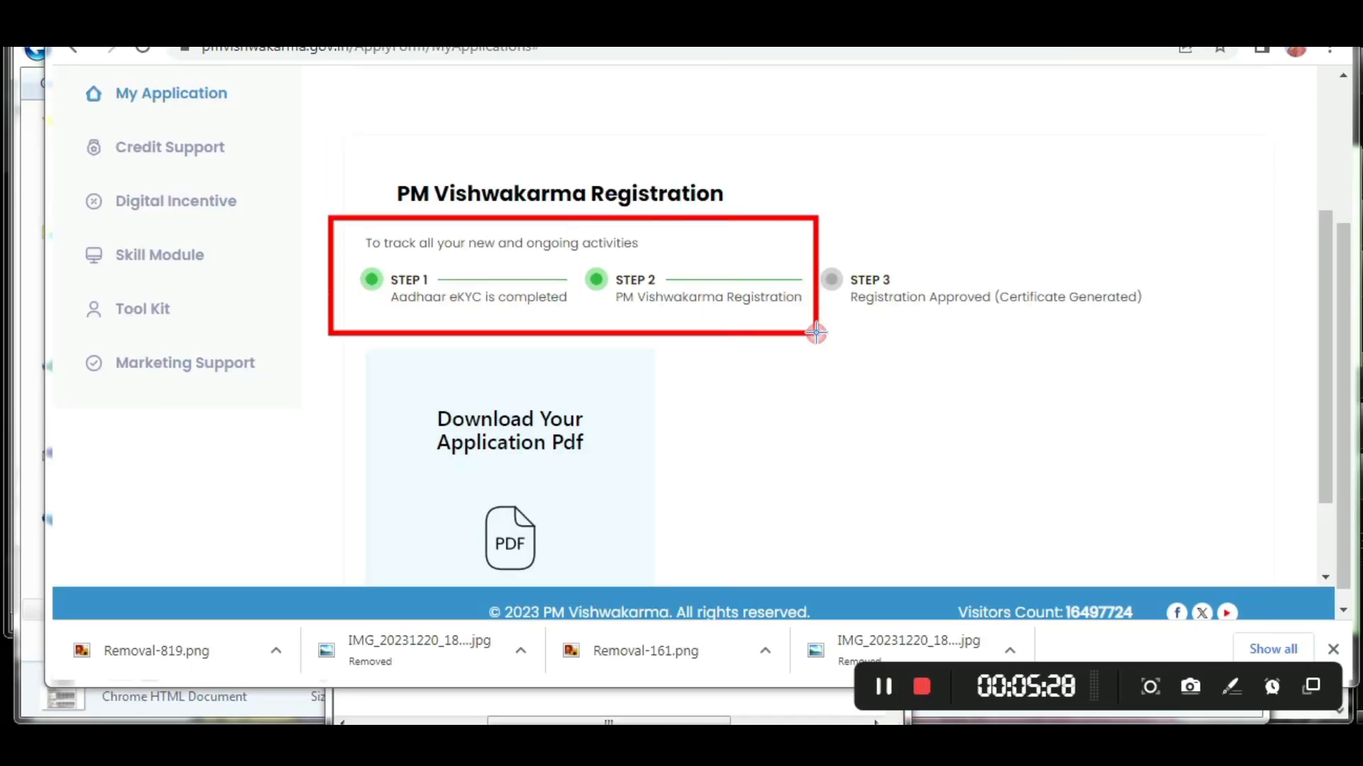
mouse_move(422, 228)
left_mouse_down()
mouse_move(629, 296)
mouse_move(720, 298)
left_mouse_up()
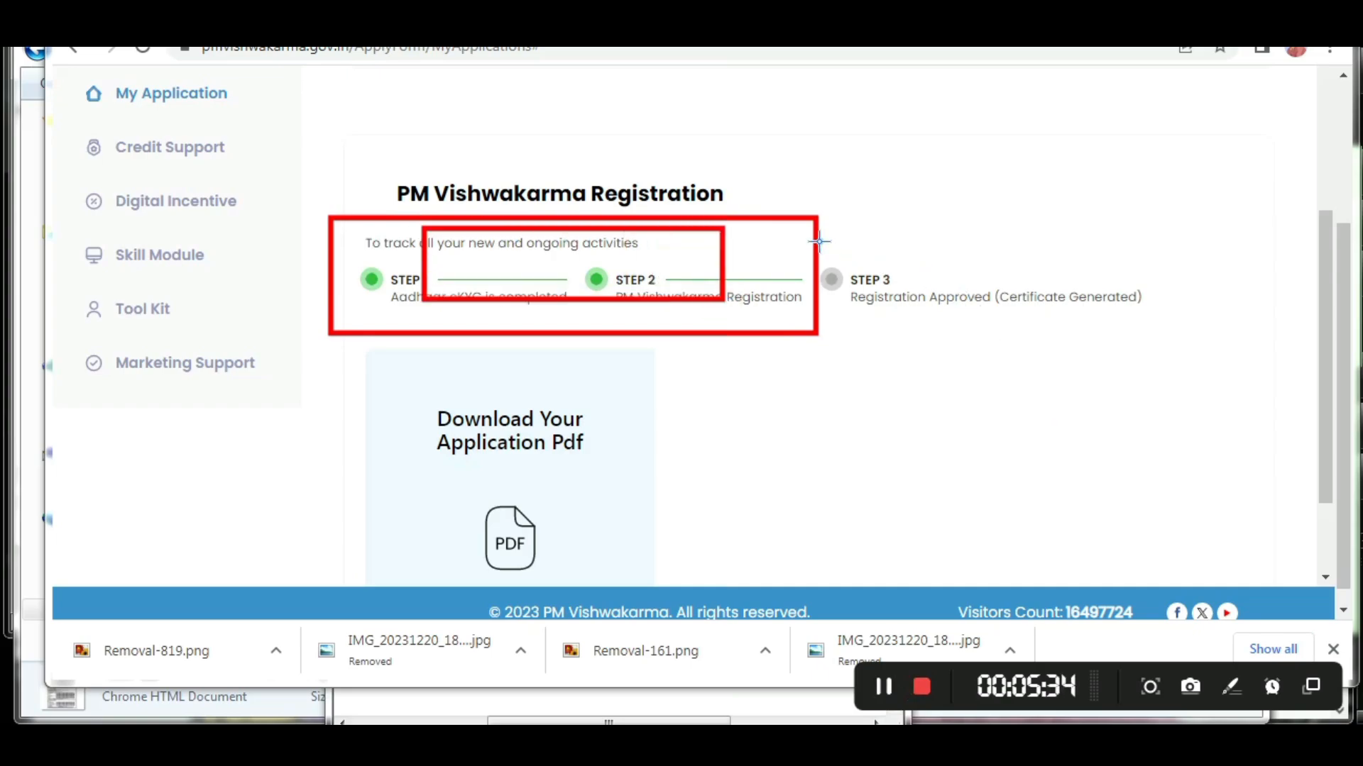
mouse_move(819, 241)
left_mouse_down()
mouse_move(1061, 339)
mouse_move(1157, 333)
left_mouse_up()
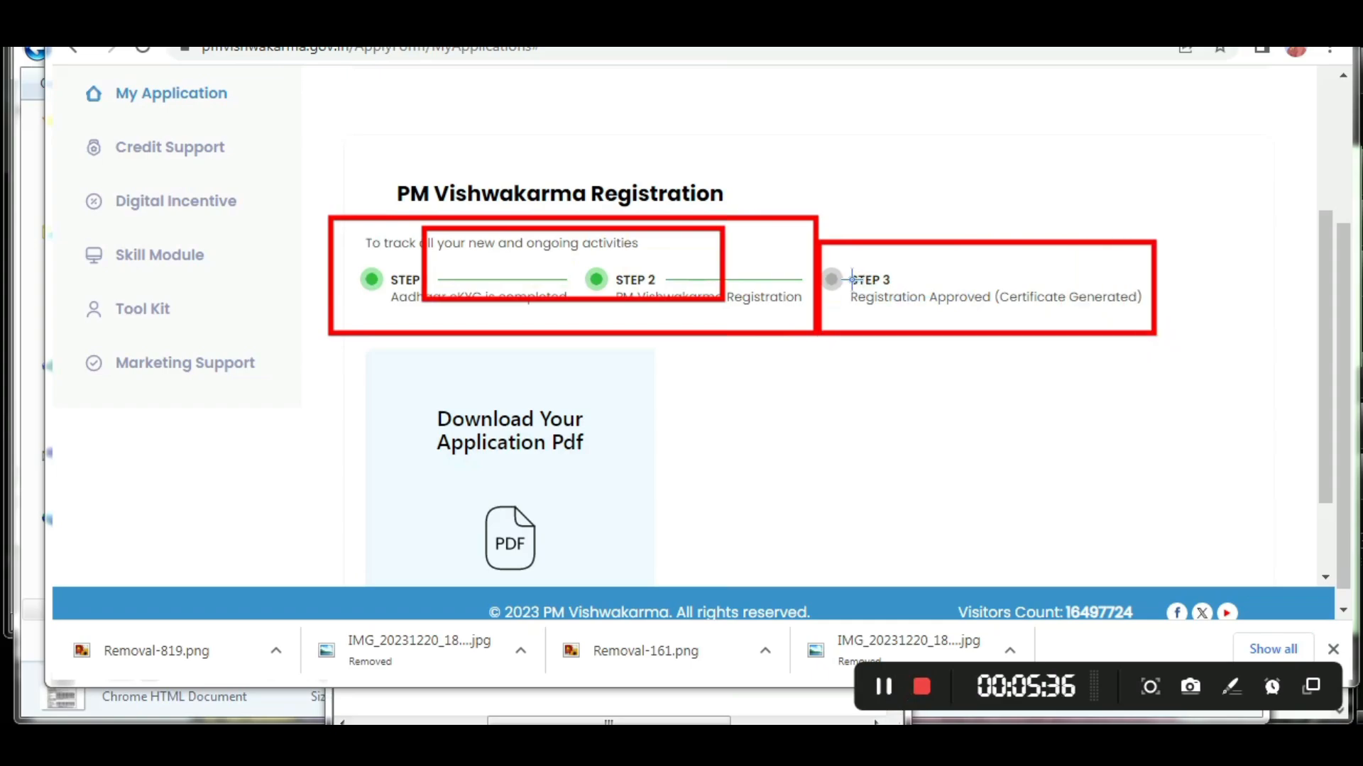
mouse_move(843, 277)
left_mouse_down()
mouse_move(948, 312)
mouse_move(1154, 310)
left_mouse_up()
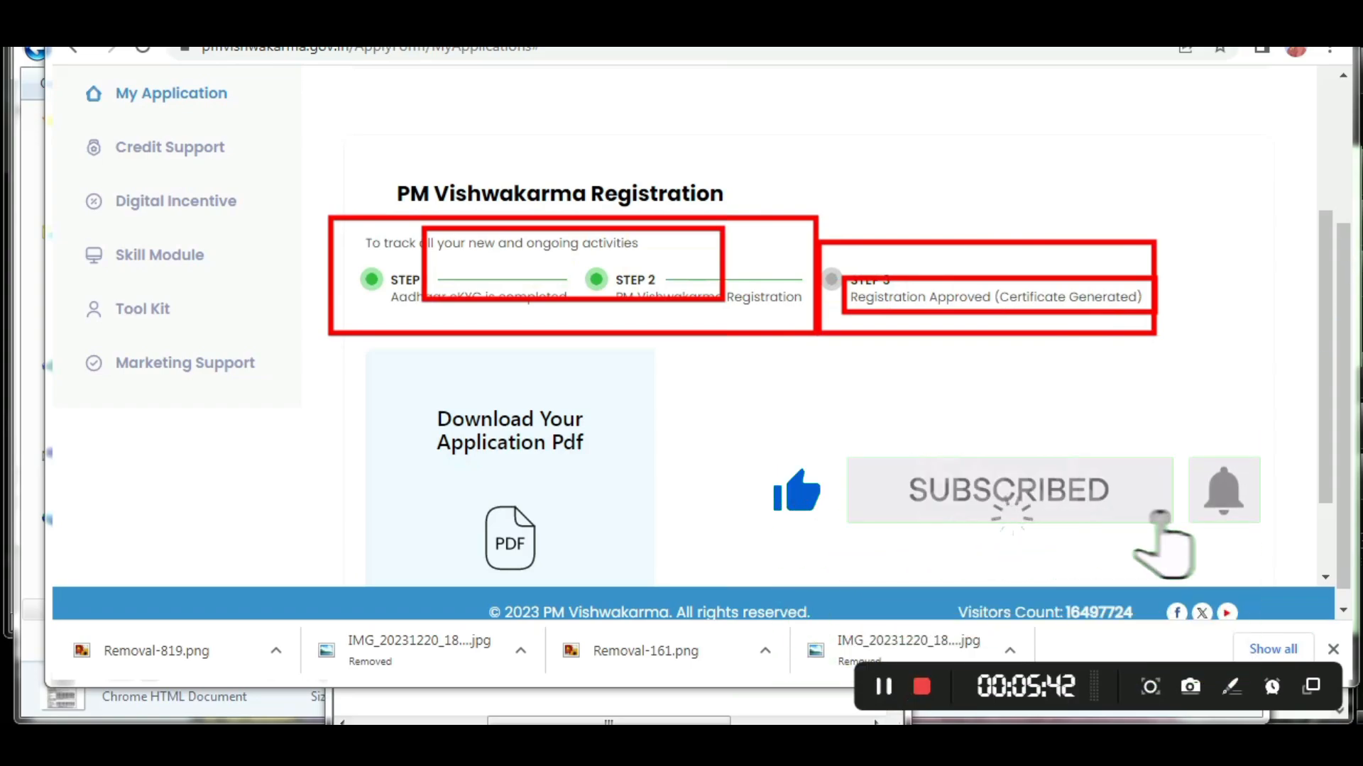
mouse_move(891, 255)
left_mouse_down()
mouse_move(923, 288)
mouse_move(1048, 184)
left_mouse_up()
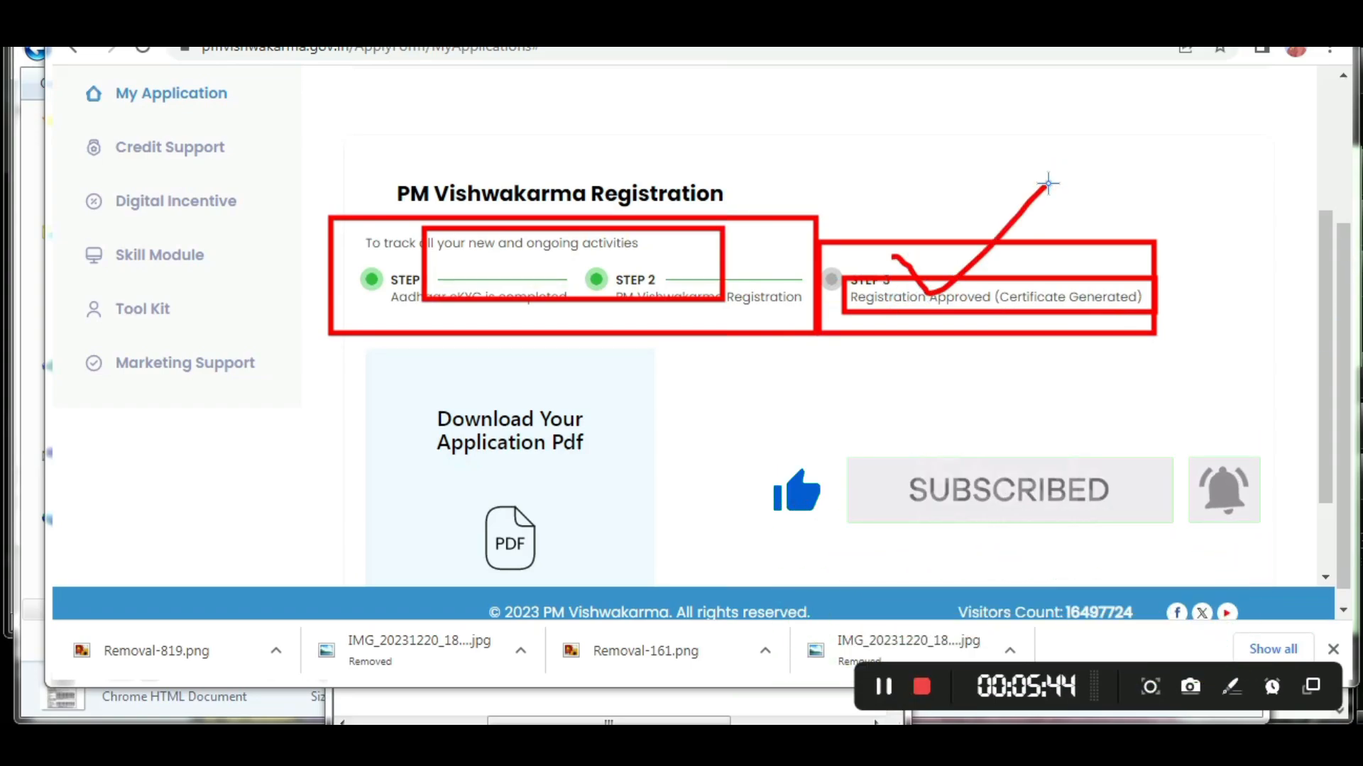
left_click_drag(1014, 249, 1132, 200)
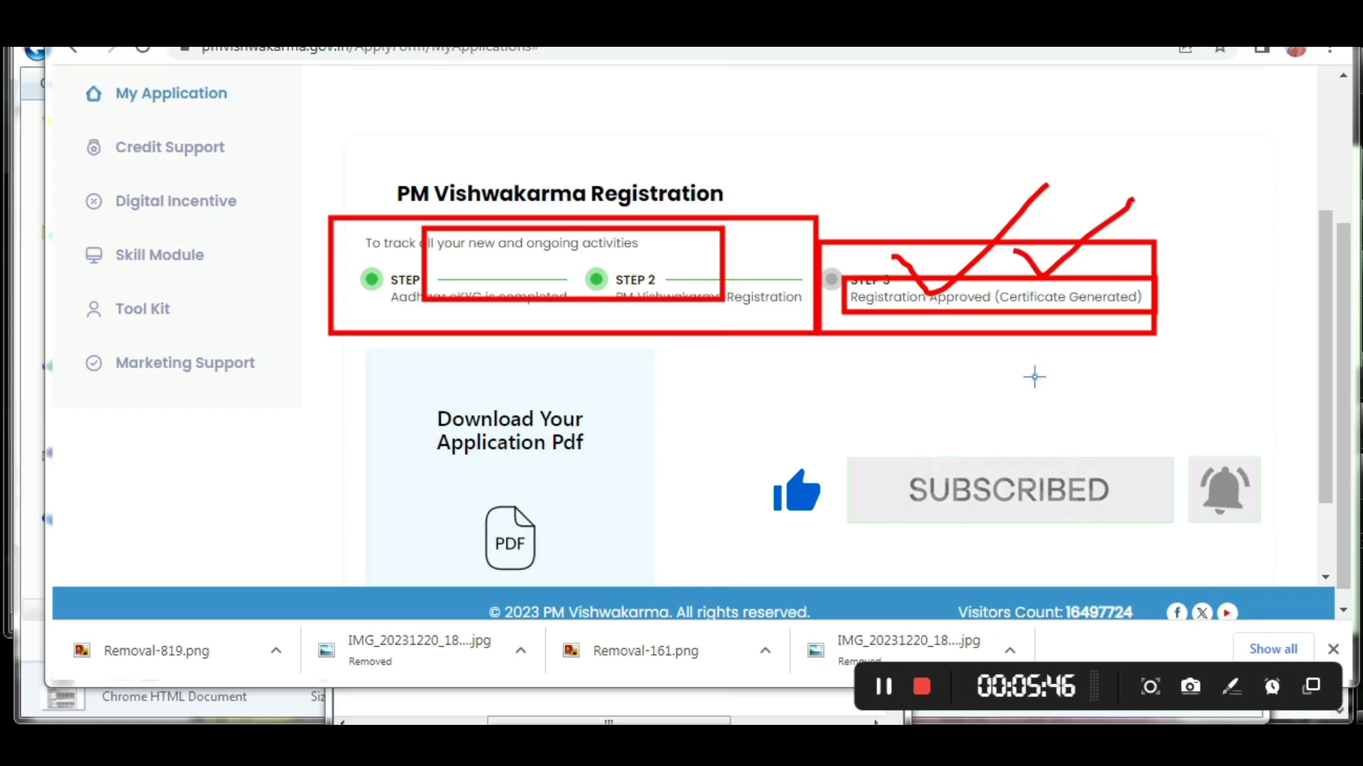